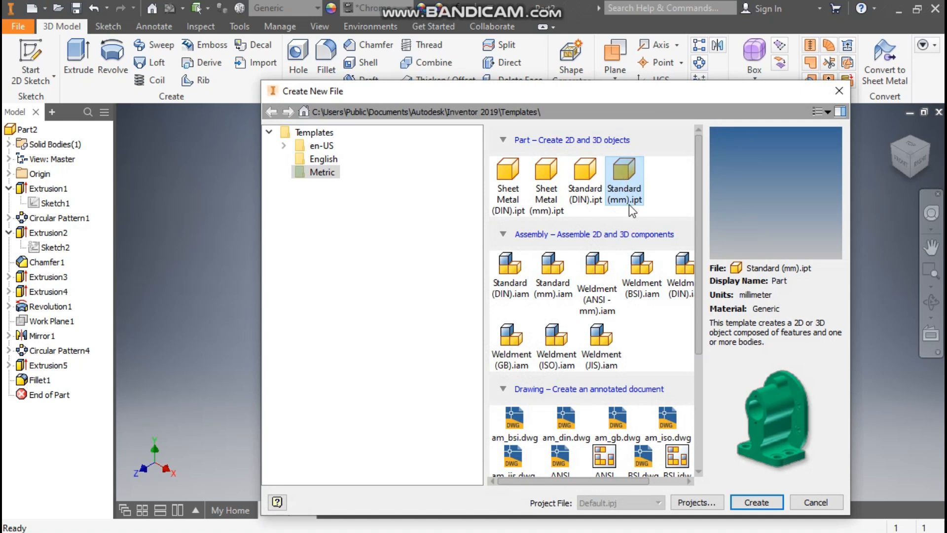
Create a part from the Standard (mm).ipt template and start a 2D sketch on the front XY plane
{"action": "left_click", "coordinate": [763, 498]}
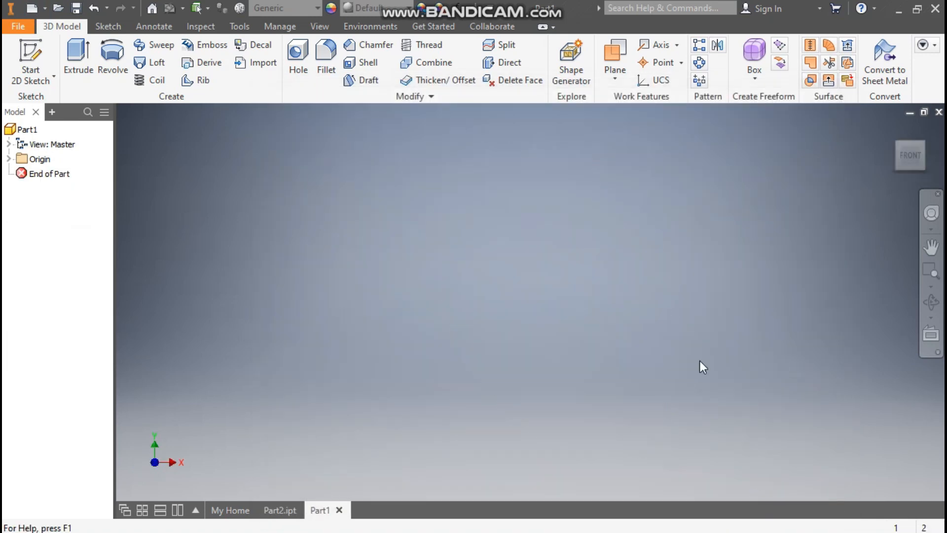
{"action": "left_click", "coordinate": [46, 49]}
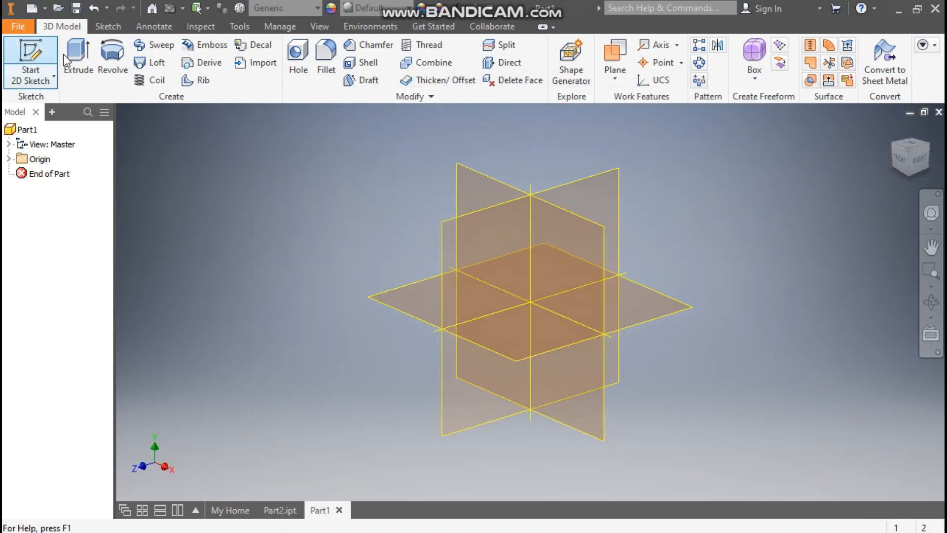
{"action": "left_click", "coordinate": [483, 179]}
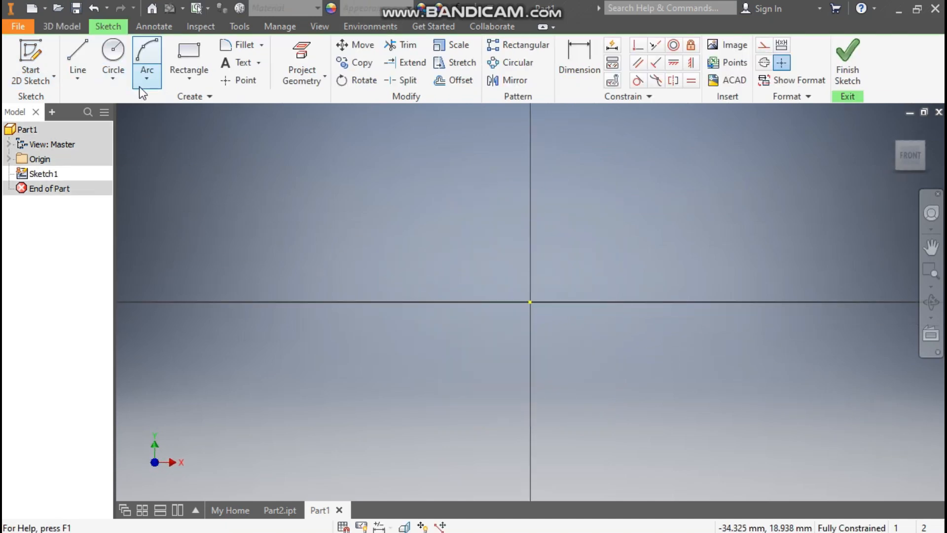
Sketch three connected lines about 22 mm above the origin: a horizontal one about 9 mm long, then two sloping down towards positive X
{"action": "left_click", "coordinate": [78, 54]}
{"action": "middle_click_drag", "start_coordinate": [675, 281], "coordinate": [655, 374]}
{"action": "left_click", "coordinate": [464, 140]}
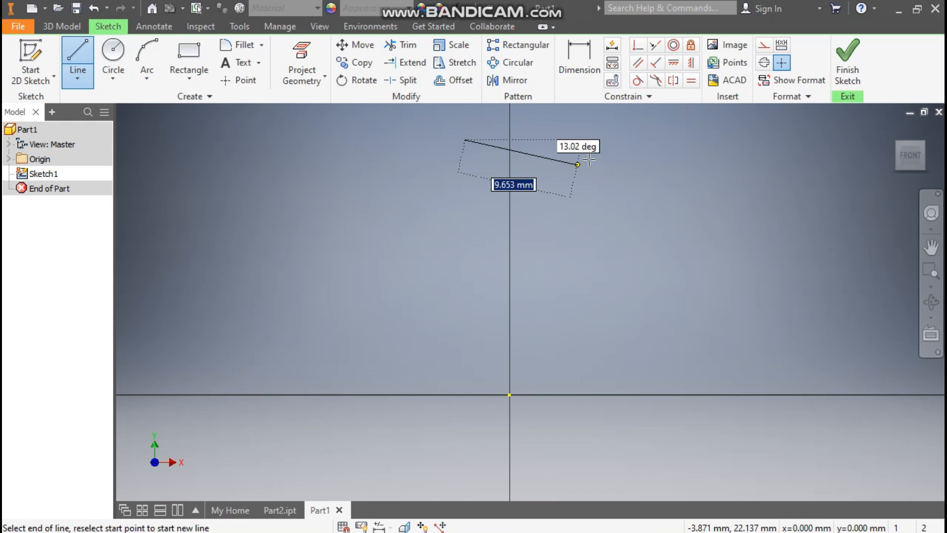
{"action": "left_click", "coordinate": [571, 140]}
{"action": "left_click", "coordinate": [610, 211]}
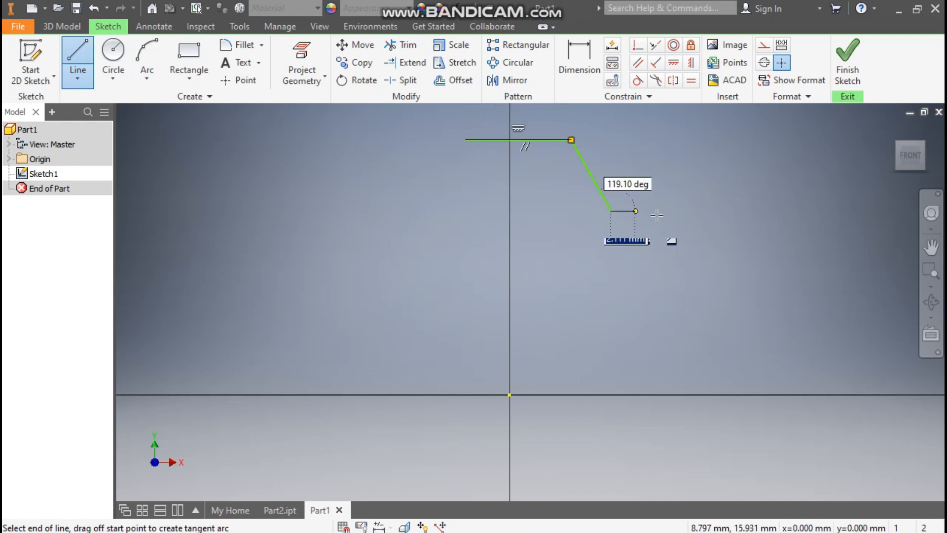
{"action": "left_click", "coordinate": [710, 243]}
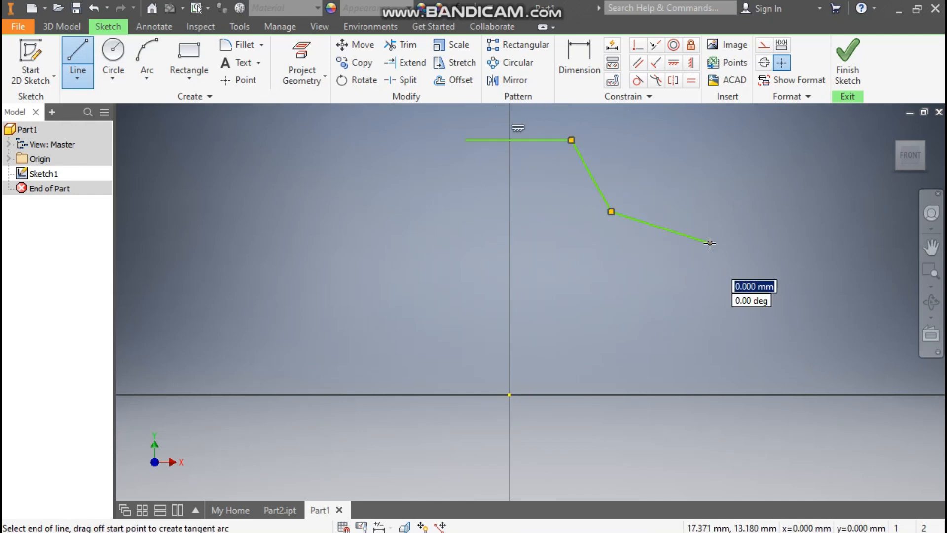
{"action": "left_click_drag", "start_coordinate": [710, 242], "coordinate": [710, 242]}
{"action": "key", "text": "Escape"}
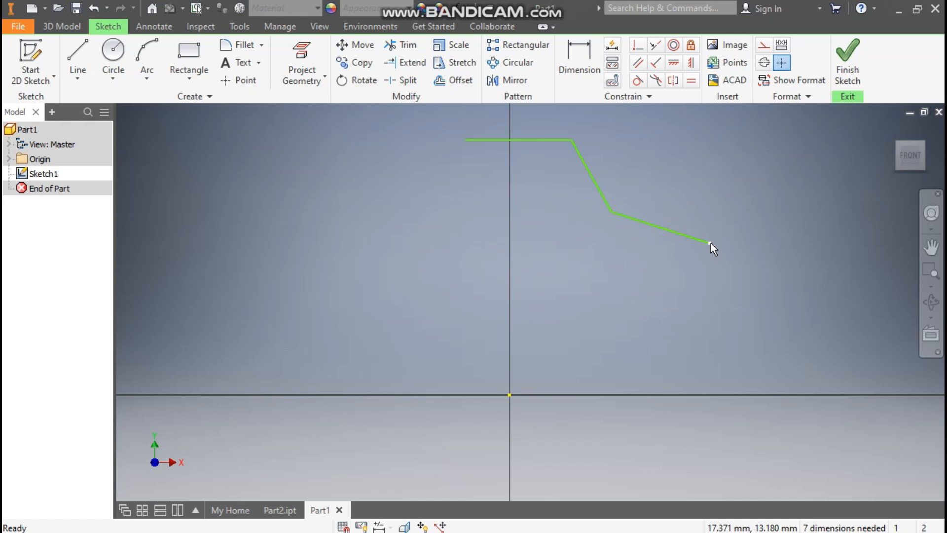
Draw a line from the midpoint of the horizontal line down to the origin
{"action": "left_click", "coordinate": [79, 52]}
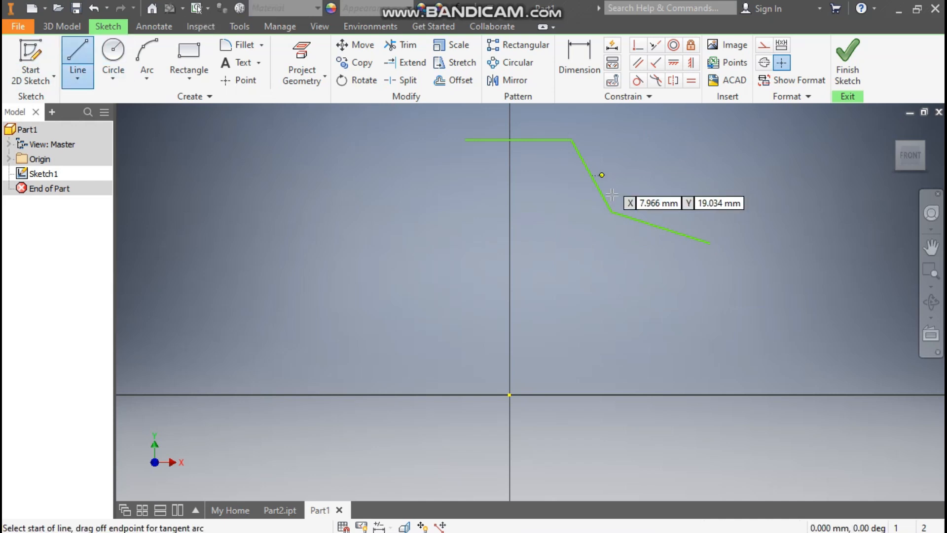
{"action": "left_click", "coordinate": [518, 140]}
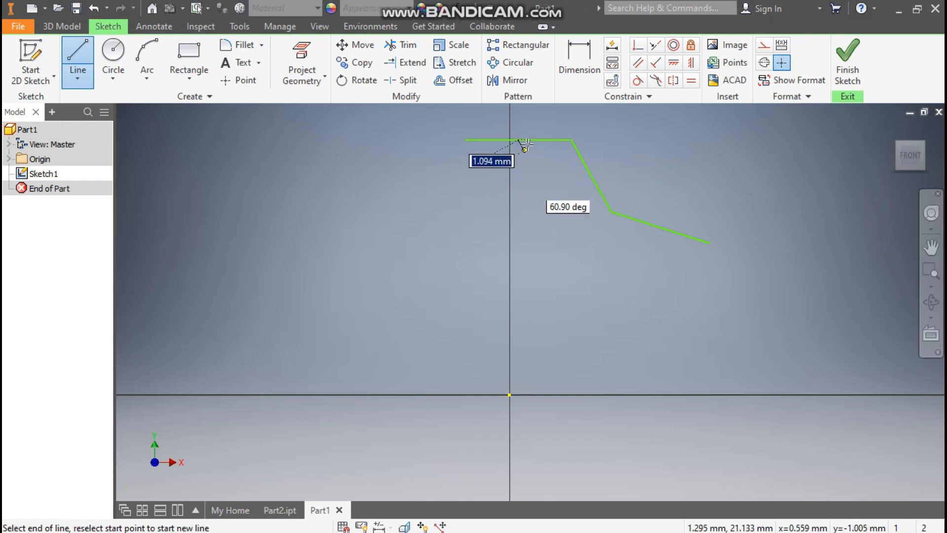
{"action": "left_click", "coordinate": [510, 394]}
{"action": "key", "text": "Escape"}
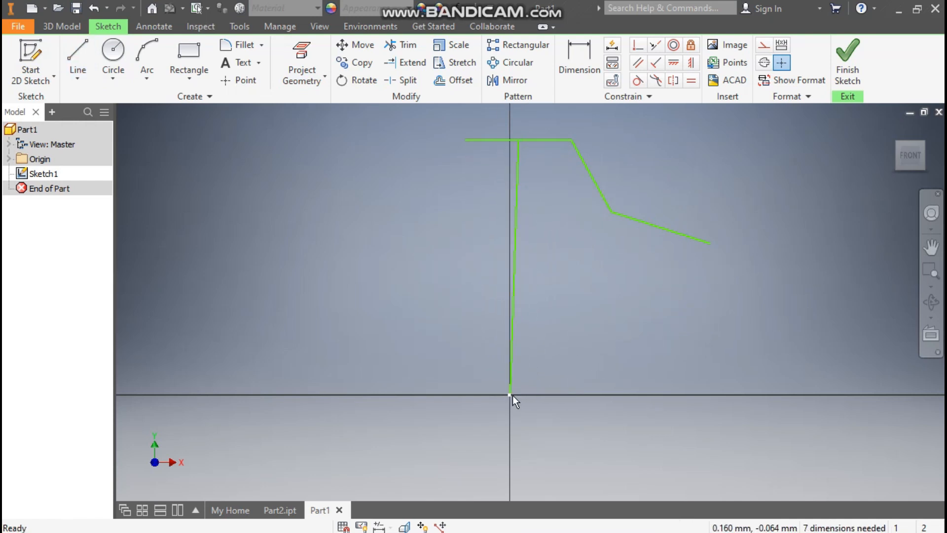
Turn the line between the horizontal line's midpoint and the origin into construction geometry and constrain it vertical
{"action": "left_click", "coordinate": [514, 259]}
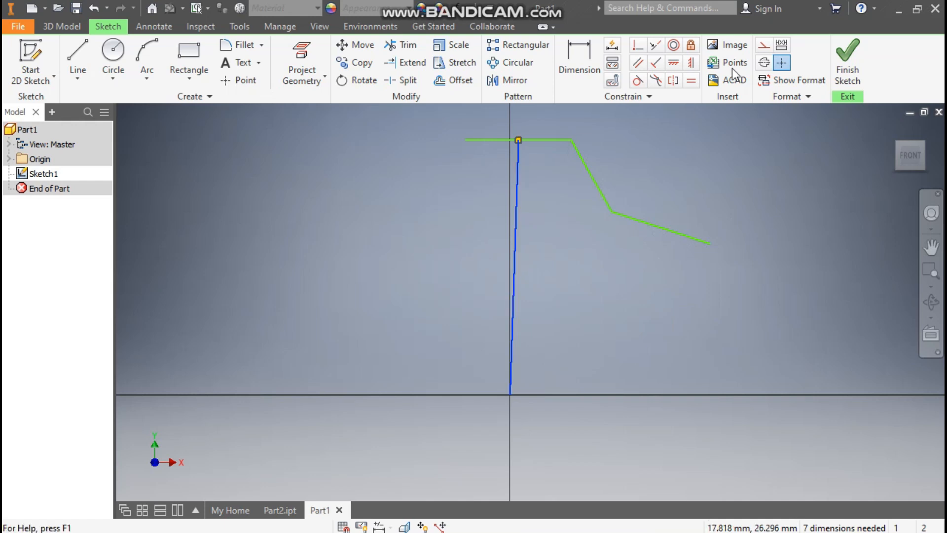
{"action": "left_click", "coordinate": [764, 45]}
{"action": "left_click", "coordinate": [517, 140]}
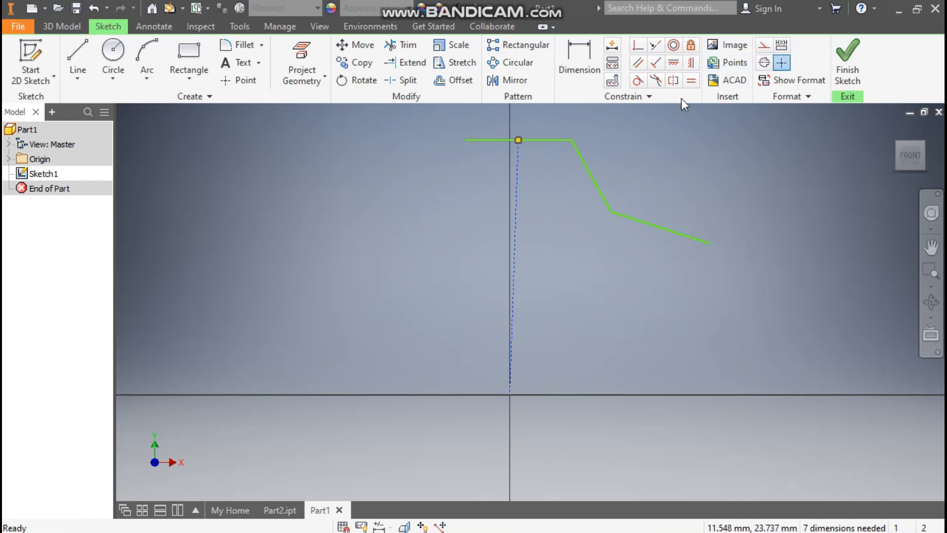
{"action": "left_click", "coordinate": [691, 63]}
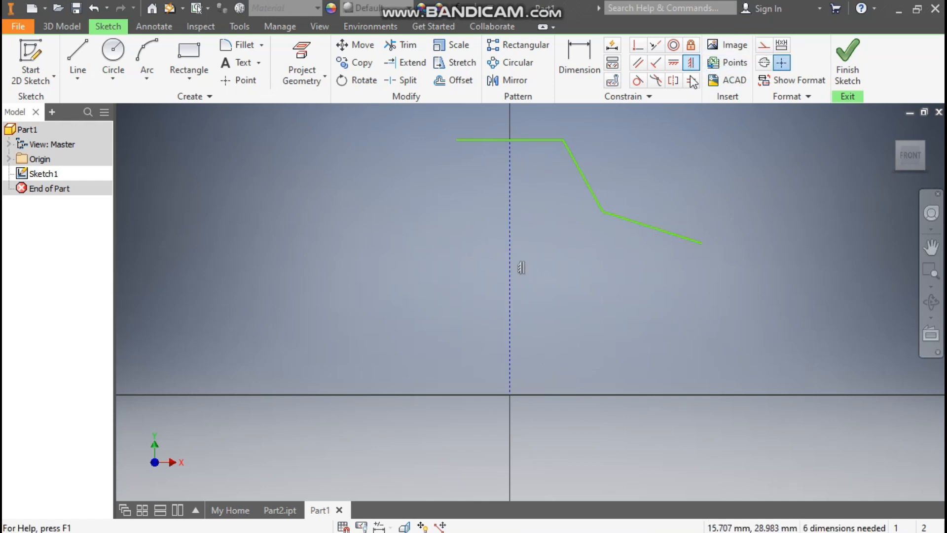
Dimension the horizontal line's height above the origin's horizontal axis as 44.5 mm
{"action": "left_click", "coordinate": [578, 56]}
{"action": "left_click", "coordinate": [493, 140]}
{"action": "left_click", "coordinate": [469, 394]}
{"action": "left_click", "coordinate": [387, 258]}
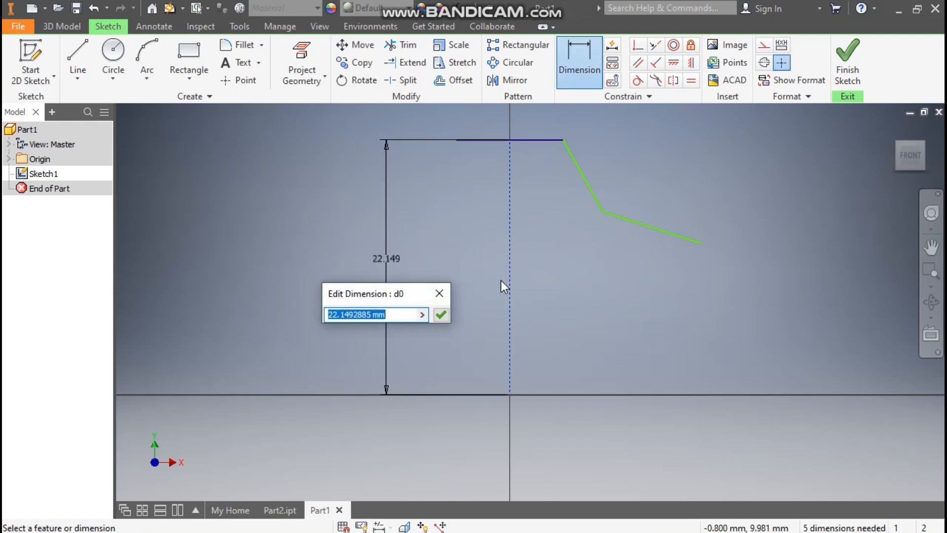
{"action": "type", "text": "44.5"}
{"action": "key", "text": "Return"}
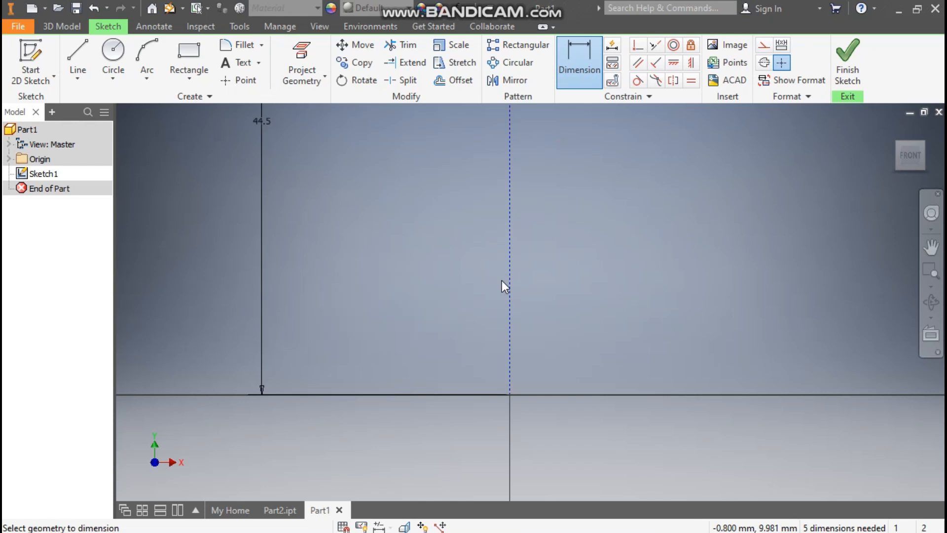
Dimension the horizontal line's length as 12 mm and the adjoining steep line's horizontal span as 5 mm
{"action": "left_click", "coordinate": [516, 167]}
{"action": "left_click", "coordinate": [513, 139]}
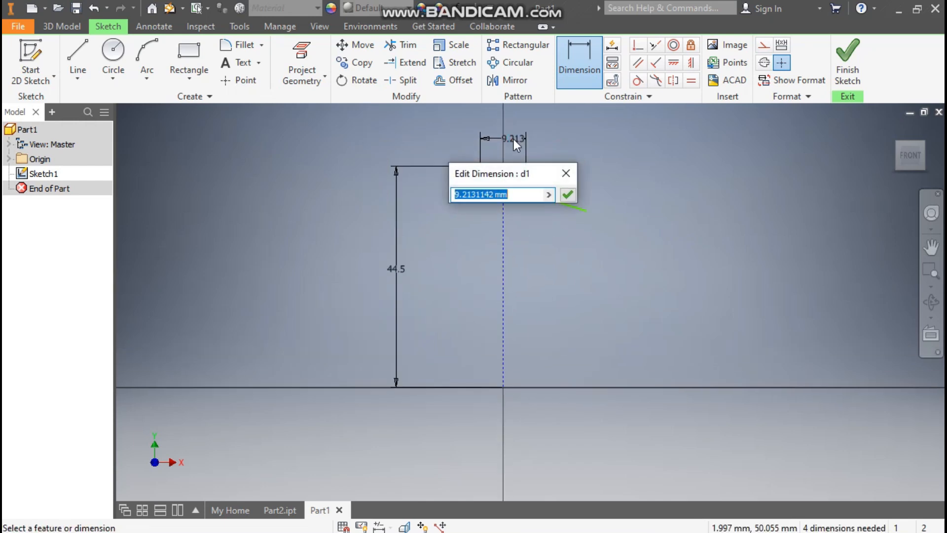
{"action": "type", "text": "12"}
{"action": "key", "text": "Return"}
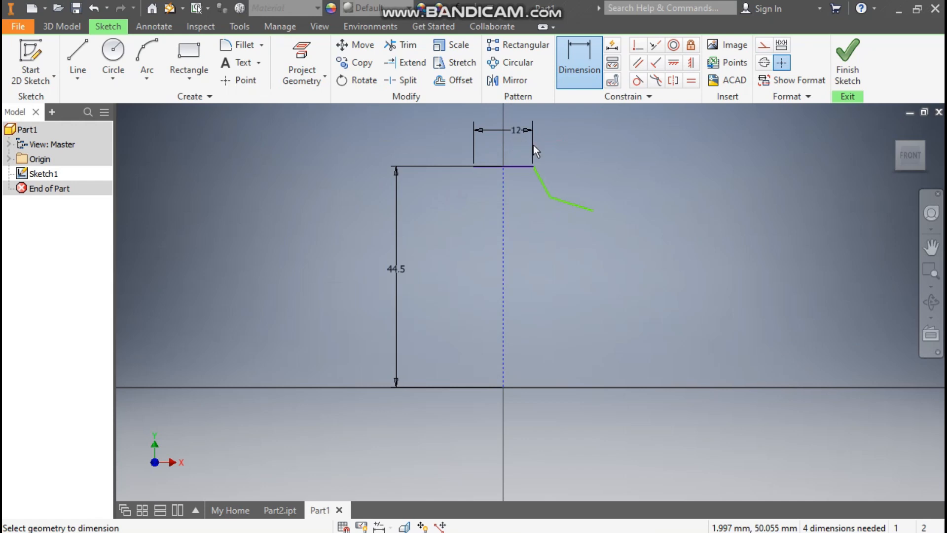
{"action": "left_click", "coordinate": [543, 176]}
{"action": "left_click", "coordinate": [555, 126]}
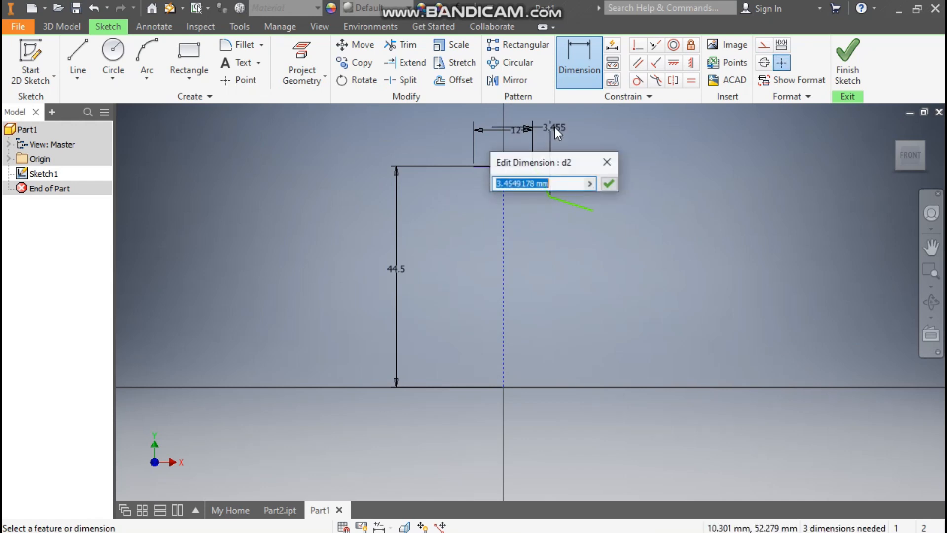
{"action": "type", "text": "5"}
{"action": "key", "text": "Return"}
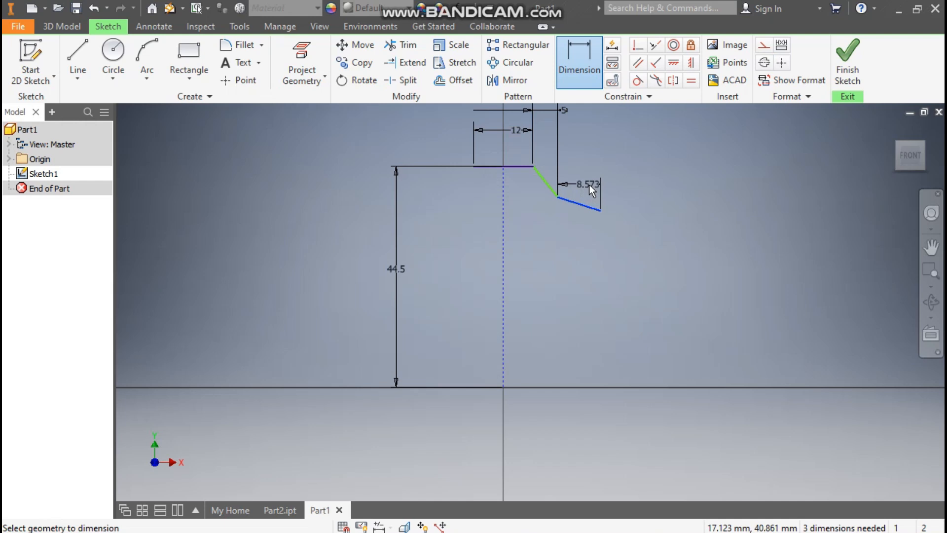
Add an aligned dimension of 7.45 mm to the outer sloping line
{"action": "right_click", "coordinate": [588, 185]}
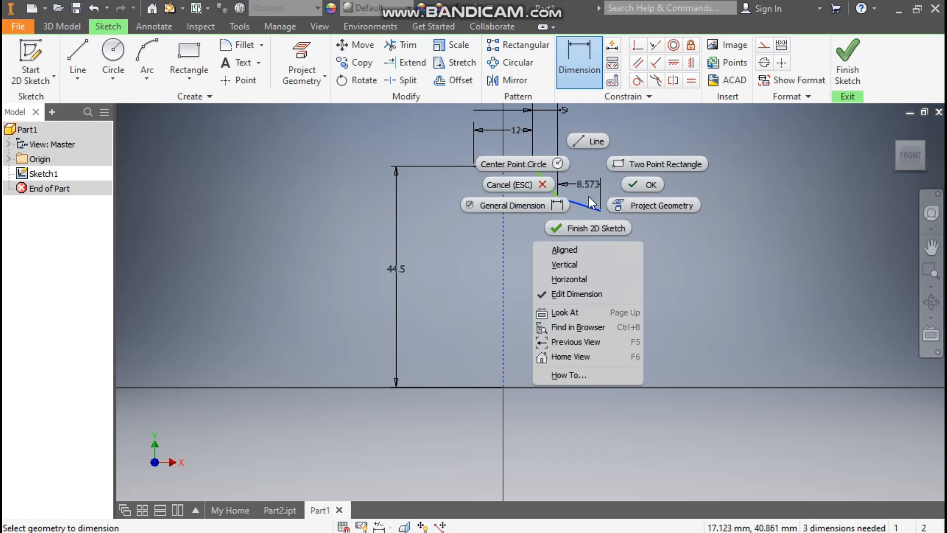
{"action": "left_click", "coordinate": [584, 250]}
{"action": "left_click", "coordinate": [570, 224]}
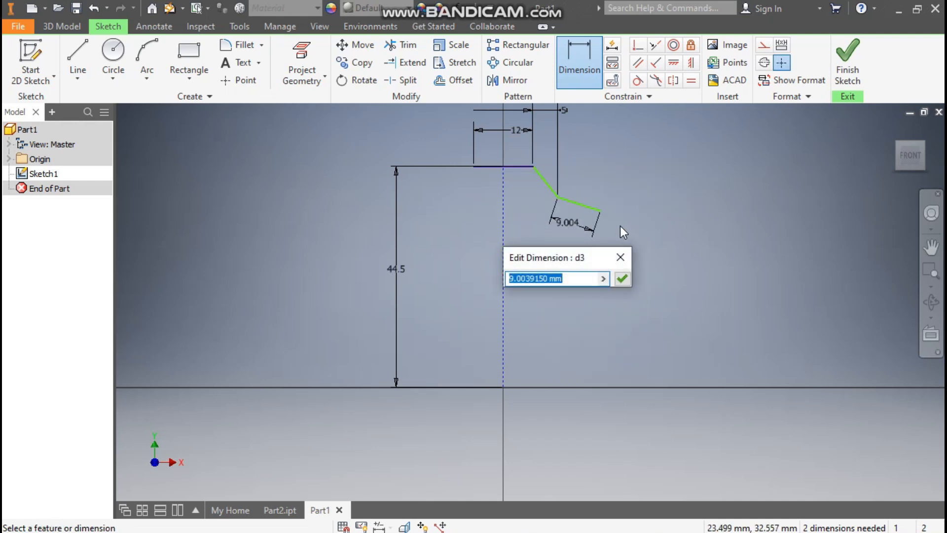
{"action": "type", "text": "7"}
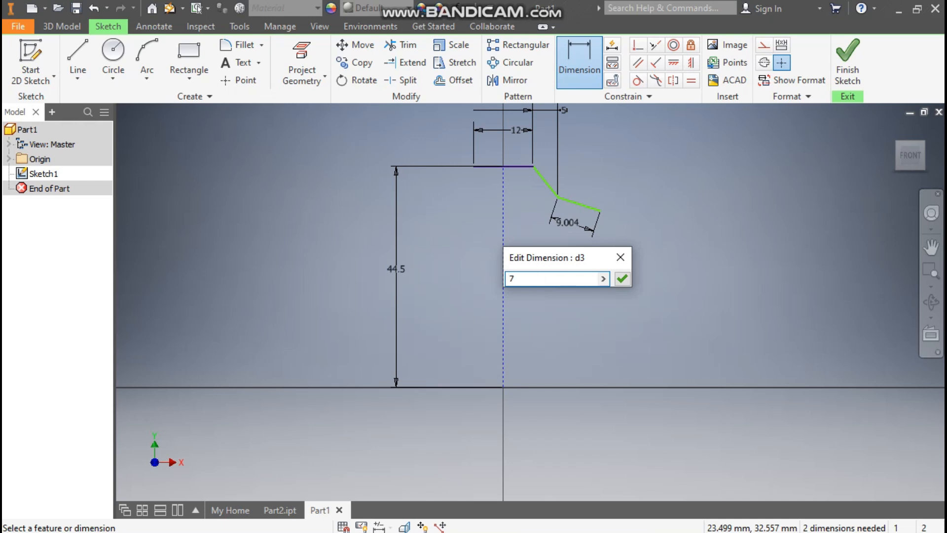
{"action": "type", "text": ".45"}
{"action": "key", "text": "Return"}
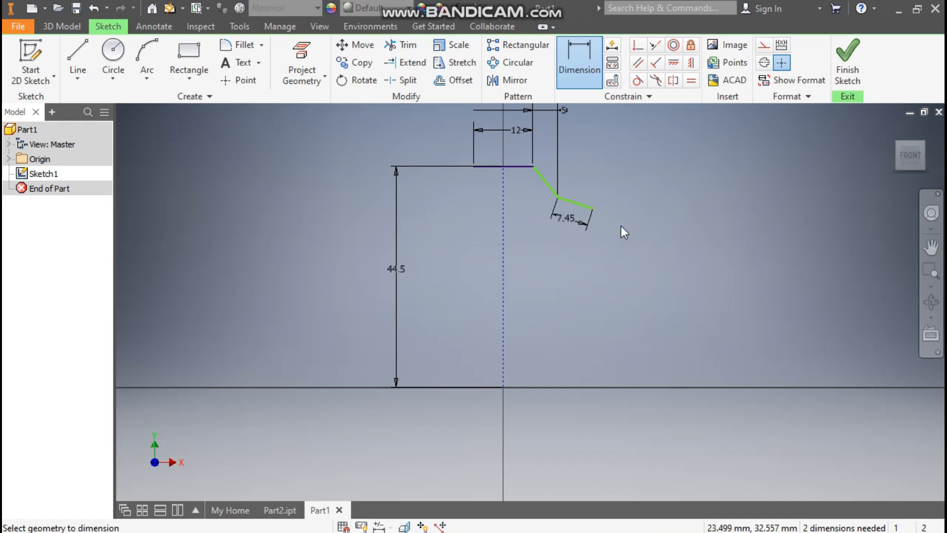
Dimension the acute angle between the extended horizontal line and the steep line as 56 degrees
{"action": "scroll", "coordinate": [572, 168], "scroll_direction": "up", "scroll_amount": 3}
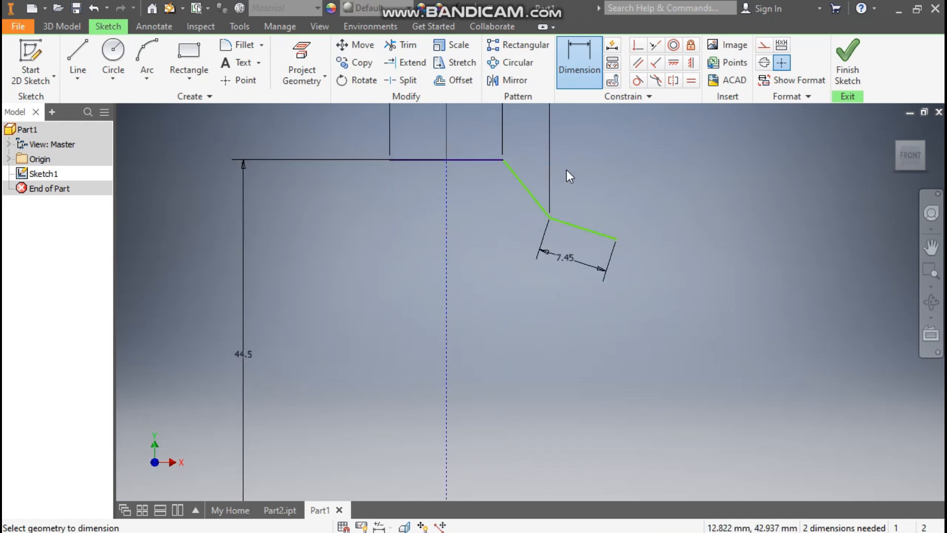
{"action": "middle_click_drag", "start_coordinate": [567, 170], "coordinate": [577, 265]}
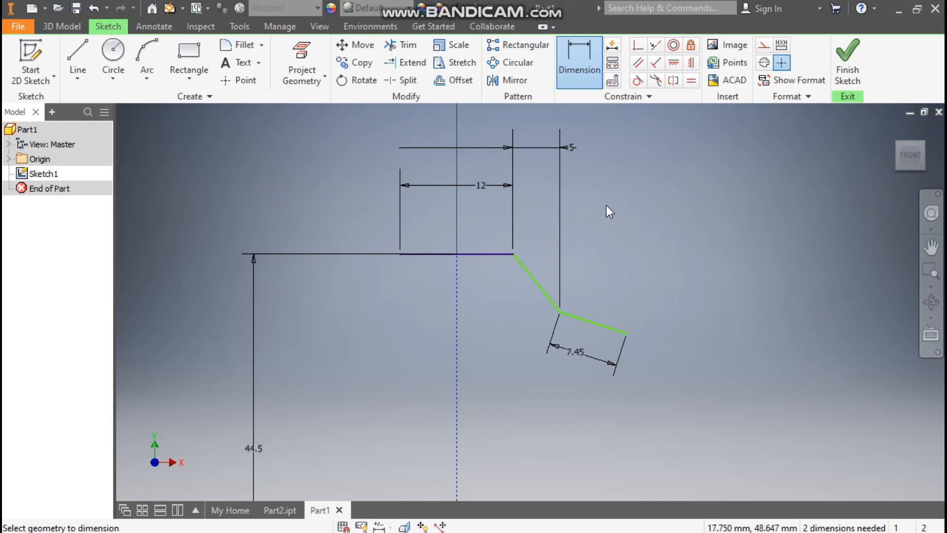
{"action": "left_click", "coordinate": [490, 253]}
{"action": "left_click", "coordinate": [542, 277]}
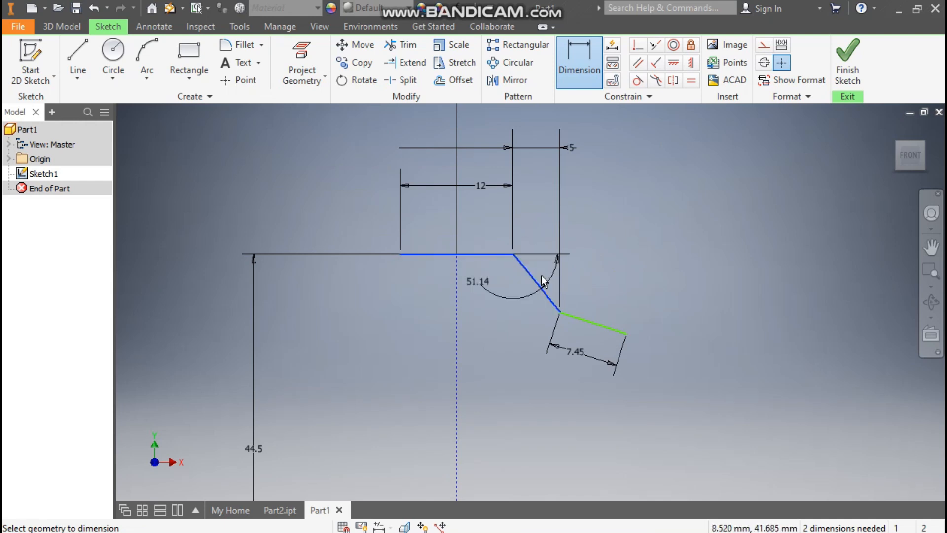
{"action": "left_click", "coordinate": [546, 264]}
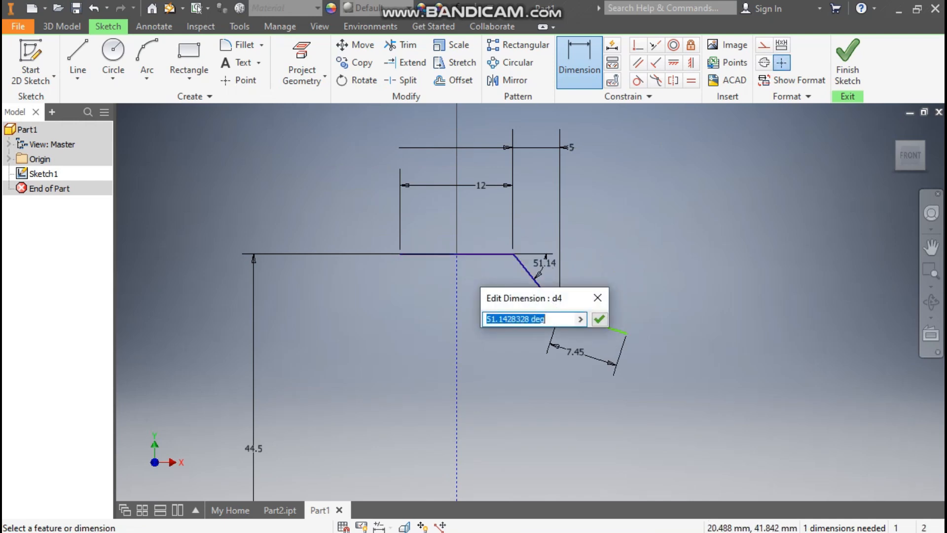
{"action": "type", "text": "56"}
{"action": "key", "text": "Return"}
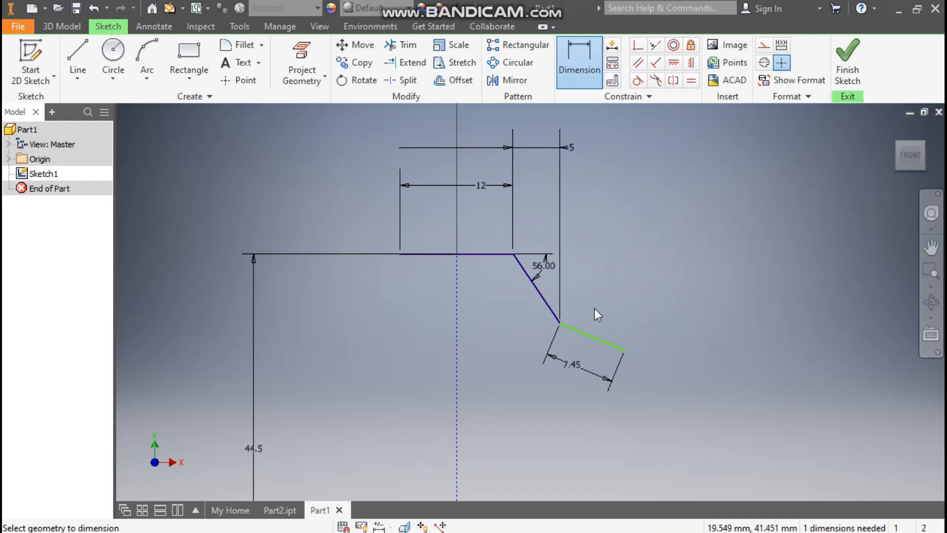
Dimension the angle between the steep line and the outer sloping line as 146.5 degrees
{"action": "left_click", "coordinate": [549, 301]}
{"action": "left_click", "coordinate": [584, 335]}
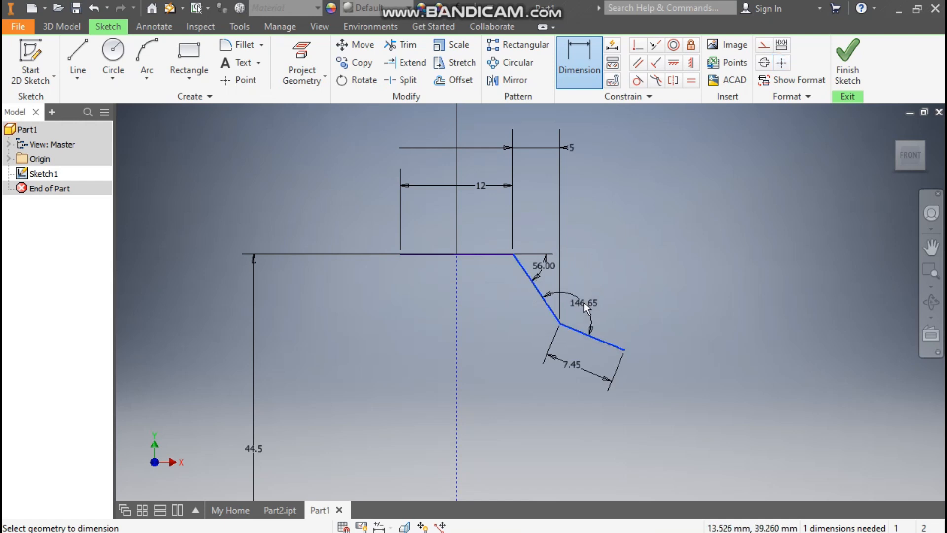
{"action": "left_click", "coordinate": [584, 303]}
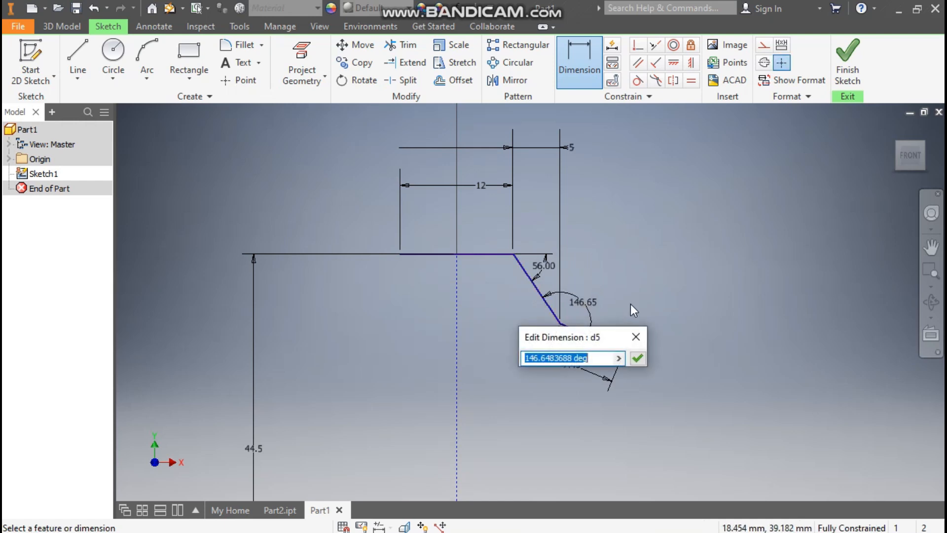
{"action": "type", "text": "146.5"}
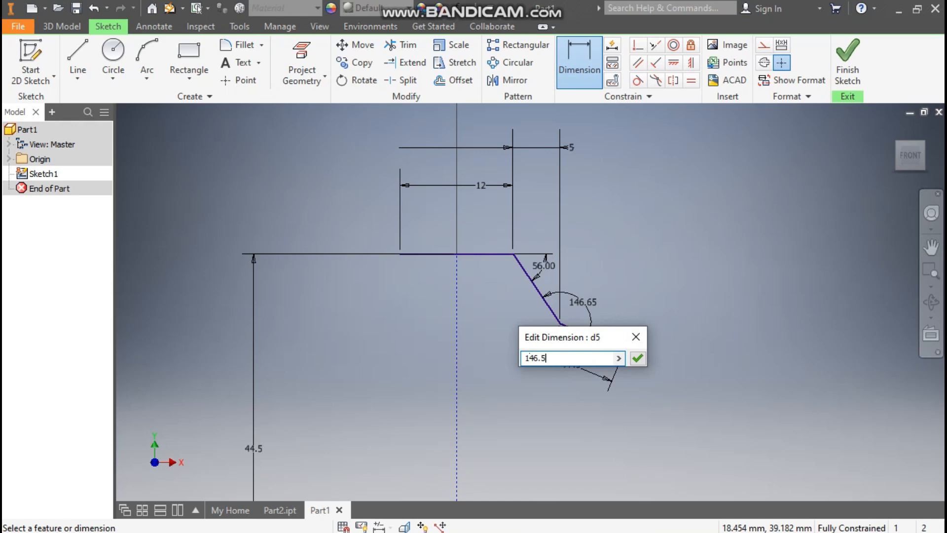
{"action": "key", "text": "Return"}
Mirror the two sloping lines about the vertical construction line
{"action": "mouse_move", "coordinate": [677, 243]}
{"action": "middle_mouse_down"}
{"action": "mouse_move", "coordinate": [674, 222]}
{"action": "mouse_move", "coordinate": [702, 199]}
{"action": "middle_mouse_up"}
{"action": "scroll", "coordinate": [683, 209], "scroll_direction": "up", "scroll_amount": 1}
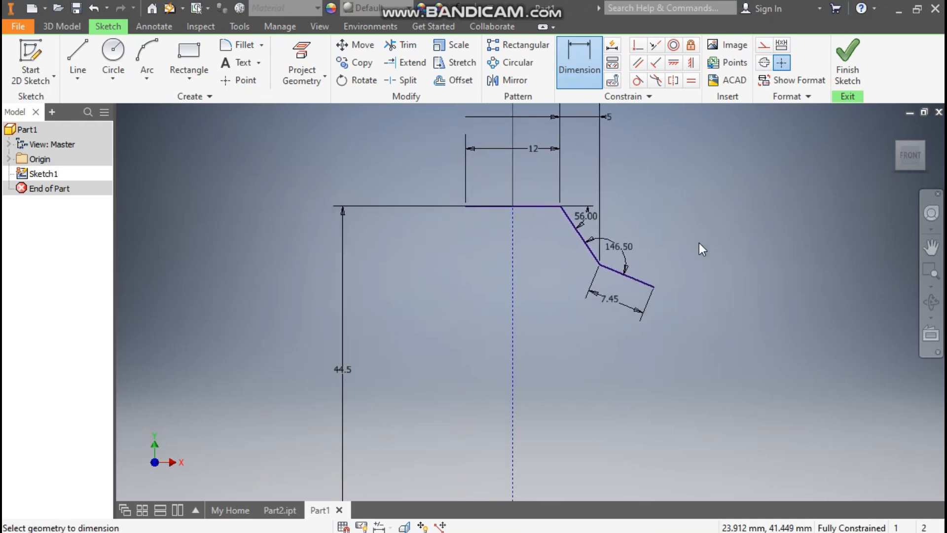
{"action": "left_click", "coordinate": [509, 80]}
{"action": "left_click", "coordinate": [588, 232]}
{"action": "left_click", "coordinate": [623, 274]}
{"action": "left_click", "coordinate": [206, 143]}
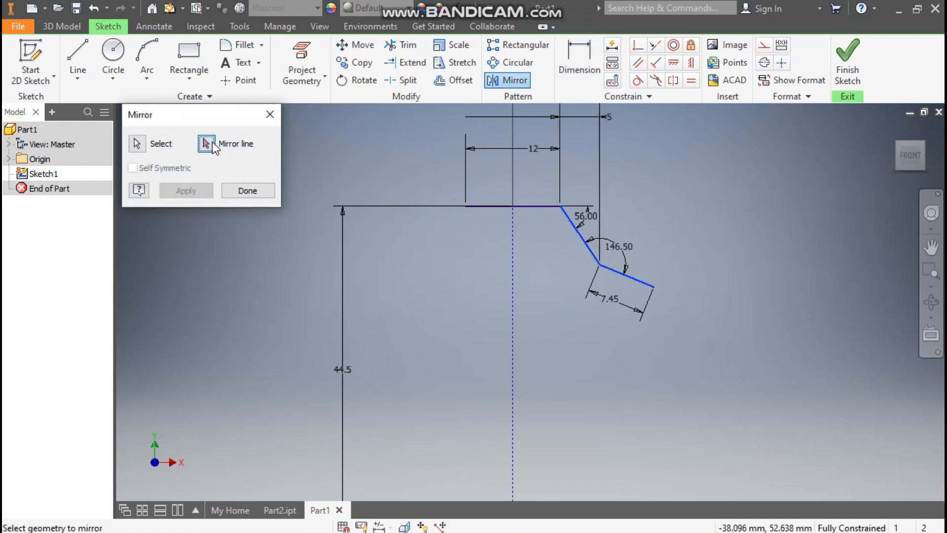
{"action": "left_click", "coordinate": [512, 237]}
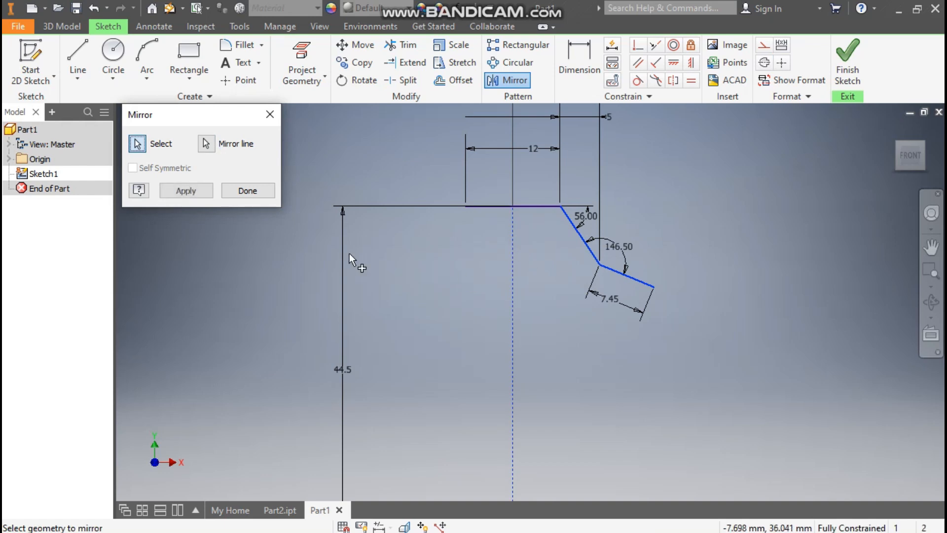
{"action": "left_click", "coordinate": [192, 191]}
{"action": "left_click", "coordinate": [247, 191]}
{"action": "scroll", "coordinate": [636, 176], "scroll_direction": "down", "scroll_amount": 4}
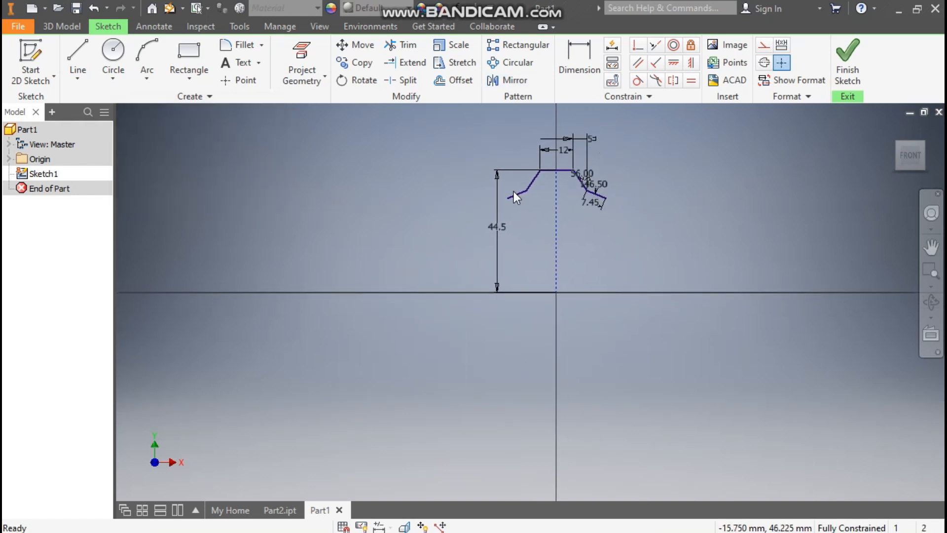
Draw a horizontal line about 60 mm long from the origin along the X axis and convert it to construction
{"action": "left_click", "coordinate": [78, 57]}
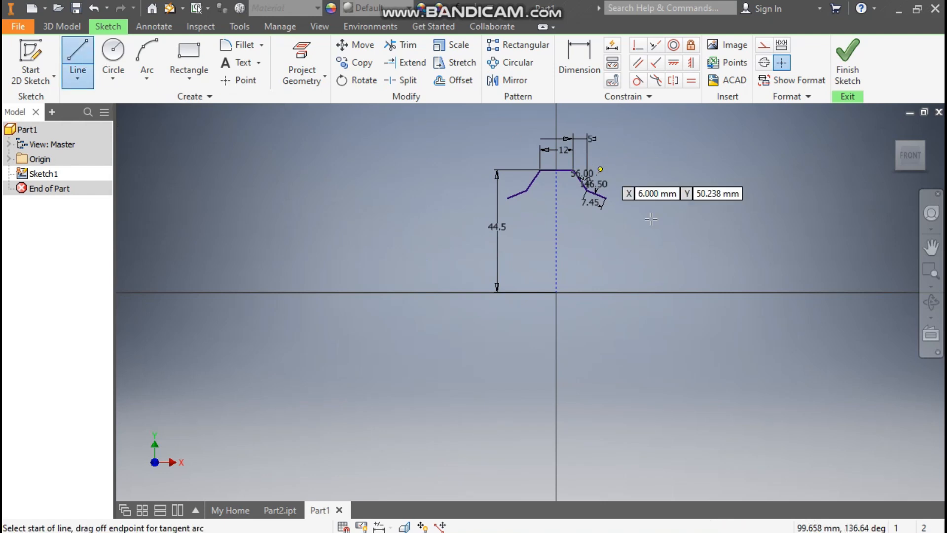
{"action": "left_click", "coordinate": [555, 292]}
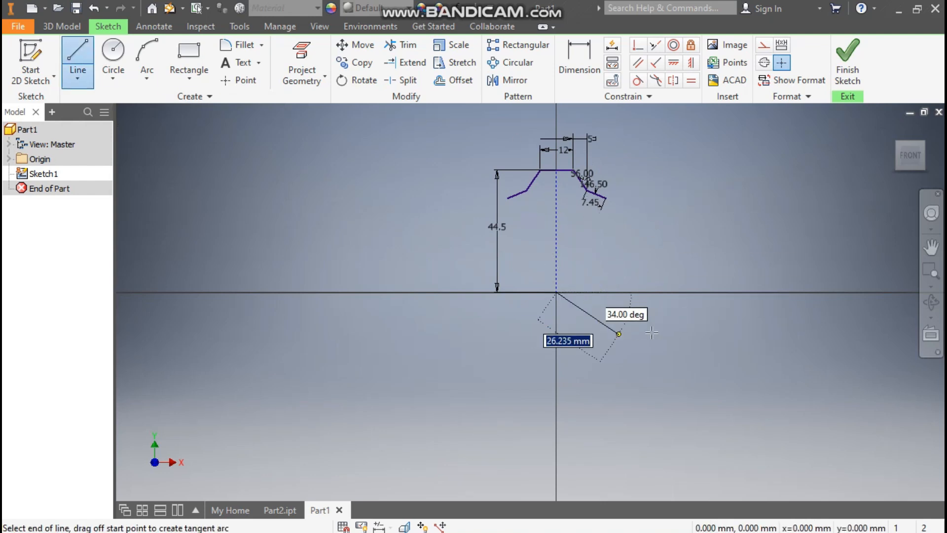
{"action": "left_click", "coordinate": [721, 292]}
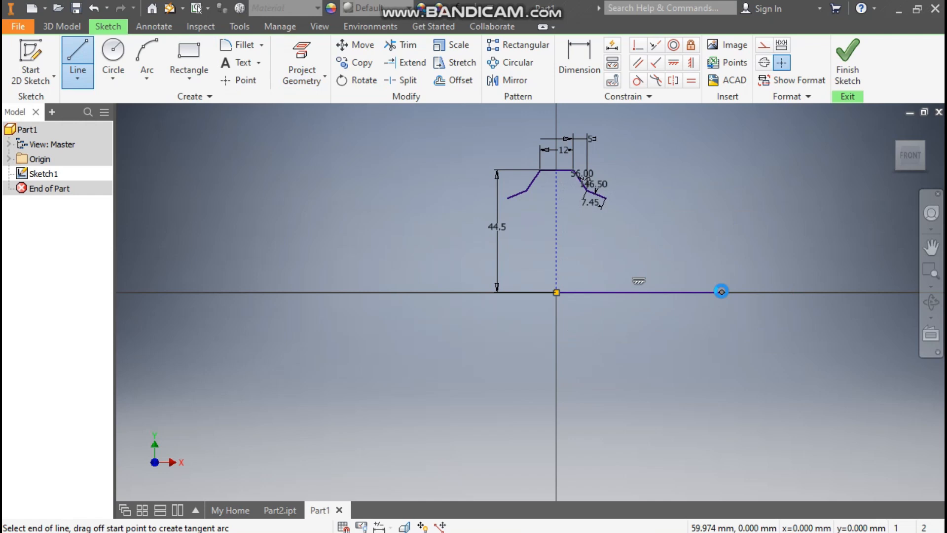
{"action": "key", "text": "Escape"}
{"action": "left_click", "coordinate": [716, 292]}
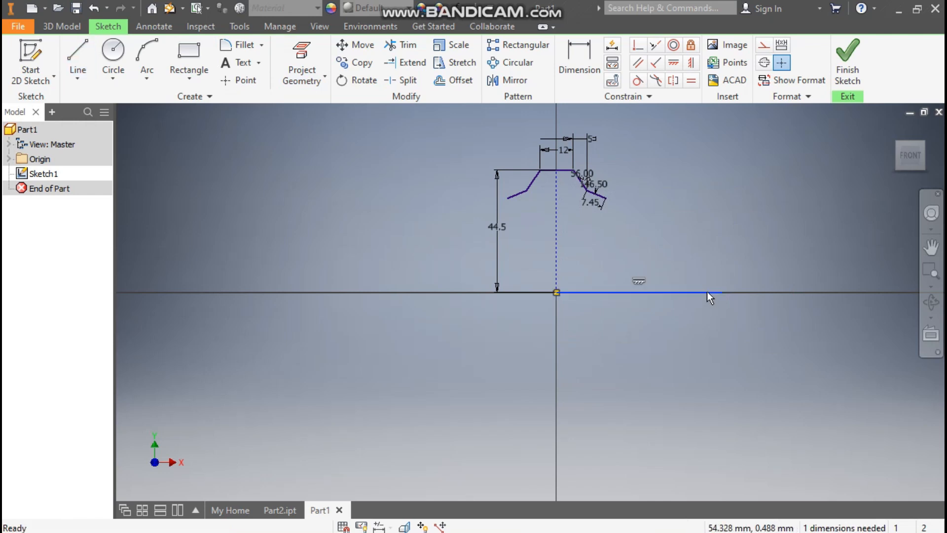
{"action": "left_click", "coordinate": [656, 223]}
Mirror the complete tooth profile, its flat top and all four sloping lines, about the horizontal construction line
{"action": "scroll", "coordinate": [615, 211], "scroll_direction": "down", "scroll_amount": 3}
{"action": "middle_click_drag", "start_coordinate": [618, 212], "coordinate": [648, 237]}
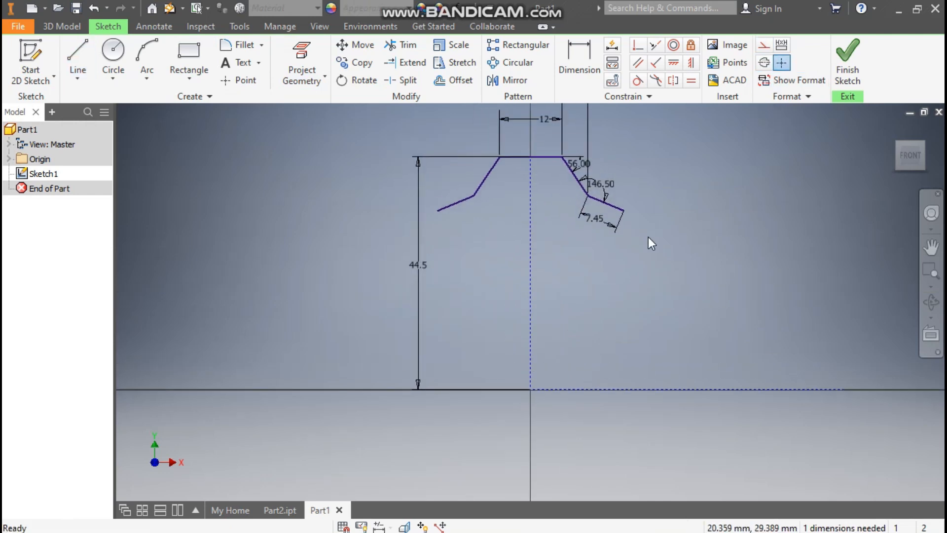
{"action": "left_click", "coordinate": [508, 81]}
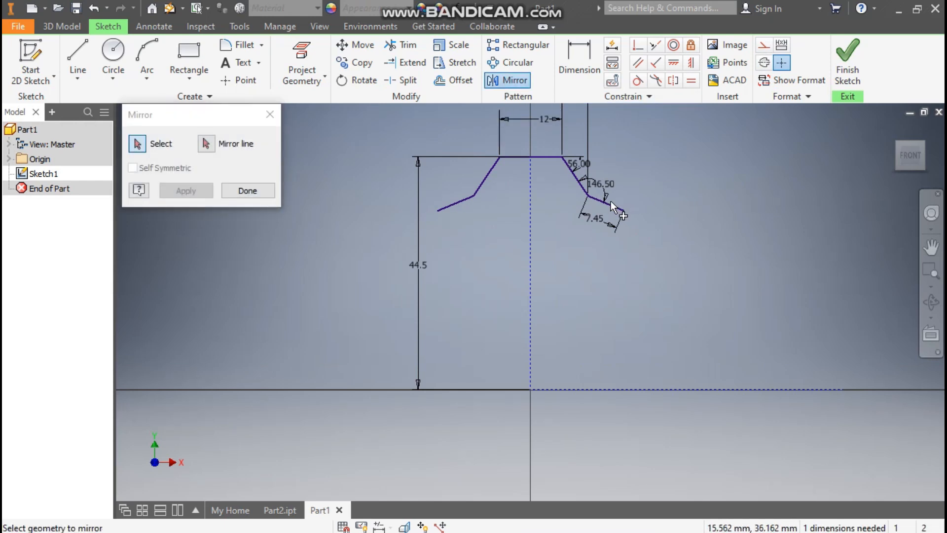
{"action": "left_click", "coordinate": [574, 174]}
{"action": "left_click", "coordinate": [488, 179]}
{"action": "left_click", "coordinate": [462, 200]}
{"action": "left_click", "coordinate": [216, 148]}
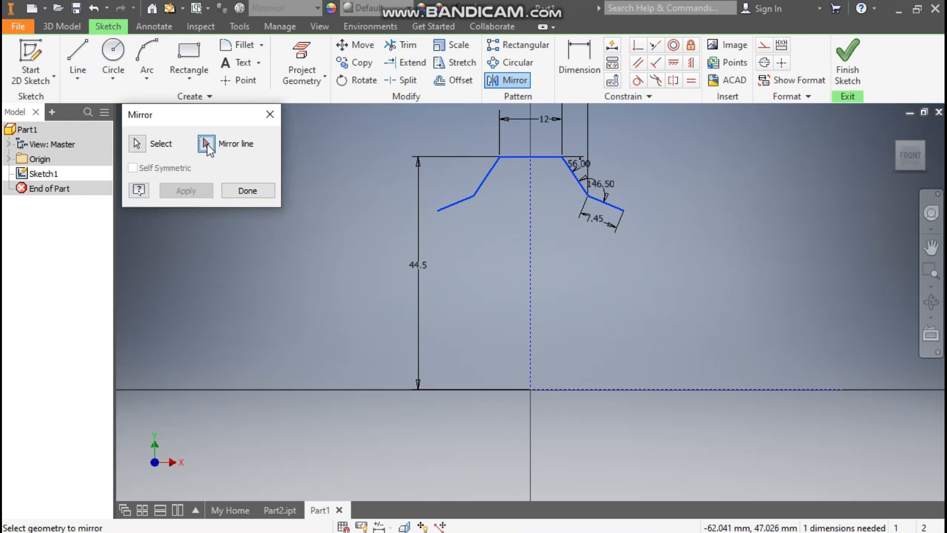
{"action": "scroll", "coordinate": [424, 157], "scroll_direction": "down", "scroll_amount": 2}
{"action": "left_click", "coordinate": [552, 291]}
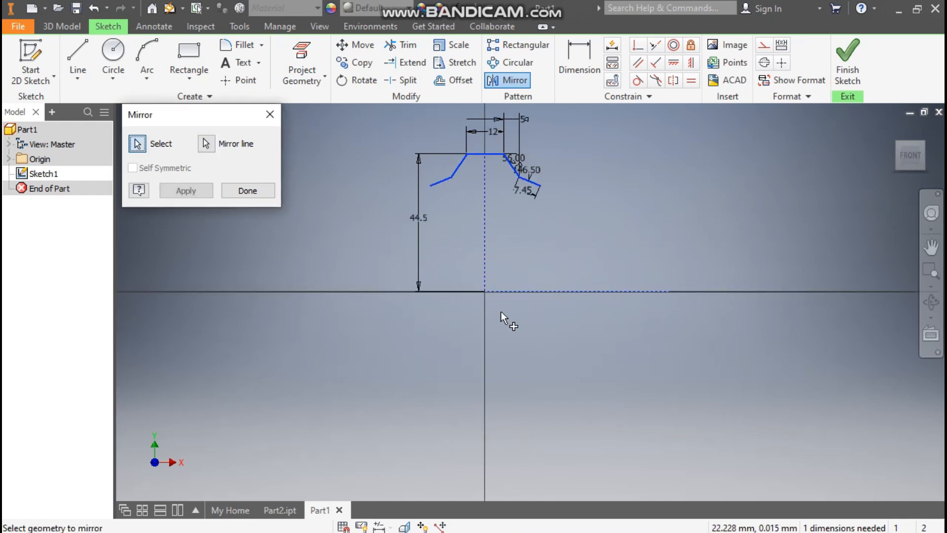
{"action": "left_click", "coordinate": [197, 191]}
{"action": "left_click", "coordinate": [247, 193]}
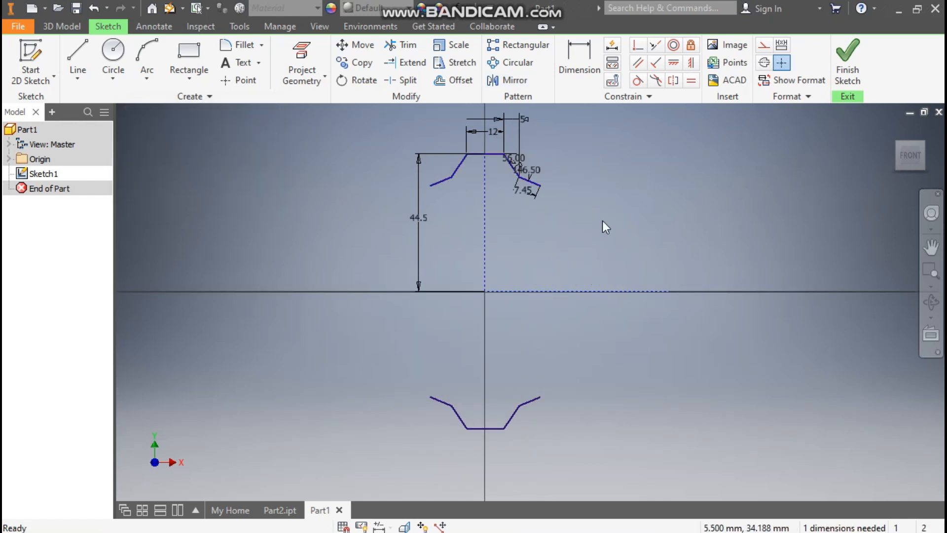
Connect the open ends of the upper and lower tooth profiles with two vertical lines and finish the sketch
{"action": "left_click", "coordinate": [78, 59]}
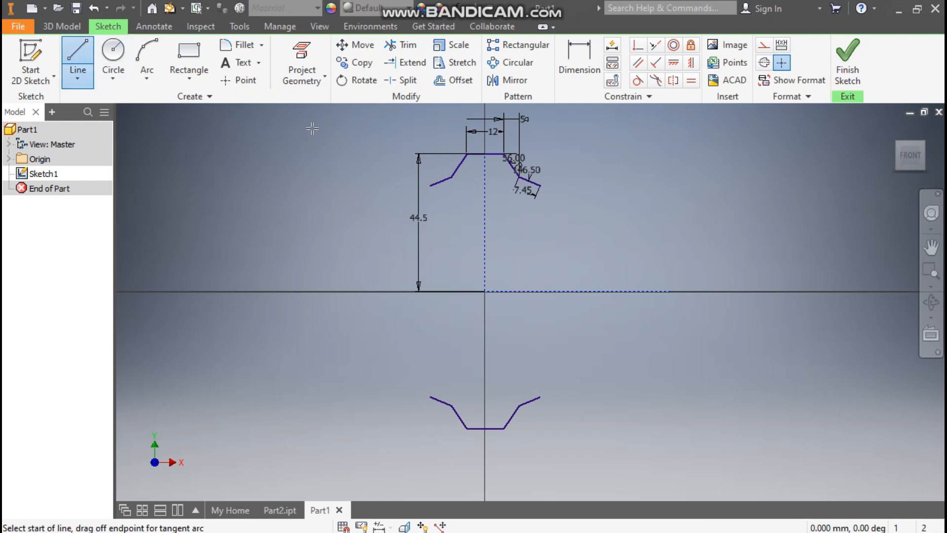
{"action": "left_click", "coordinate": [430, 185]}
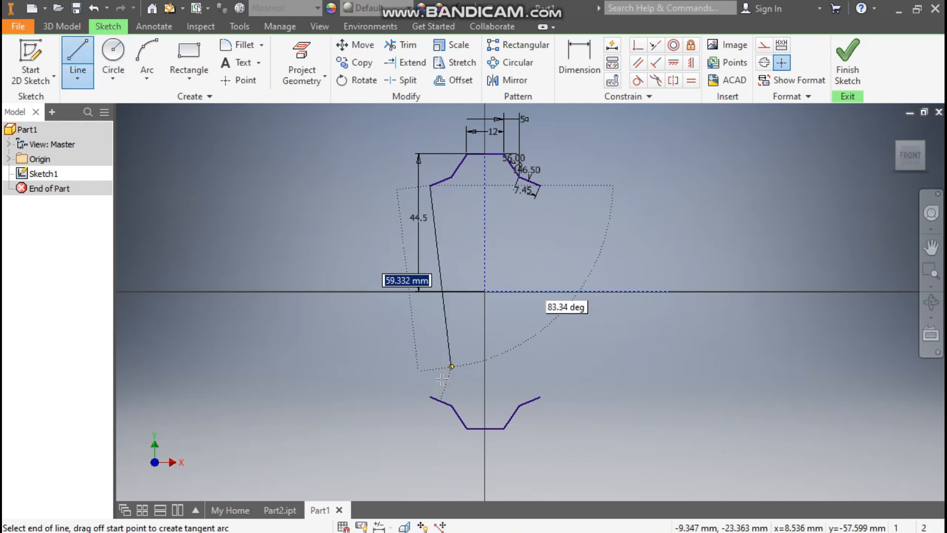
{"action": "left_click", "coordinate": [430, 397]}
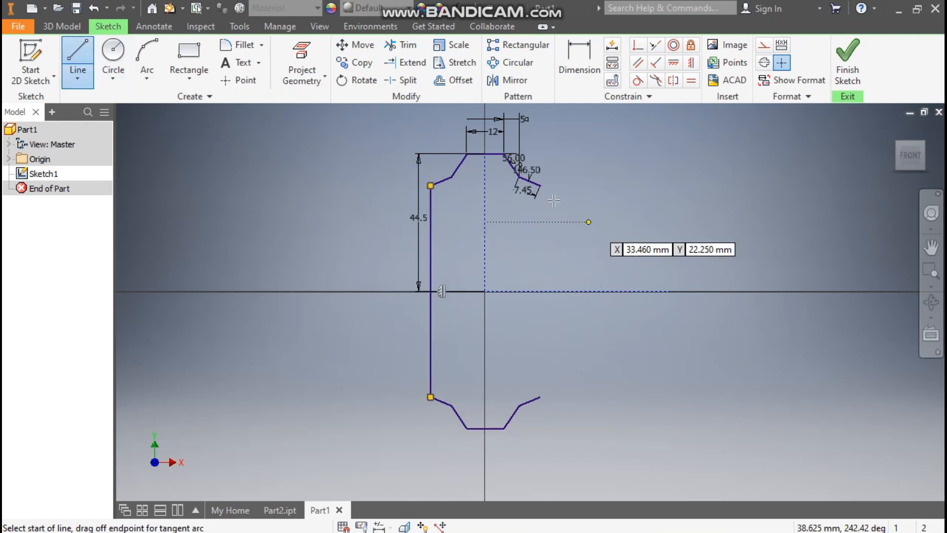
{"action": "left_click", "coordinate": [540, 187]}
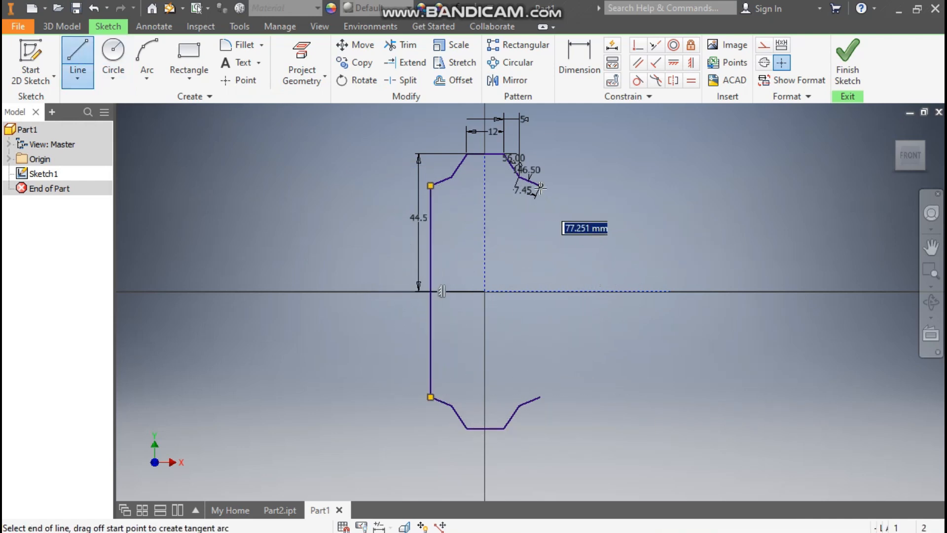
{"action": "left_click", "coordinate": [539, 397]}
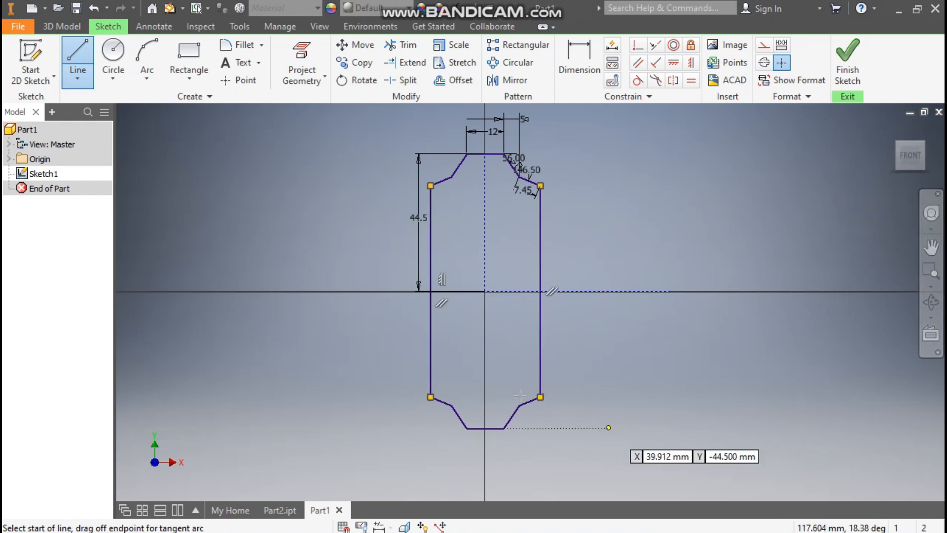
{"action": "left_click", "coordinate": [847, 59]}
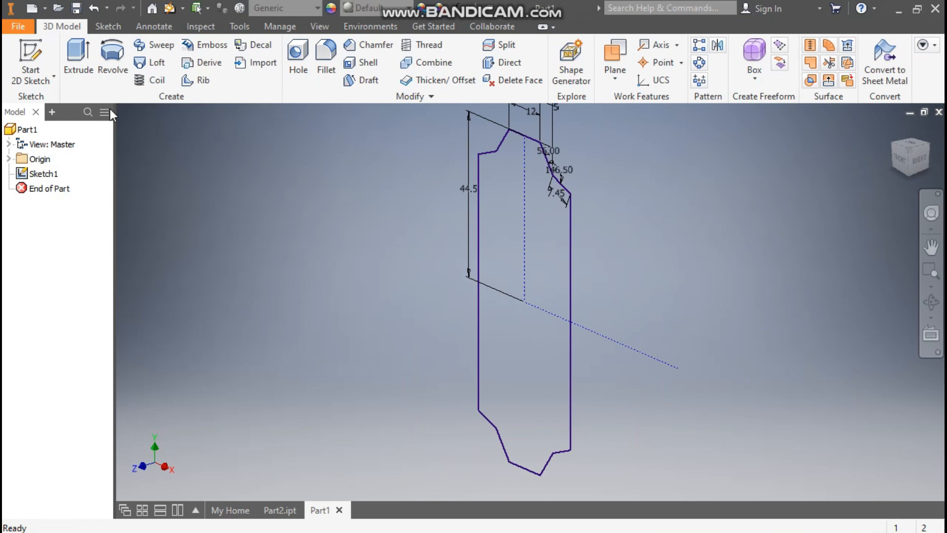
Extrude the closed double-tooth profile by a distance of 6 mm
{"action": "left_click", "coordinate": [79, 58]}
{"action": "type", "text": "6"}
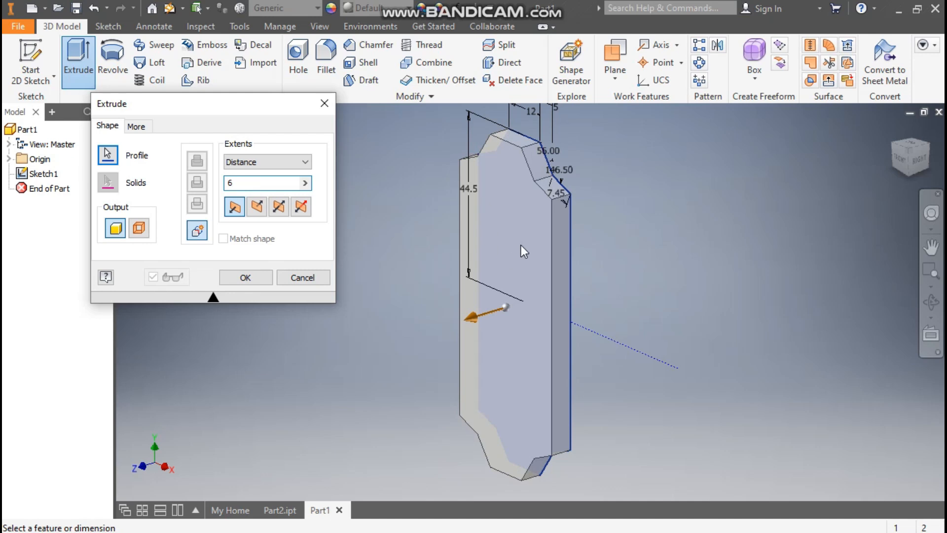
{"action": "left_click", "coordinate": [254, 277]}
{"action": "key", "text": "F2"}
{"action": "left_click_drag", "start_coordinate": [616, 242], "coordinate": [596, 250]}
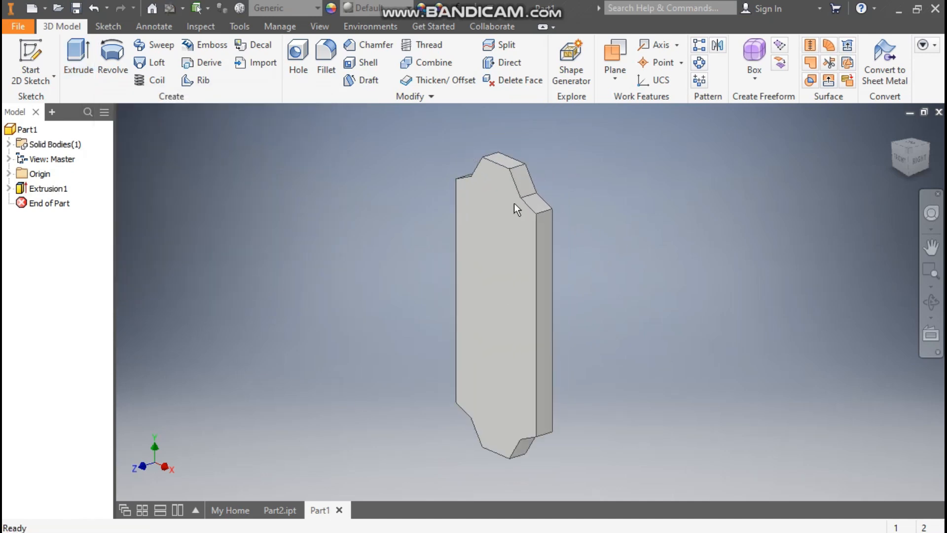
Examine the finished hub in Part2.ipt from the front and in the home view, and return to Part1
{"action": "left_click", "coordinate": [279, 509]}
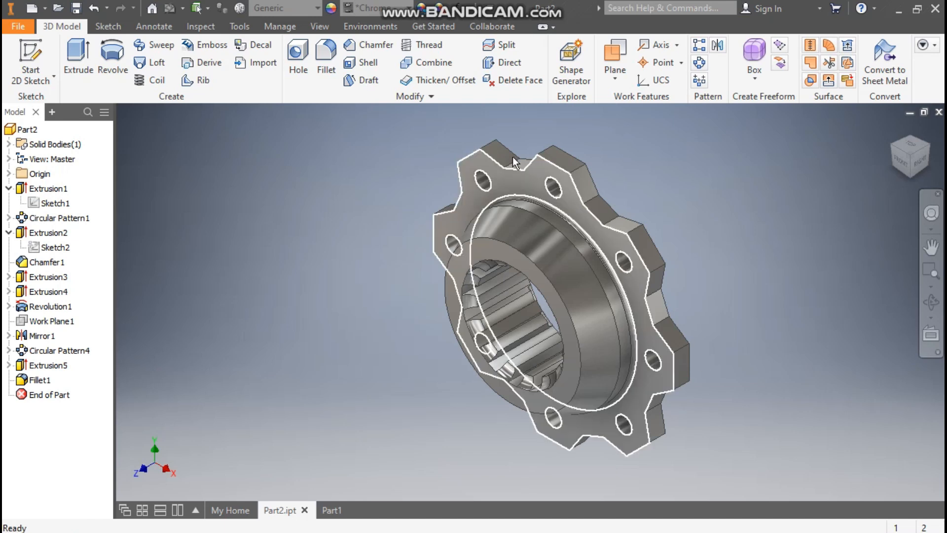
{"action": "left_click", "coordinate": [903, 164]}
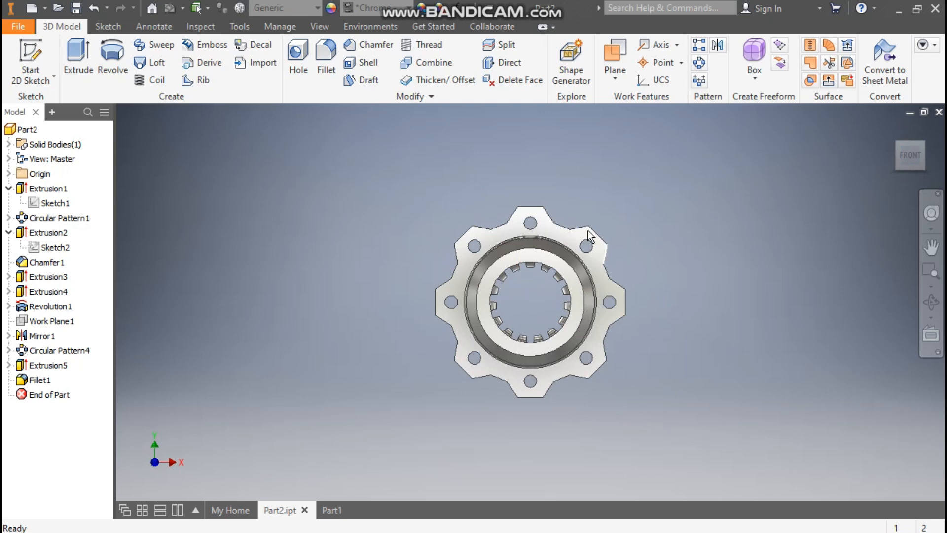
{"action": "left_click", "coordinate": [891, 131]}
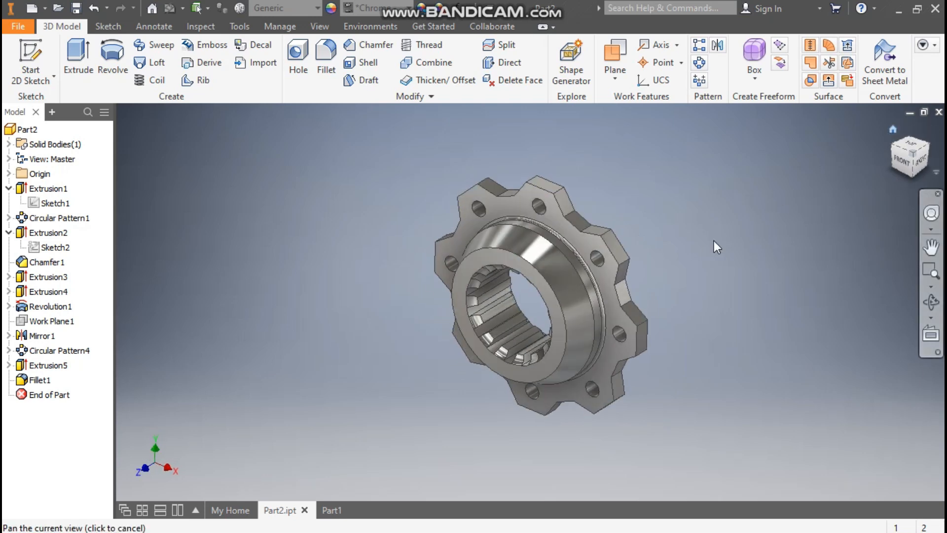
{"action": "left_click", "coordinate": [330, 509]}
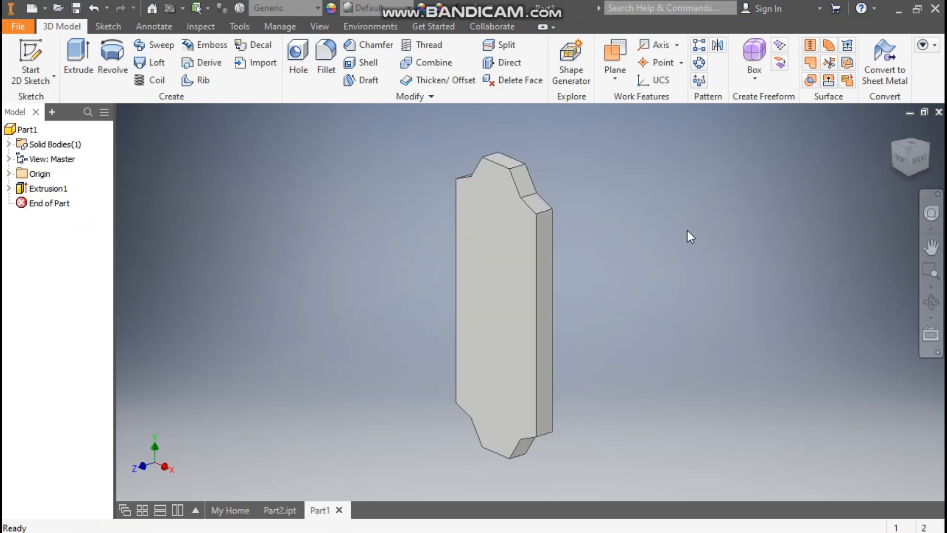
Create a circular pattern of the extruded double-tooth plate about the Z axis with 8 occurrences over 360 degrees
{"action": "left_click", "coordinate": [700, 63]}
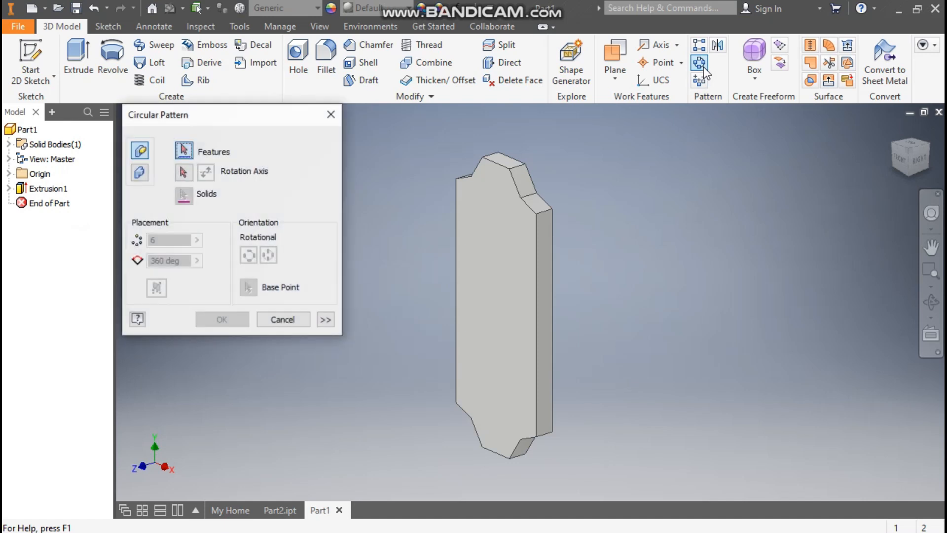
{"action": "left_click", "coordinate": [500, 224]}
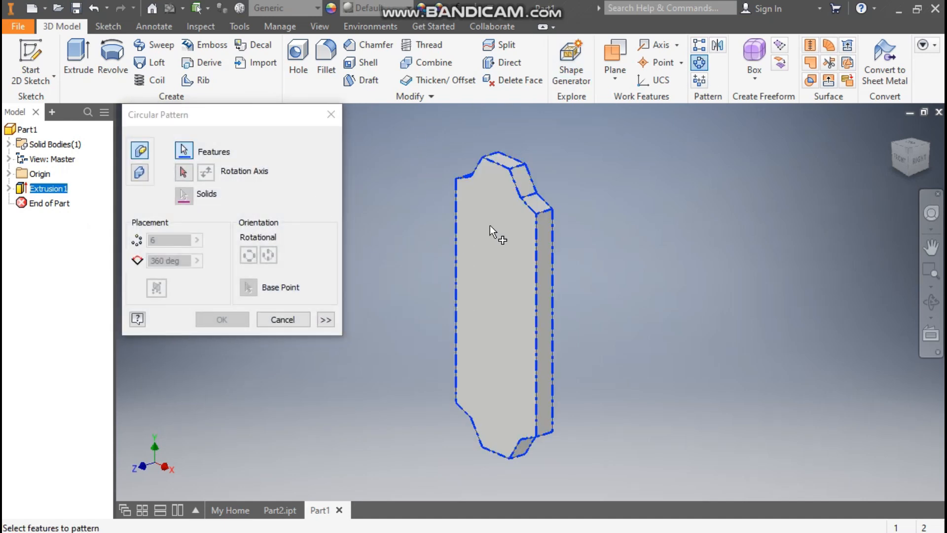
{"action": "left_click", "coordinate": [182, 172]}
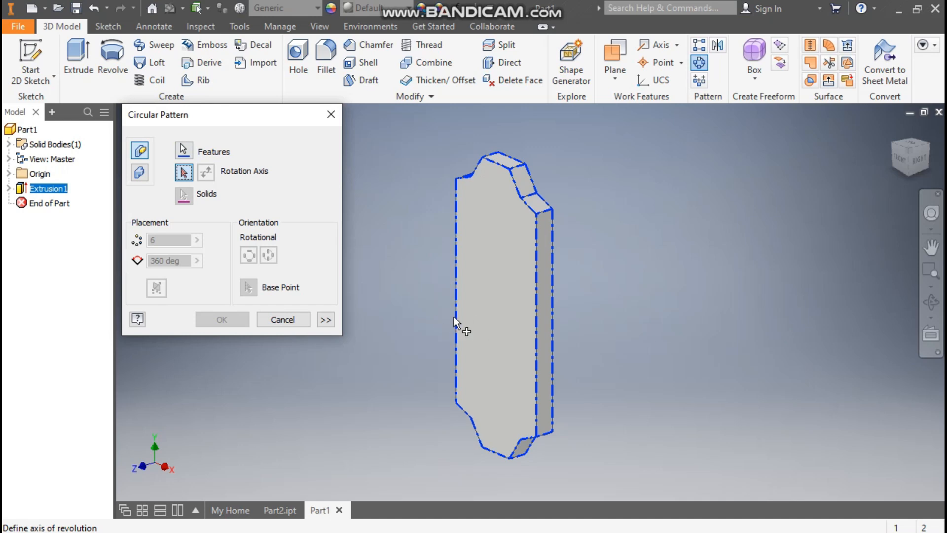
{"action": "left_click", "coordinate": [9, 179]}
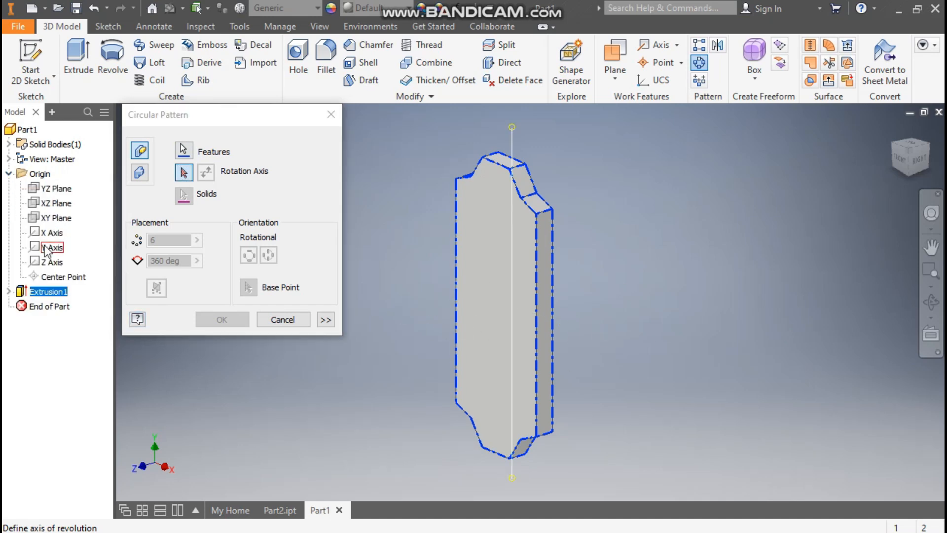
{"action": "left_click", "coordinate": [51, 262]}
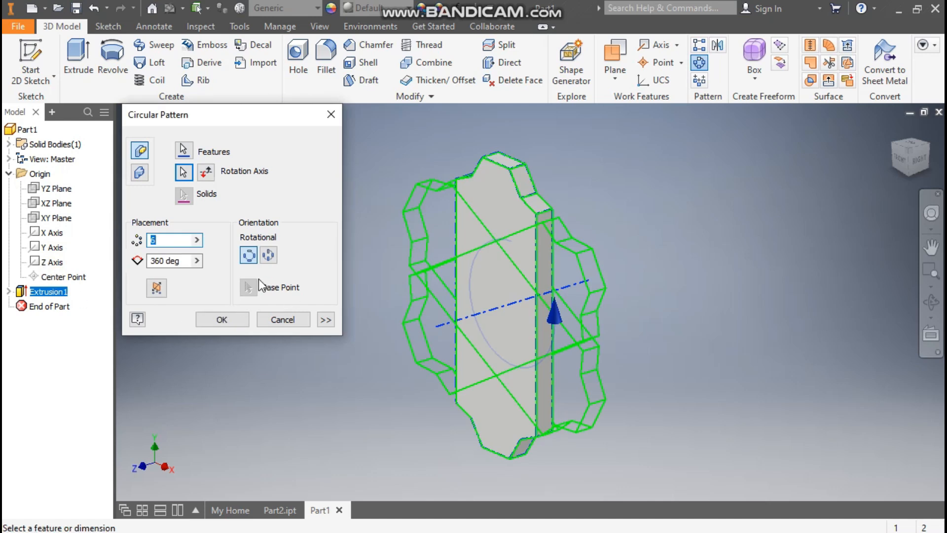
{"action": "type", "text": "8"}
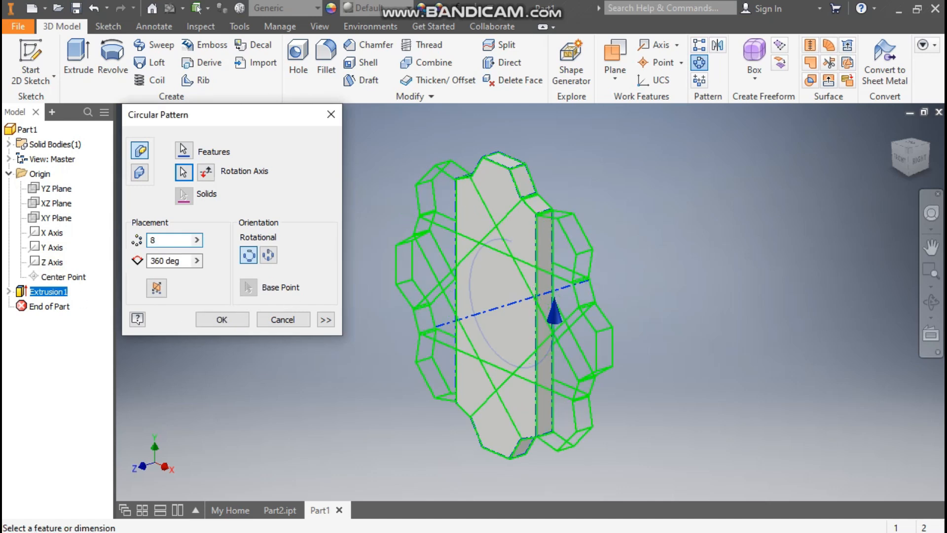
{"action": "left_click", "coordinate": [186, 261]}
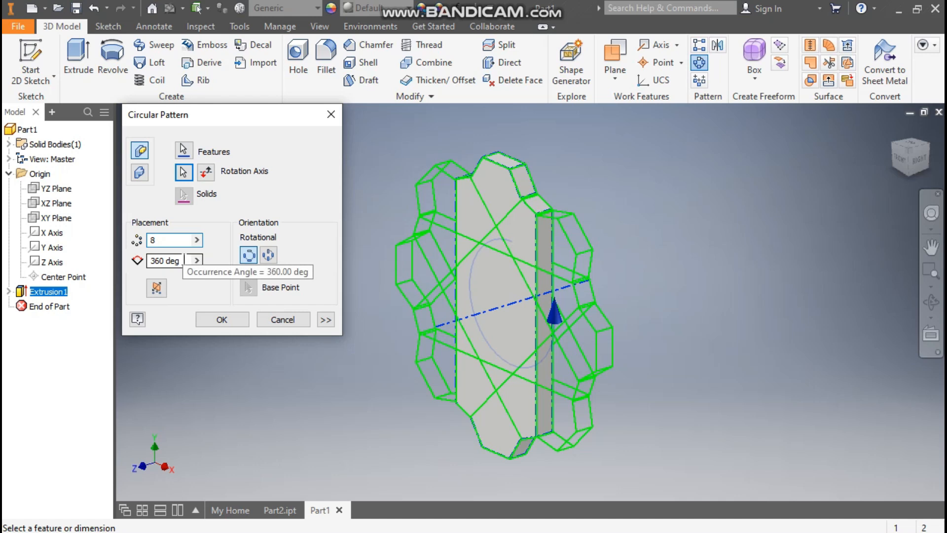
{"action": "left_click", "coordinate": [221, 319]}
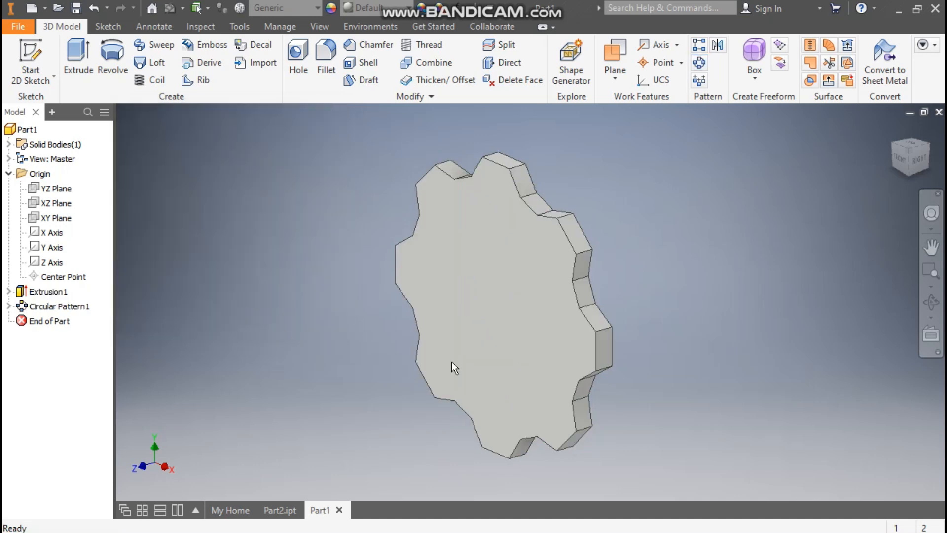
Sketch a 60 mm diameter circle centred on the toothed disc's front face and extrude it outward 15 mm as a boss
{"action": "left_click", "coordinate": [931, 247]}
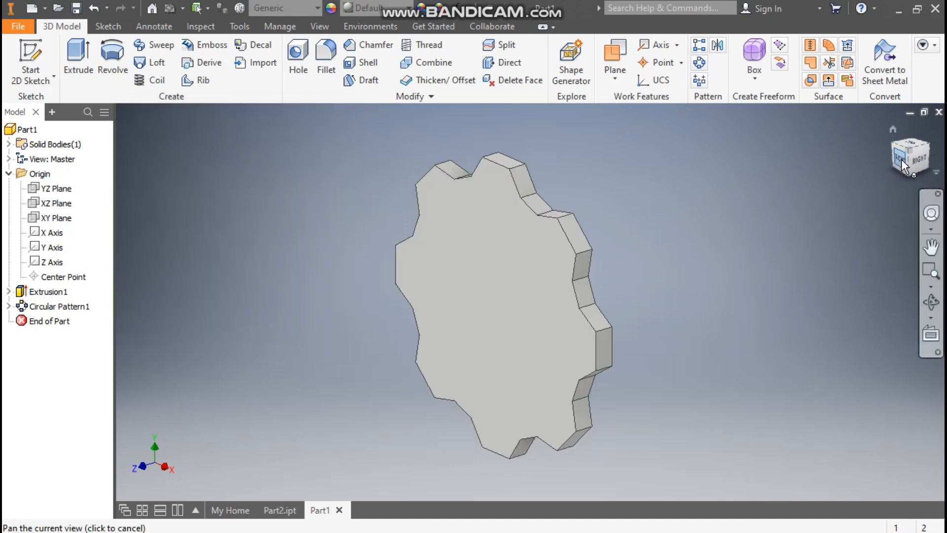
{"action": "left_click", "coordinate": [899, 159]}
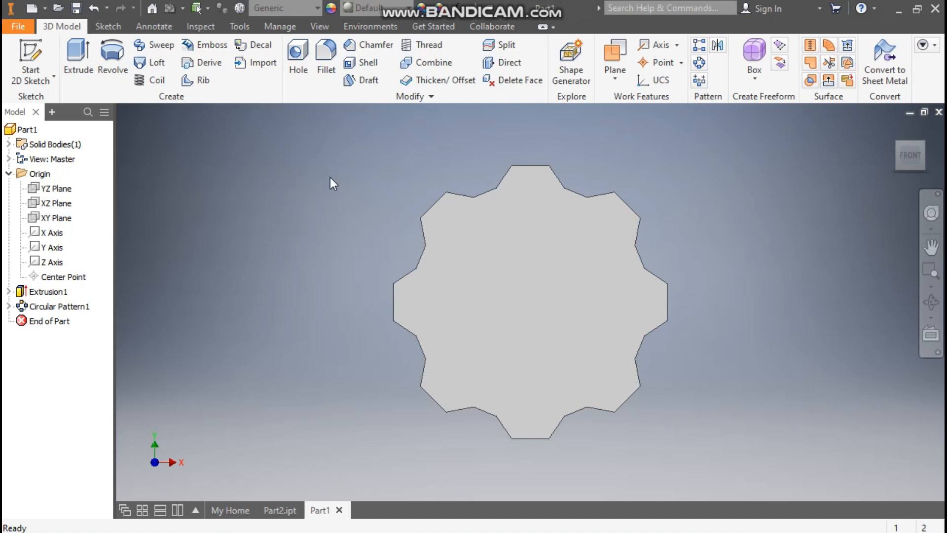
{"action": "left_click", "coordinate": [893, 132]}
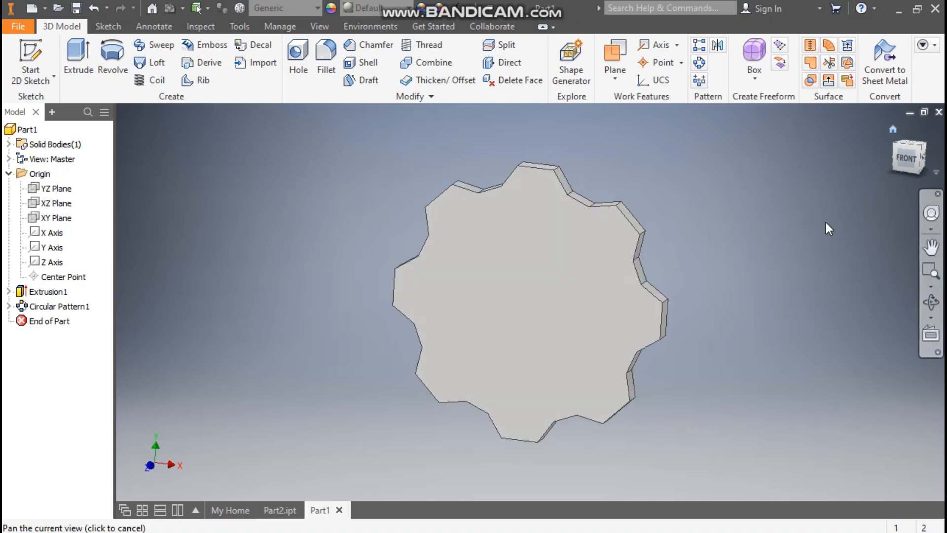
{"action": "left_click", "coordinate": [517, 289]}
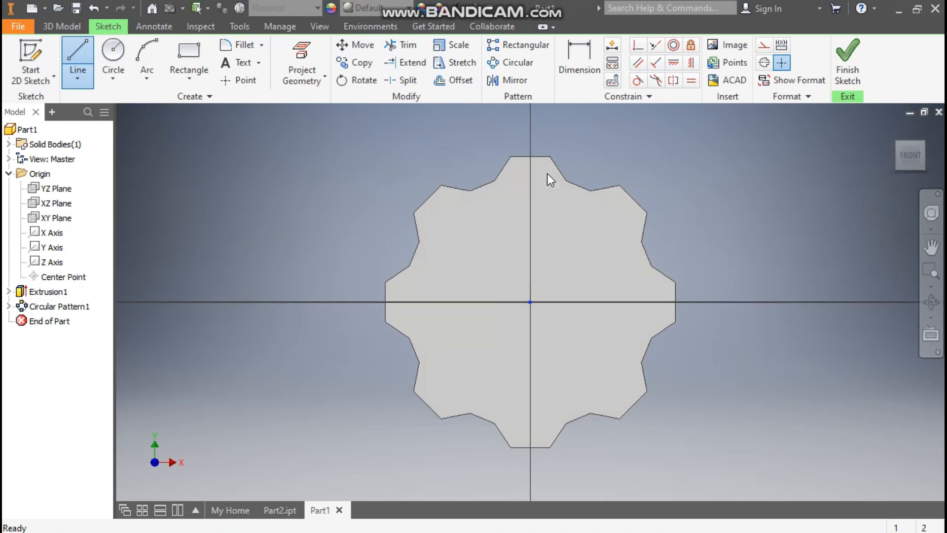
{"action": "left_click", "coordinate": [114, 46]}
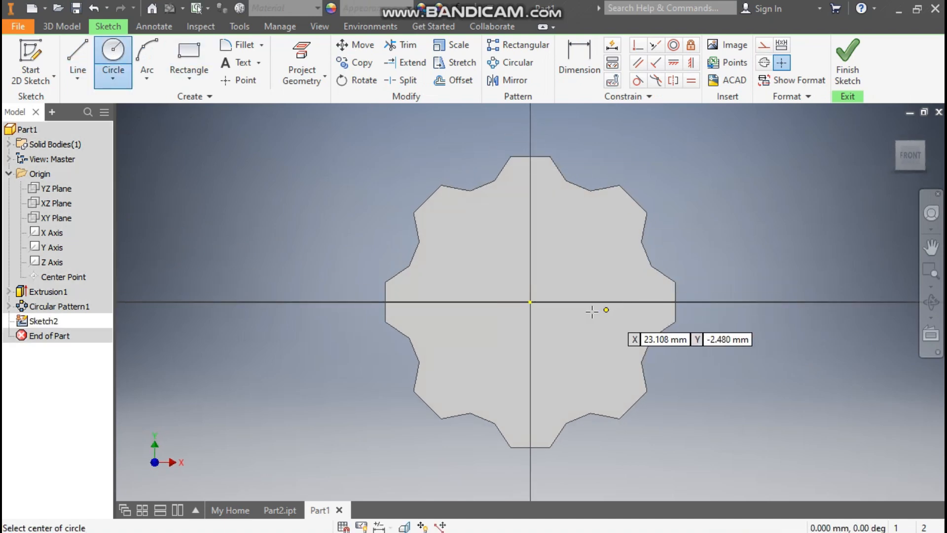
{"action": "left_click", "coordinate": [531, 302]}
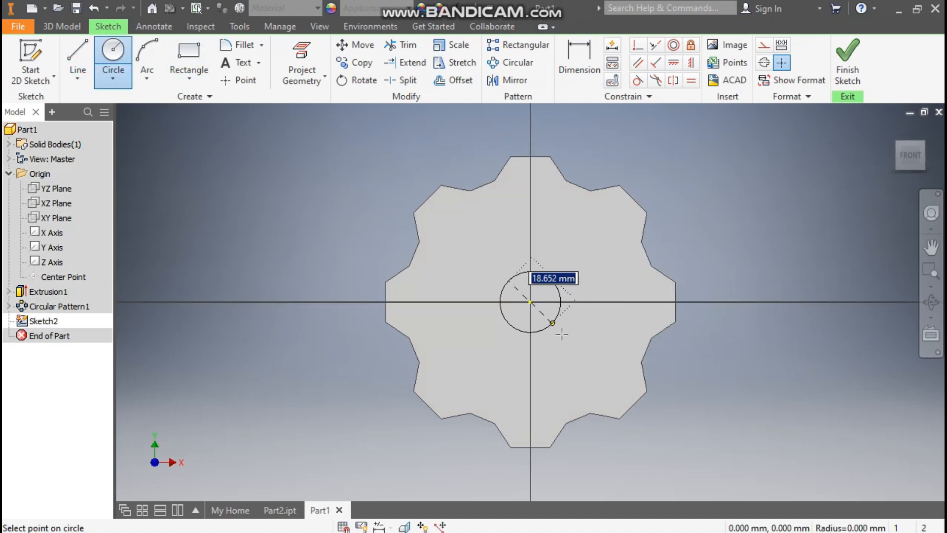
{"action": "type", "text": "60"}
{"action": "key", "text": "Return"}
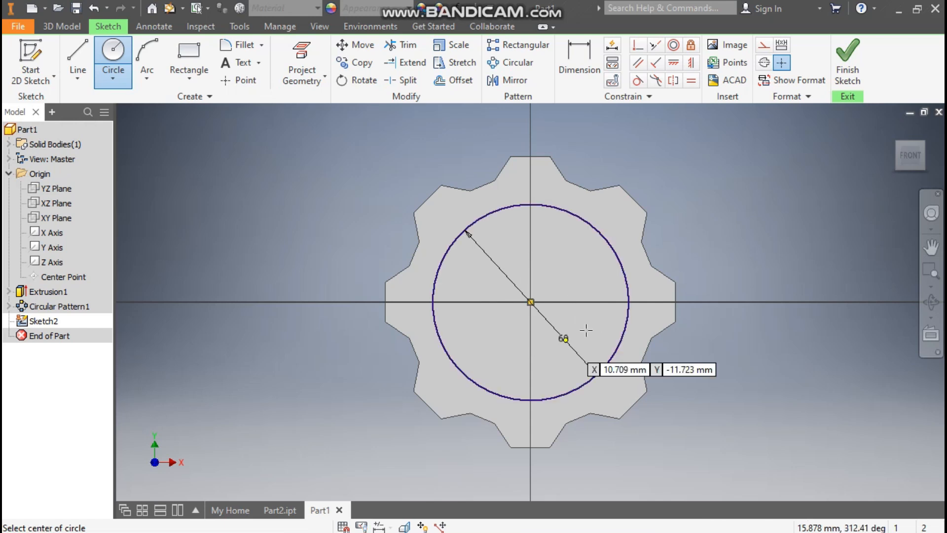
{"action": "left_click", "coordinate": [847, 59]}
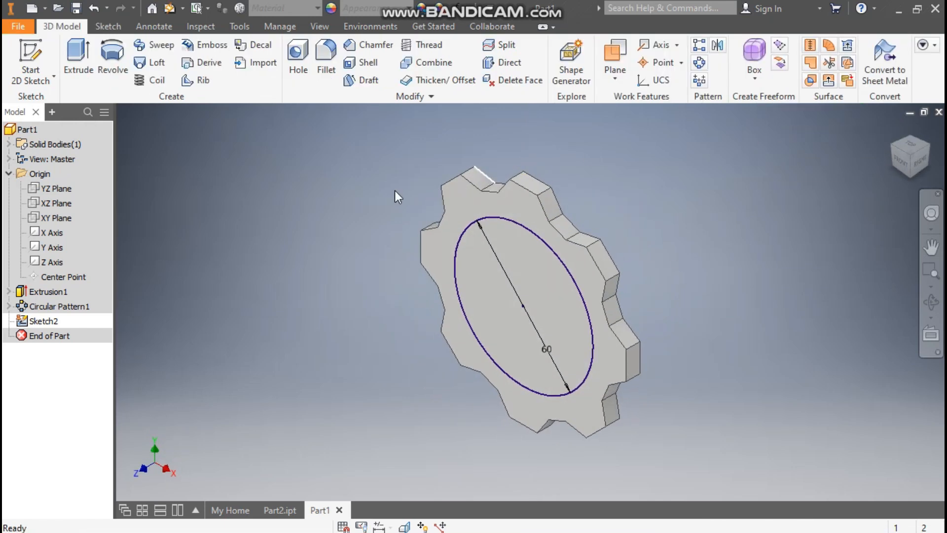
{"action": "left_click", "coordinate": [77, 55]}
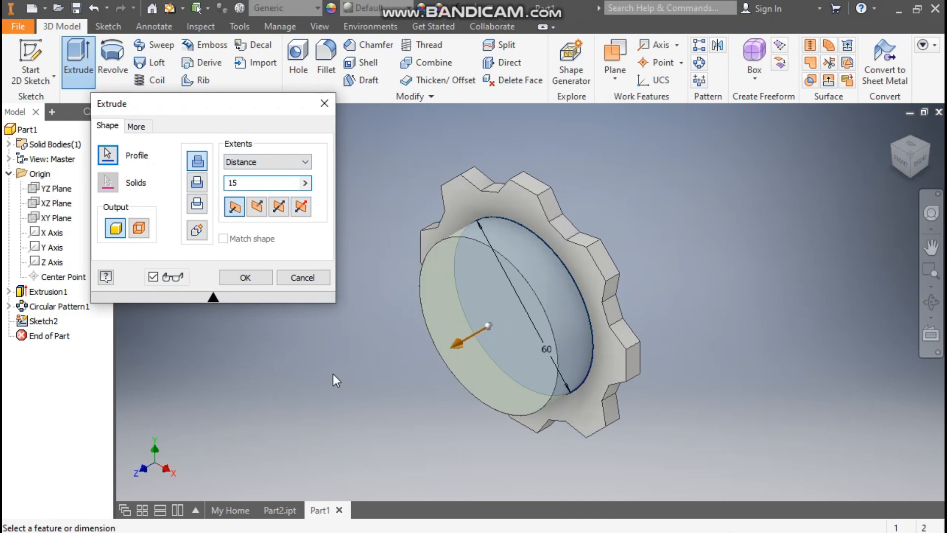
{"action": "left_click", "coordinate": [254, 274]}
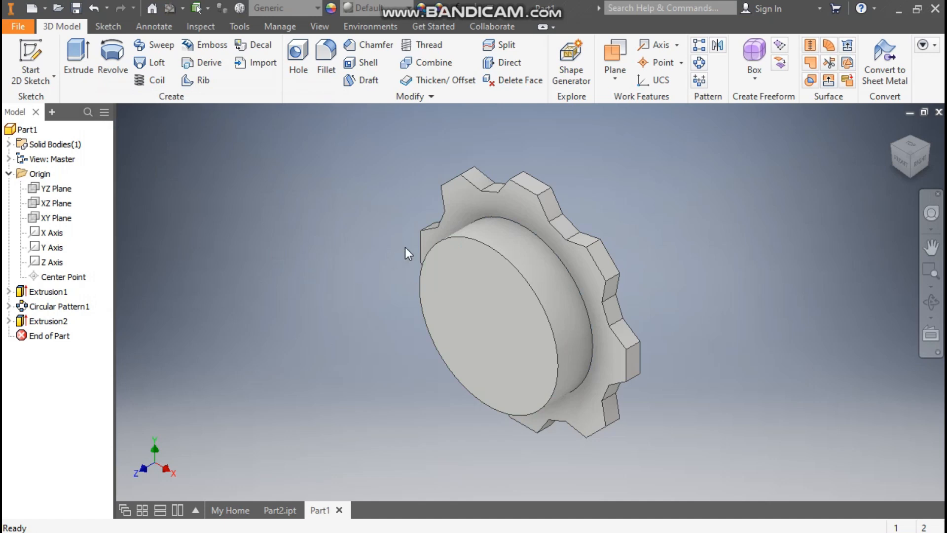
Chamfer the boss's outer front edge by distance and angle, using 10 mm and 25 degrees with its cylindrical side as the reference face
{"action": "left_click", "coordinate": [483, 244]}
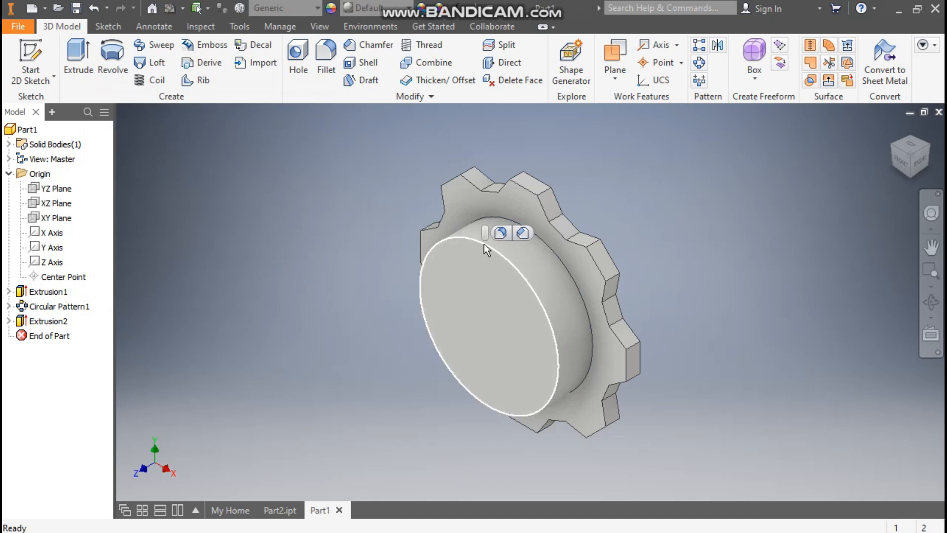
{"action": "left_click", "coordinate": [523, 232]}
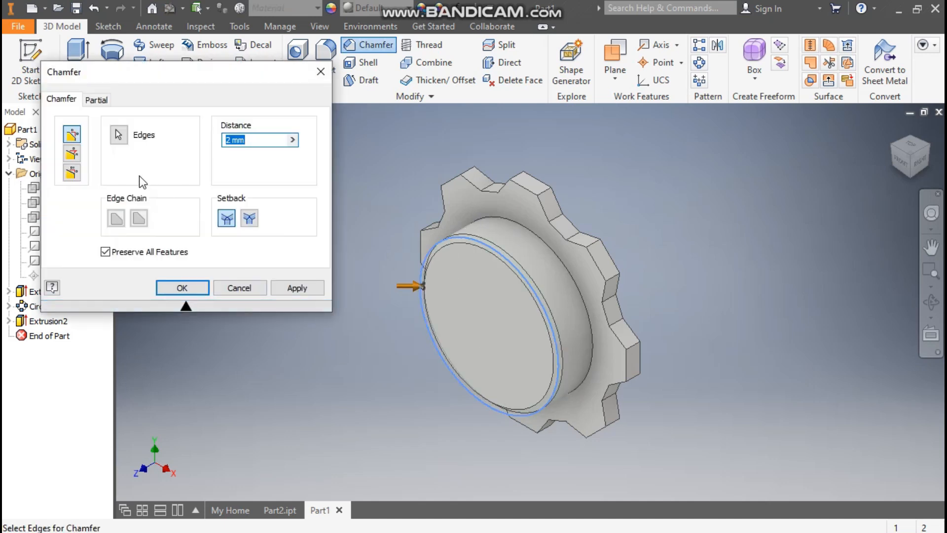
{"action": "left_click", "coordinate": [72, 154]}
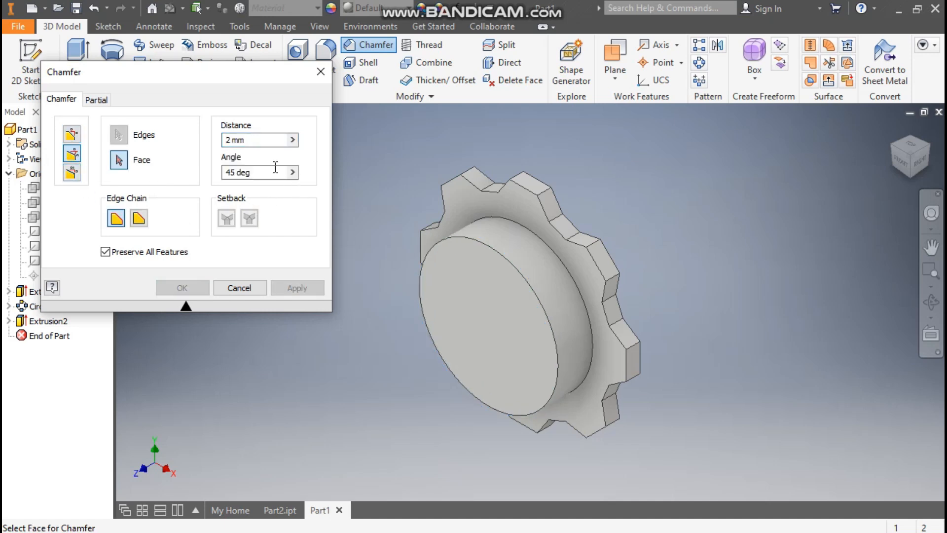
{"action": "left_click_drag", "start_coordinate": [259, 142], "coordinate": [206, 150]}
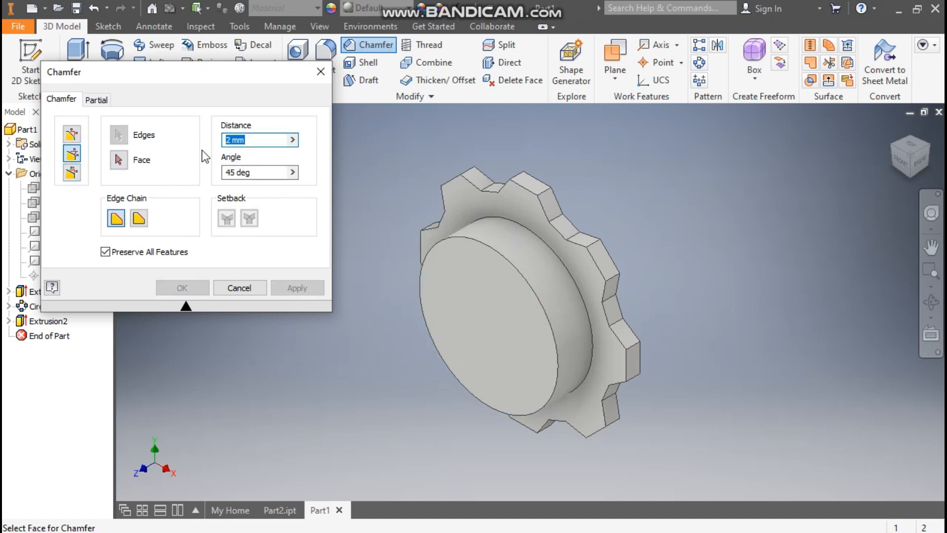
{"action": "type", "text": "10"}
{"action": "left_click_drag", "start_coordinate": [236, 174], "coordinate": [224, 180]}
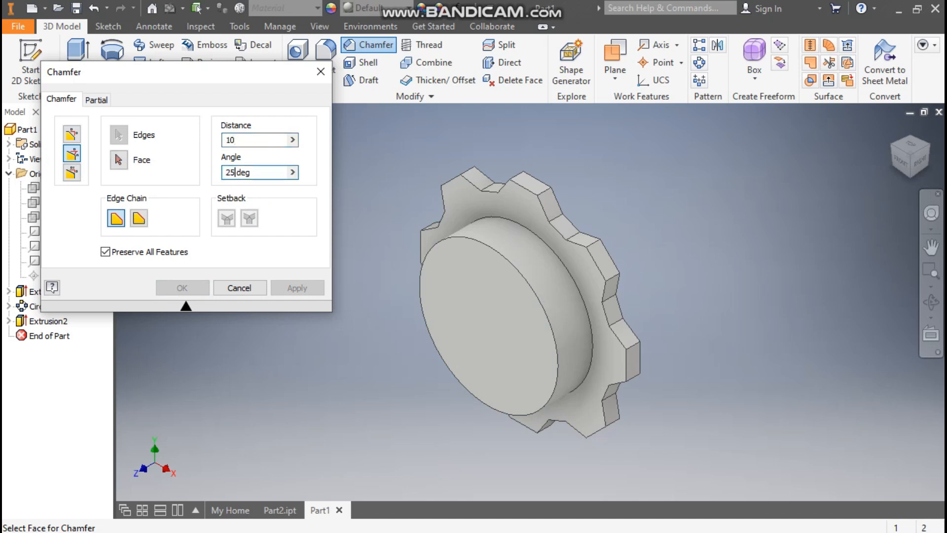
{"action": "left_click", "coordinate": [504, 230]}
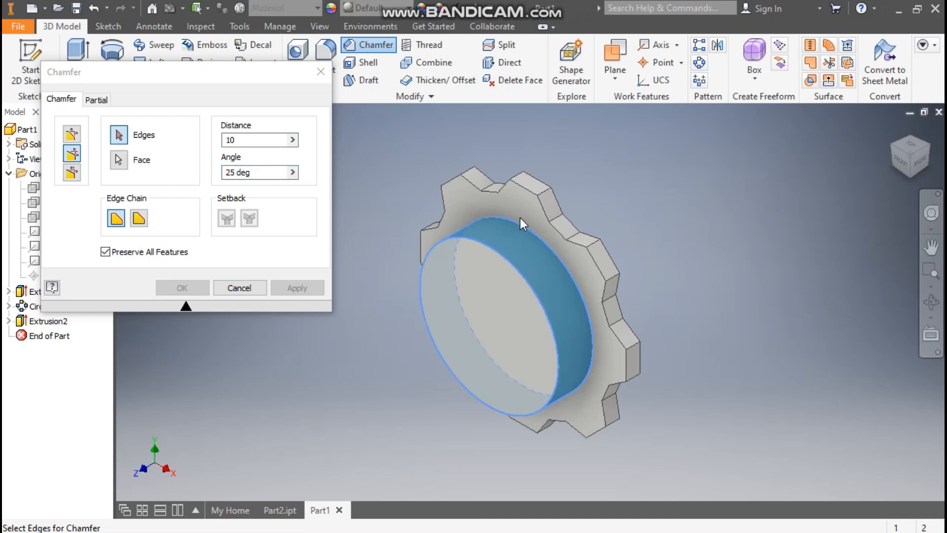
{"action": "left_click", "coordinate": [481, 243]}
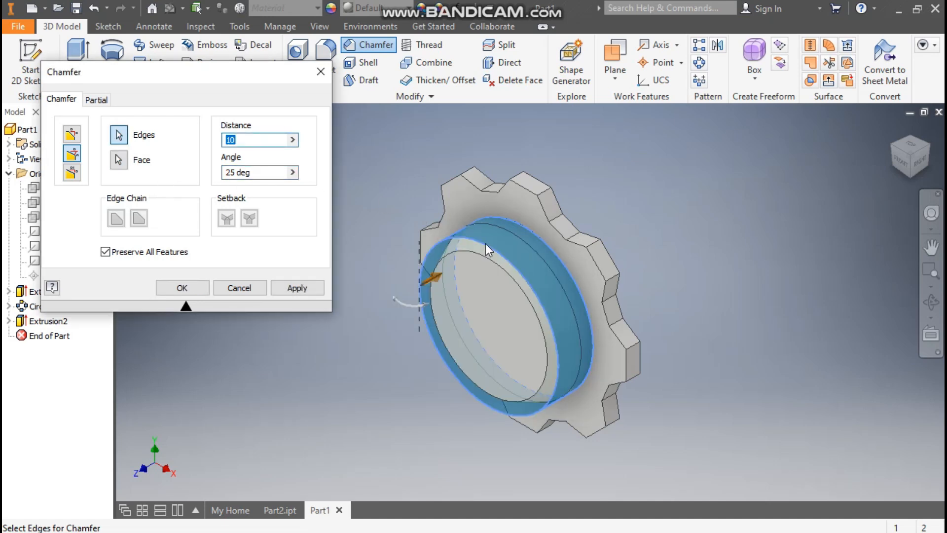
{"action": "left_click", "coordinate": [182, 288]}
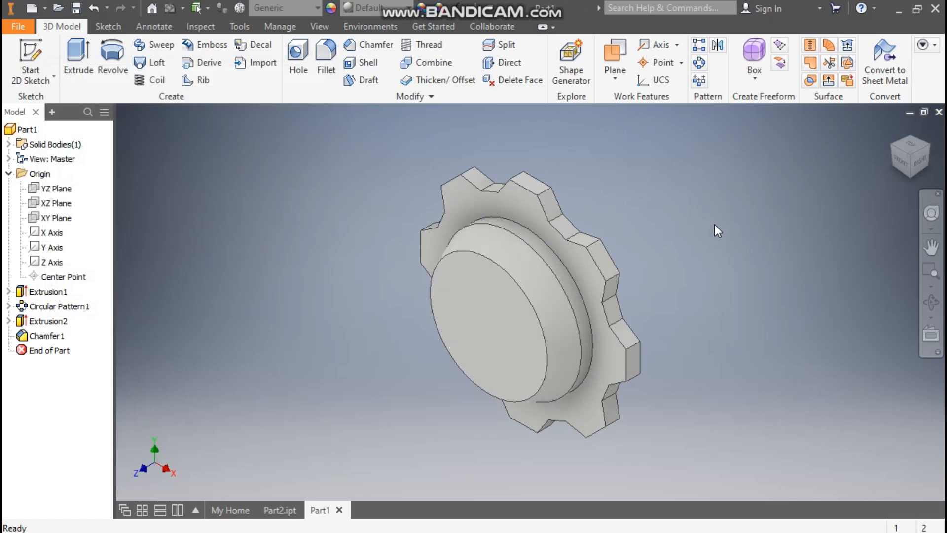
Check the finished hub in Part2.ipt, then sketch a centred 38 mm diameter circle on Part1's front boss face and finish the sketch
{"action": "left_click", "coordinate": [276, 509]}
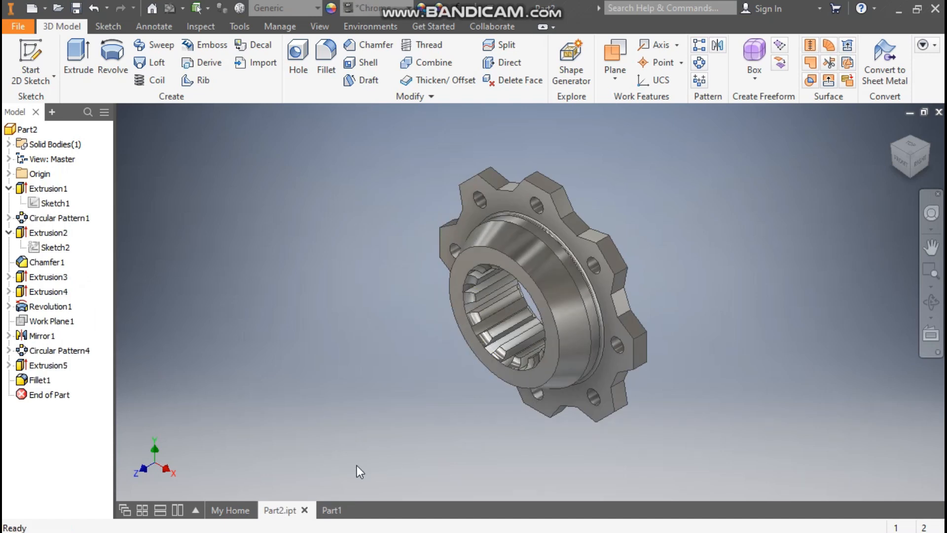
{"action": "left_click", "coordinate": [331, 510]}
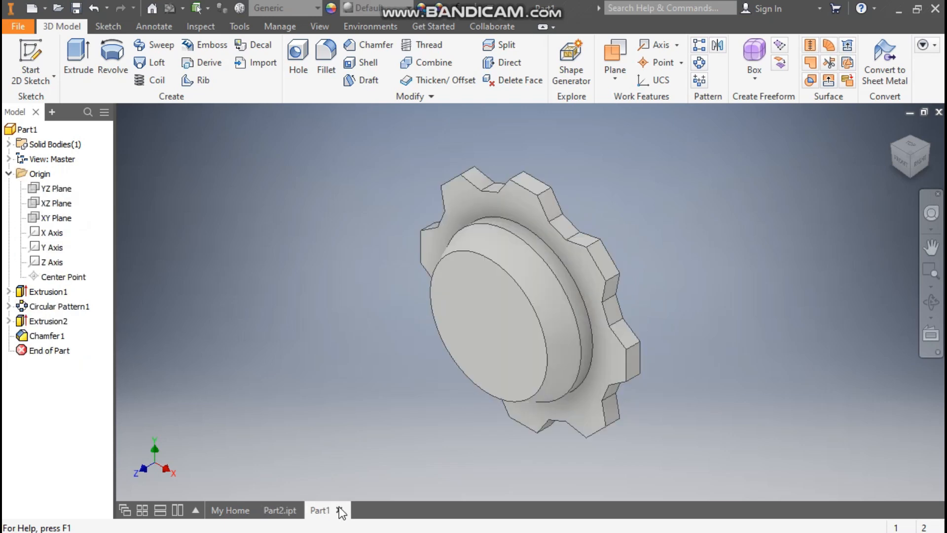
{"action": "left_click", "coordinate": [493, 318]}
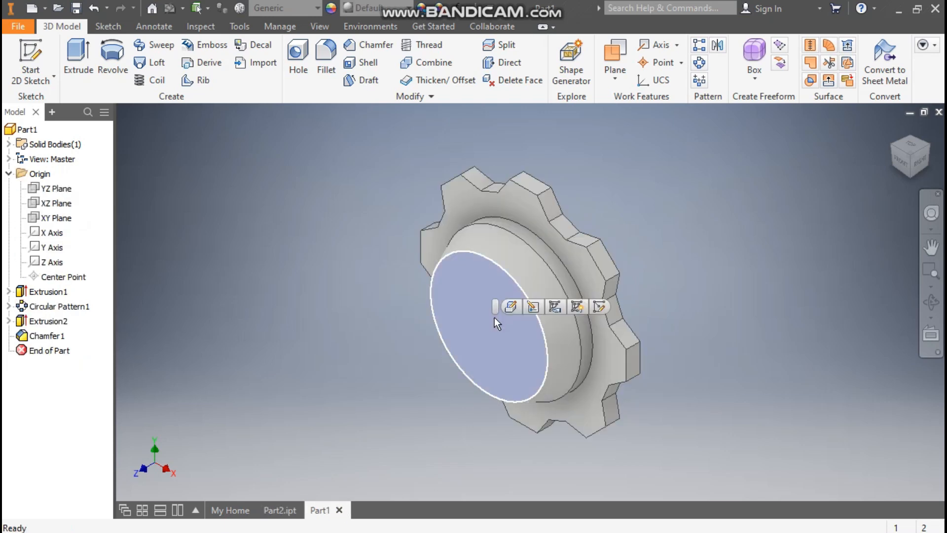
{"action": "left_click", "coordinate": [600, 307]}
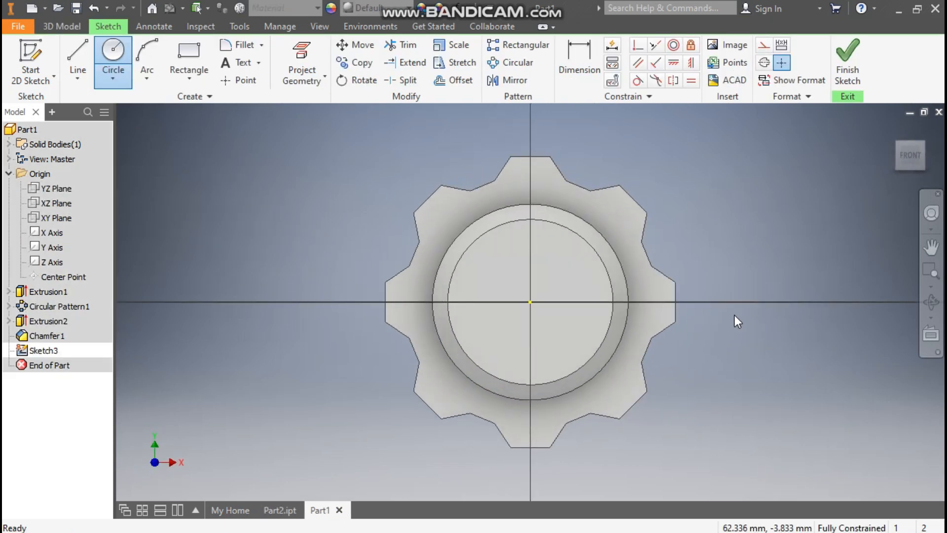
{"action": "left_click", "coordinate": [113, 52]}
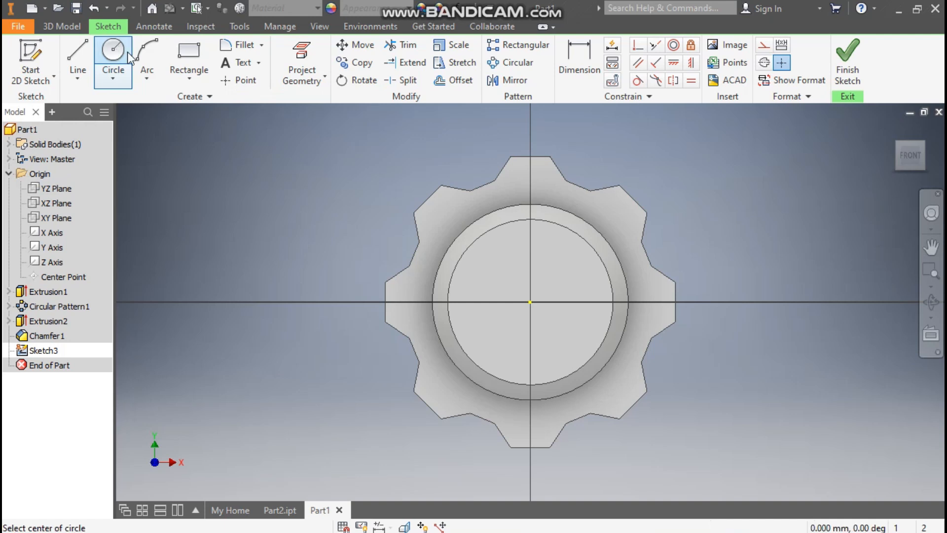
{"action": "left_click", "coordinate": [529, 302]}
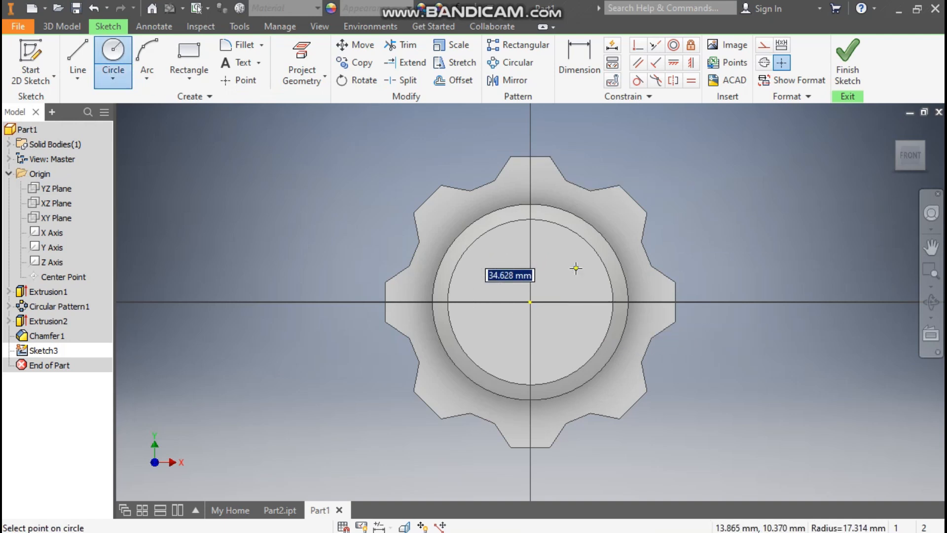
{"action": "left_click", "coordinate": [576, 268]}
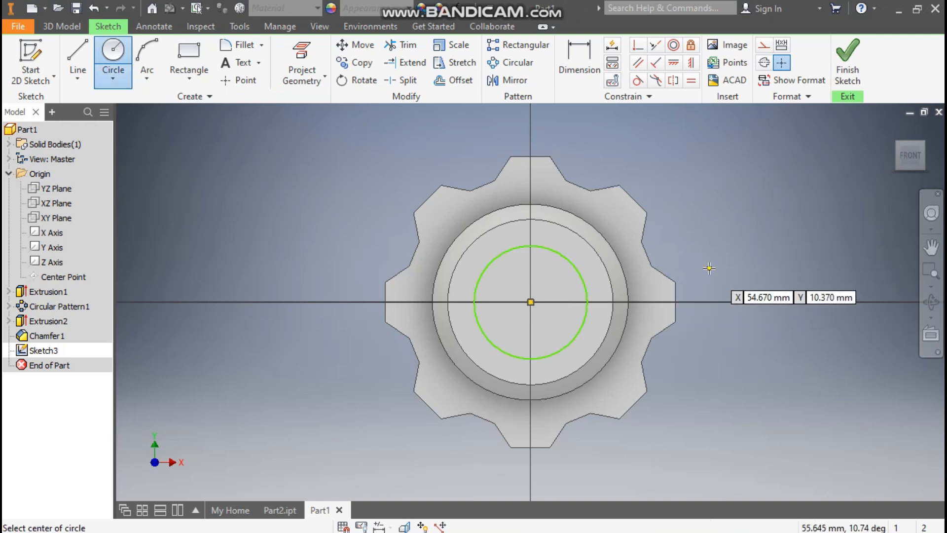
{"action": "left_click", "coordinate": [584, 79]}
{"action": "left_click", "coordinate": [554, 252]}
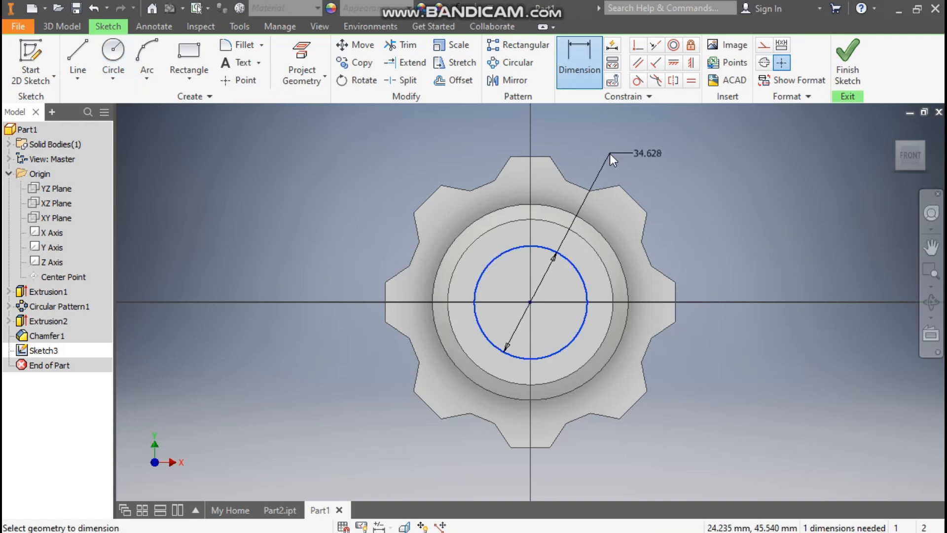
{"action": "left_click", "coordinate": [610, 153]}
{"action": "type", "text": "38"}
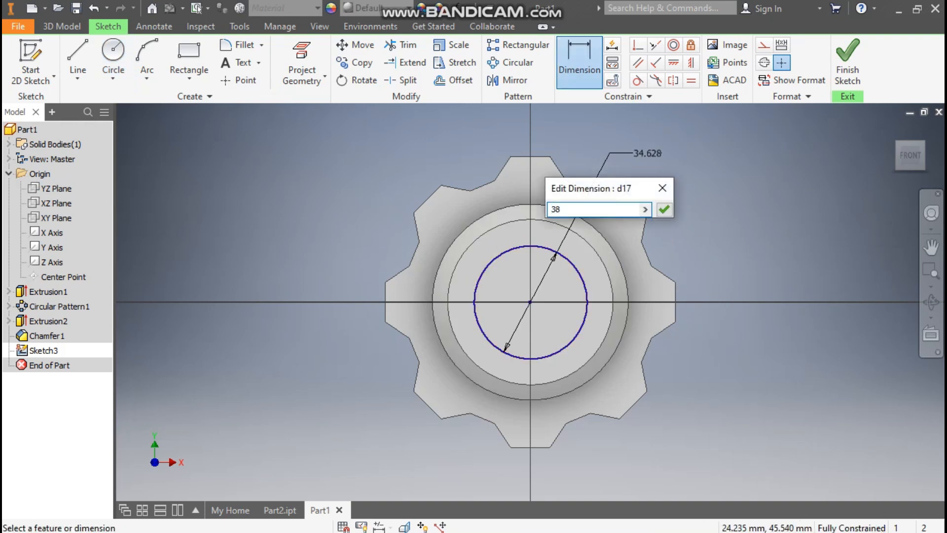
{"action": "key", "text": "Return"}
{"action": "left_click", "coordinate": [847, 62]}
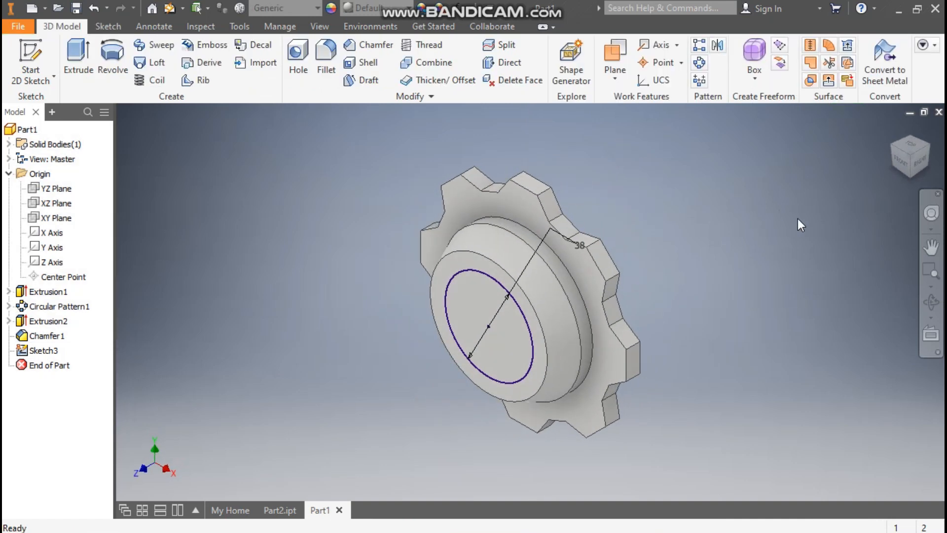
Edit the 60 mm boss extrusion to extend asymmetrically, 15 mm outward and 9 mm in the opposite direction through the toothed disc
{"action": "left_click", "coordinate": [930, 150]}
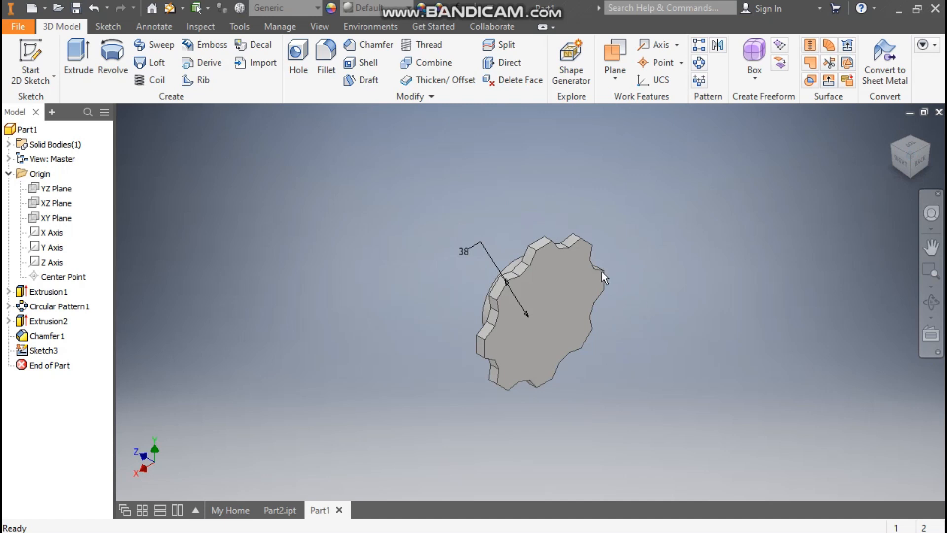
{"action": "double_click", "coordinate": [48, 320]}
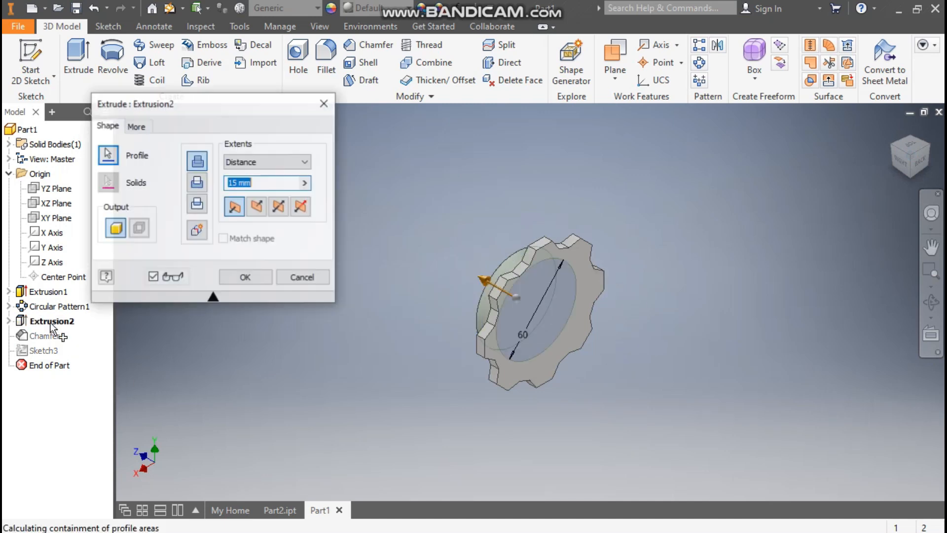
{"action": "left_click", "coordinate": [266, 164]}
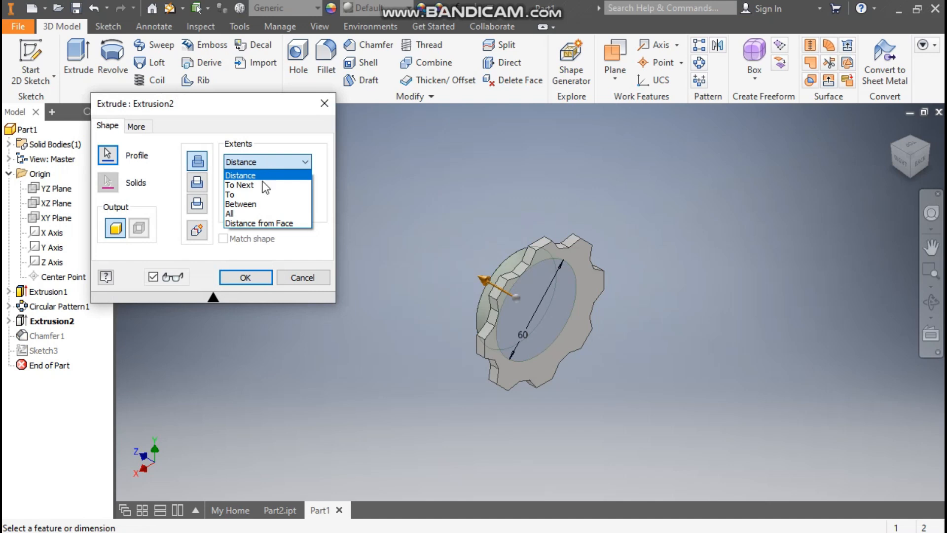
{"action": "left_click", "coordinate": [242, 175]}
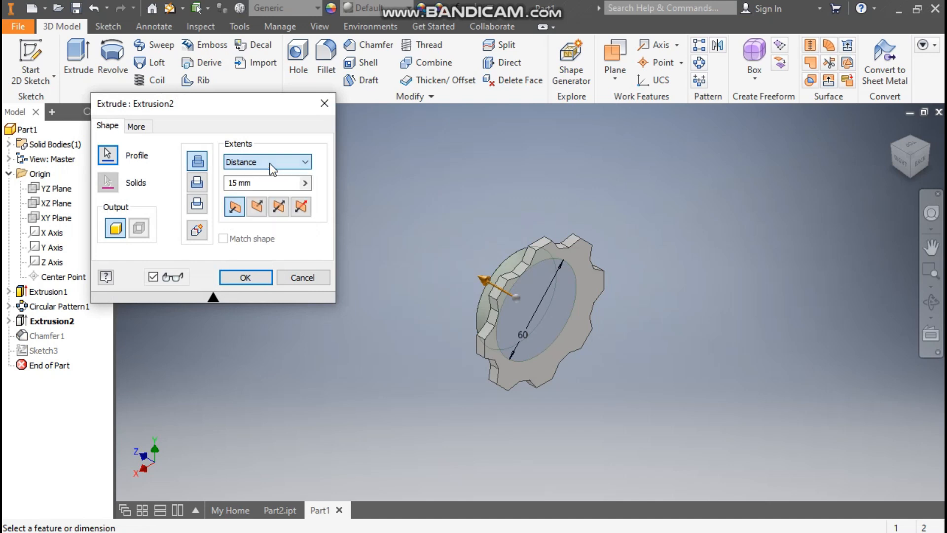
{"action": "left_click", "coordinate": [300, 205]}
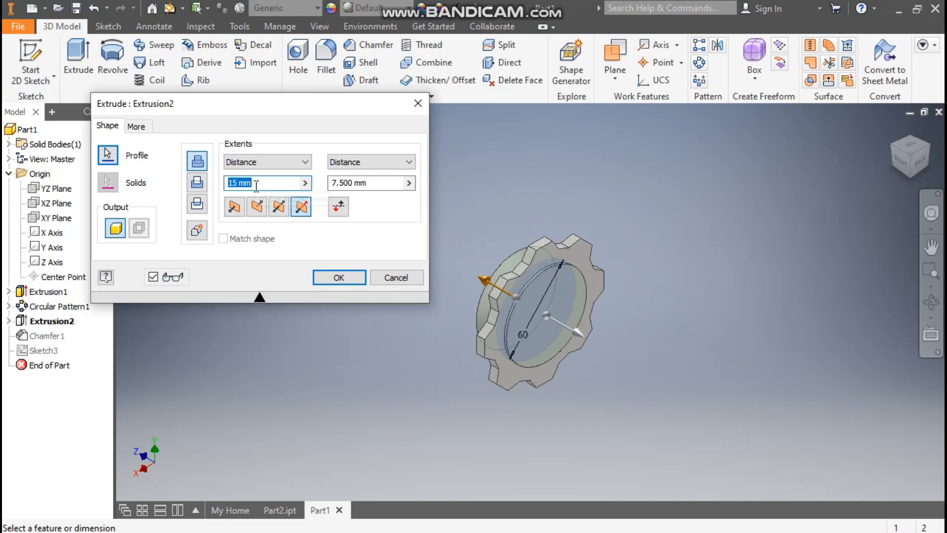
{"action": "scroll", "coordinate": [541, 286], "scroll_direction": "up", "scroll_amount": 3}
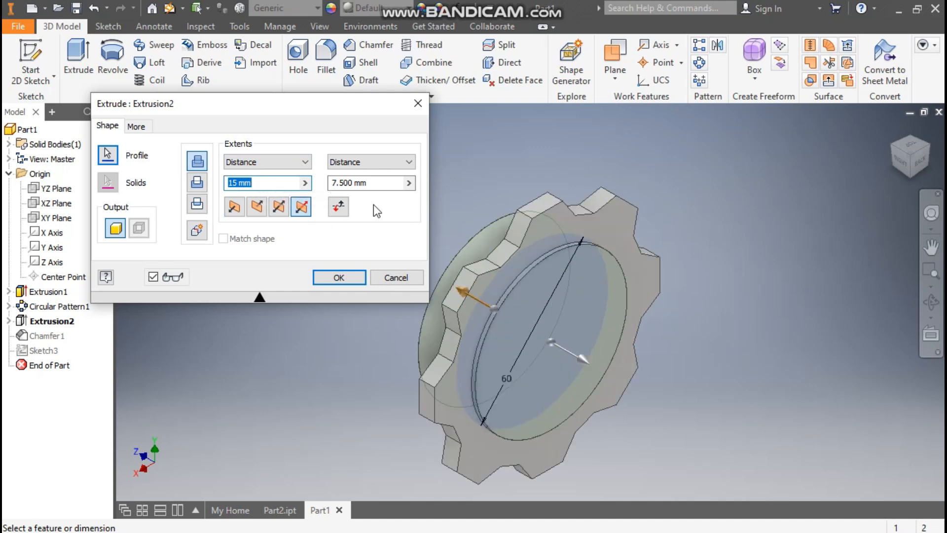
{"action": "left_click", "coordinate": [376, 183]}
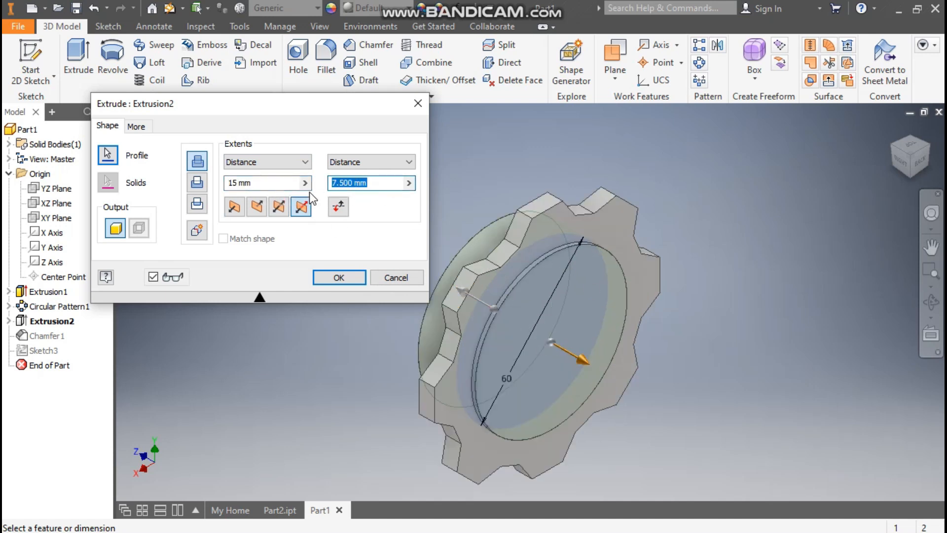
{"action": "type", "text": "9"}
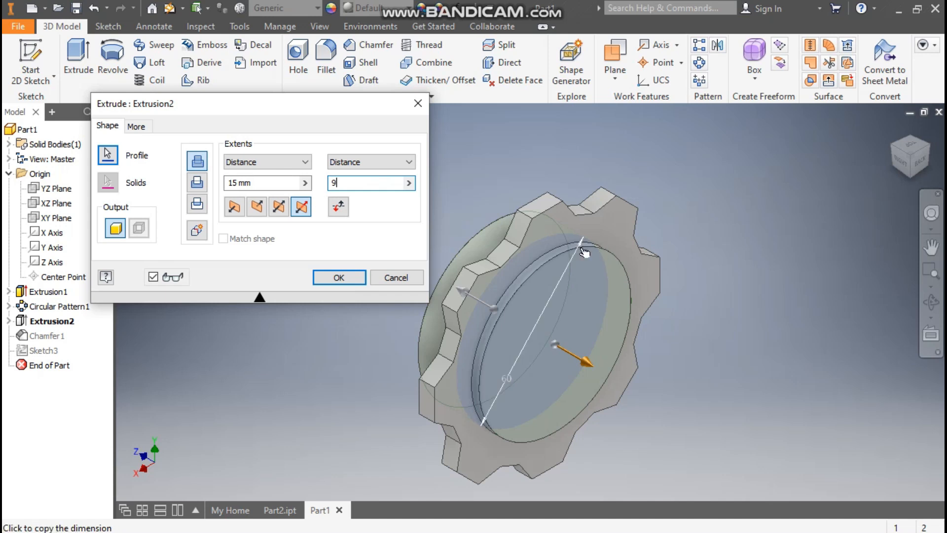
{"action": "left_click", "coordinate": [339, 277]}
Cut the 38 mm circle through the whole hub by extruding it in direction 2 with the All extent
{"action": "left_click", "coordinate": [931, 247]}
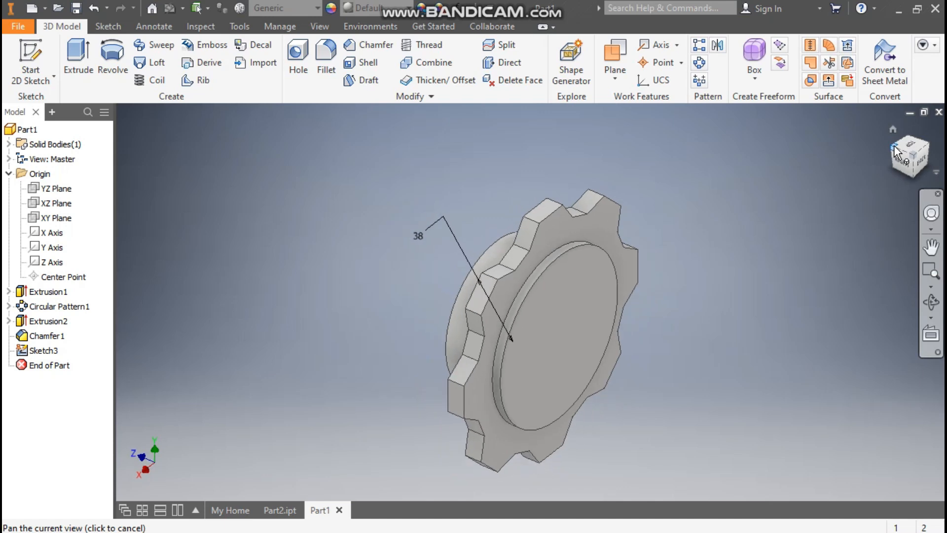
{"action": "left_click", "coordinate": [895, 151]}
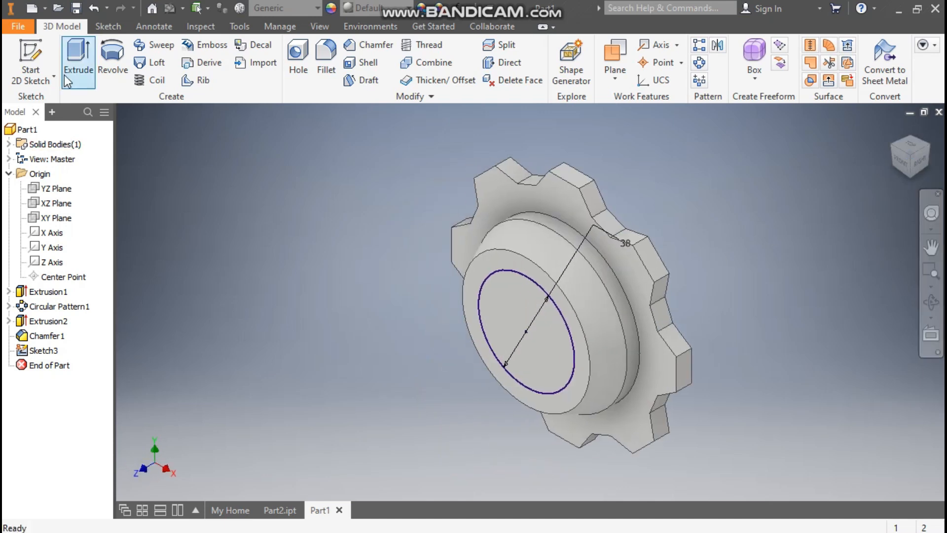
{"action": "left_click", "coordinate": [74, 54]}
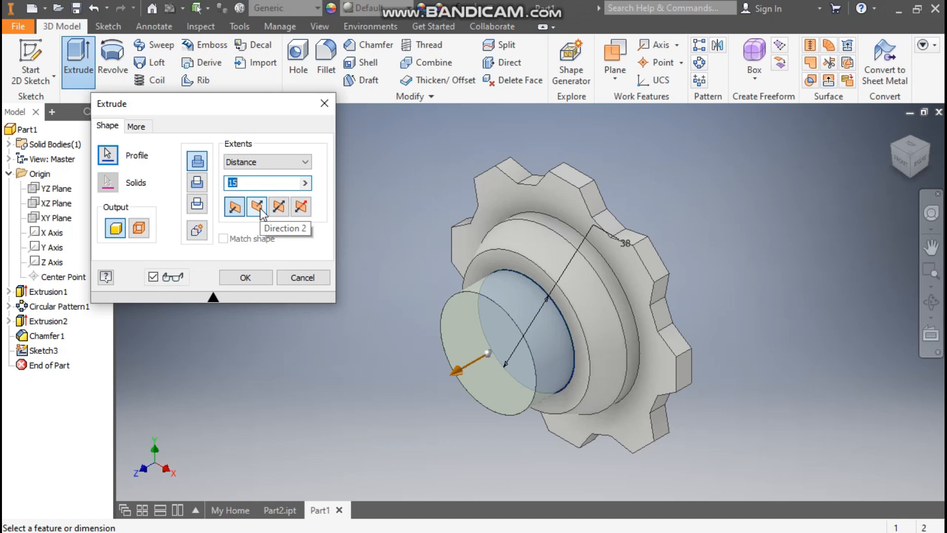
{"action": "left_click", "coordinate": [256, 207]}
{"action": "left_click", "coordinate": [245, 160]}
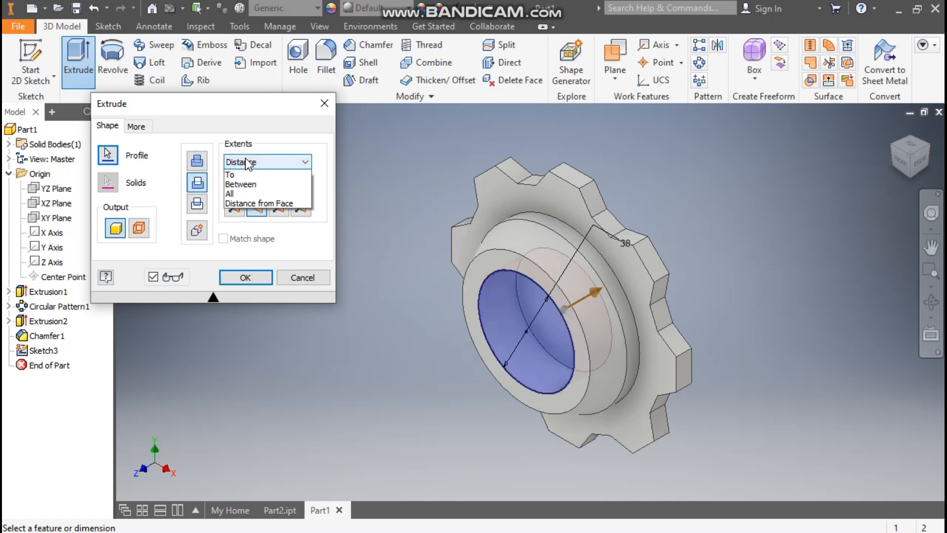
{"action": "left_click", "coordinate": [239, 194]}
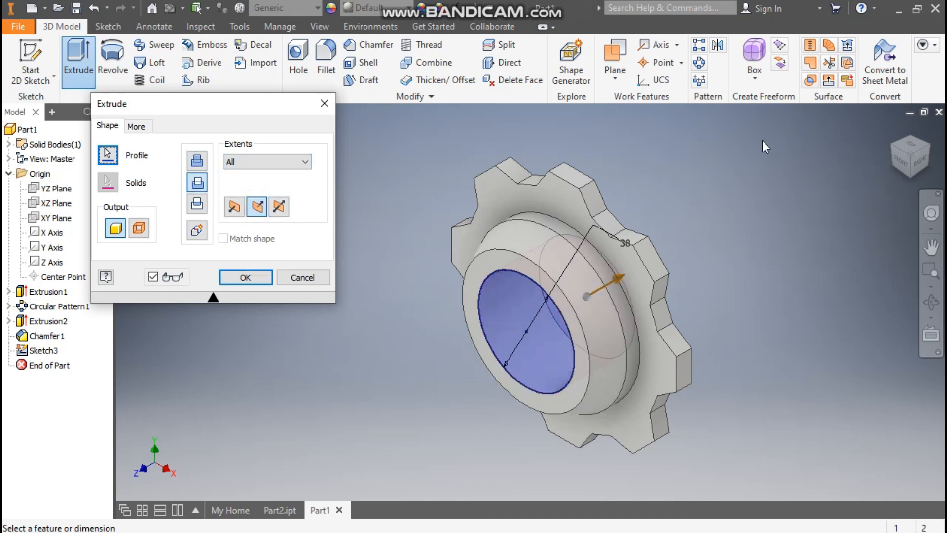
{"action": "middle_click_drag", "start_coordinate": [762, 147], "coordinate": [521, 308], "text": "shift"}
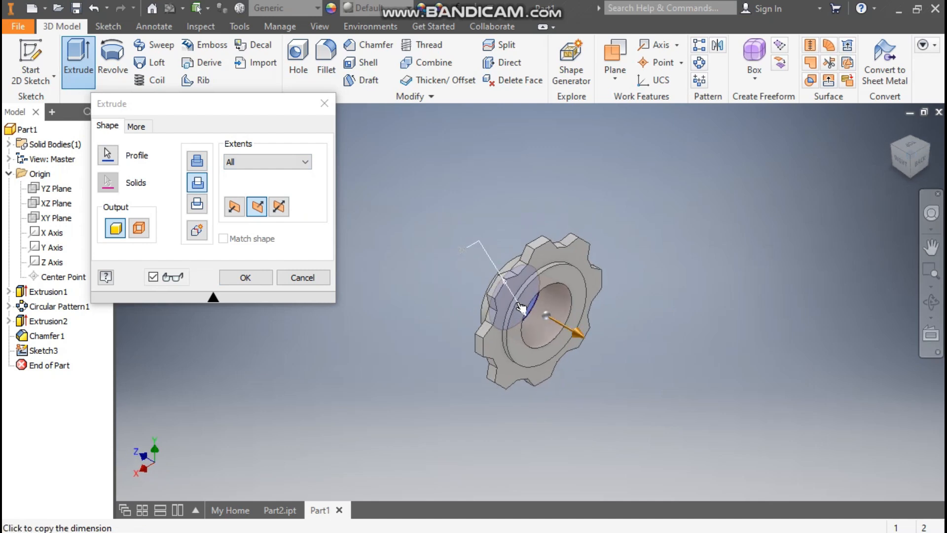
{"action": "scroll", "coordinate": [521, 308], "scroll_direction": "up", "scroll_amount": 3}
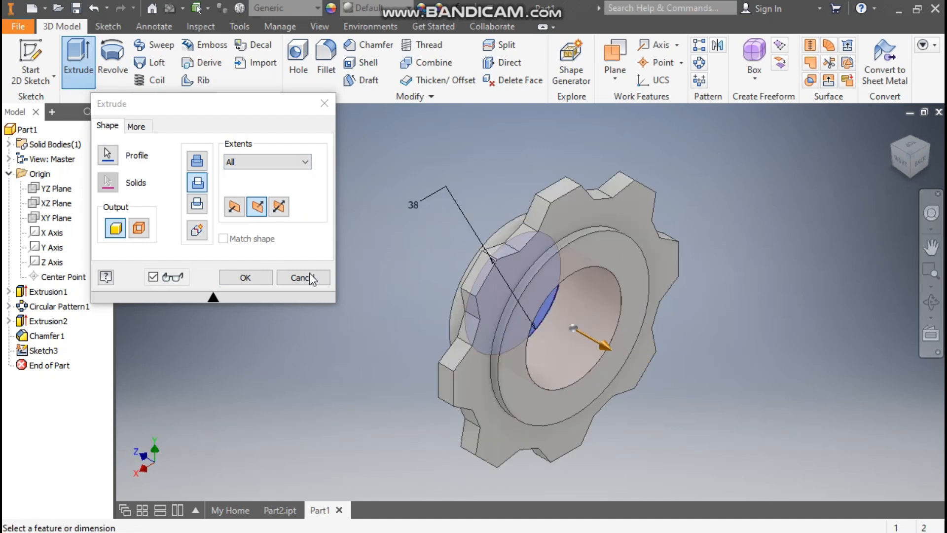
{"action": "left_click", "coordinate": [256, 276]}
Start a sketch on the boss's front ring face and draw a 32 mm diameter circle centred on the origin
{"action": "left_click_drag", "start_coordinate": [890, 148], "coordinate": [915, 147]}
{"action": "scroll", "coordinate": [525, 351], "scroll_direction": "down", "scroll_amount": 3}
{"action": "scroll", "coordinate": [512, 325], "scroll_direction": "up", "scroll_amount": 3}
{"action": "middle_click_drag", "start_coordinate": [512, 325], "coordinate": [527, 362]}
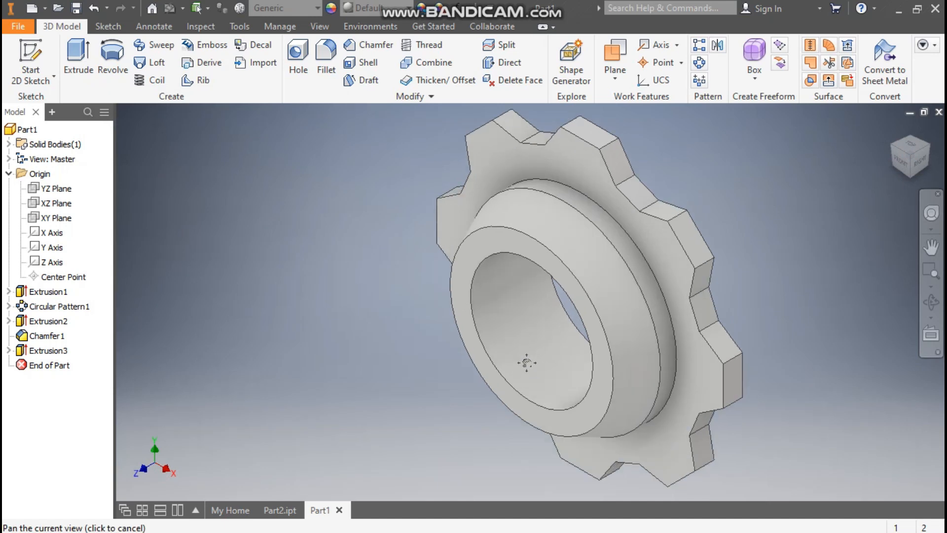
{"action": "left_click", "coordinate": [483, 245]}
{"action": "left_click", "coordinate": [588, 234]}
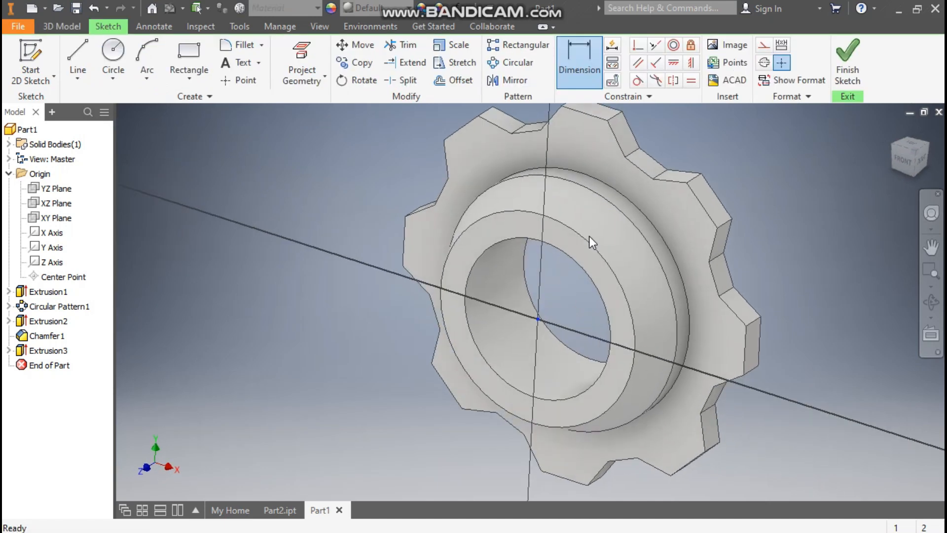
{"action": "left_click", "coordinate": [113, 52]}
{"action": "scroll", "coordinate": [626, 272], "scroll_direction": "up", "scroll_amount": 3}
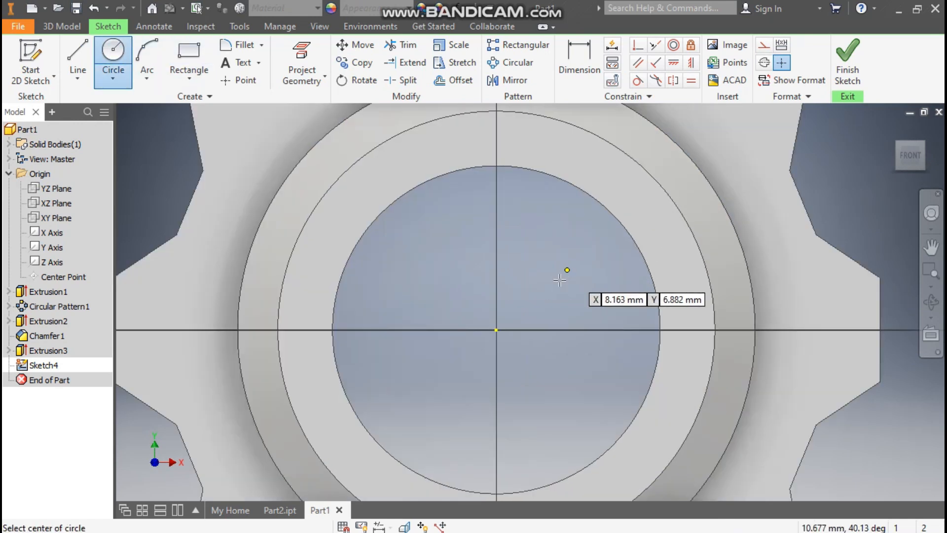
{"action": "left_click", "coordinate": [495, 330]}
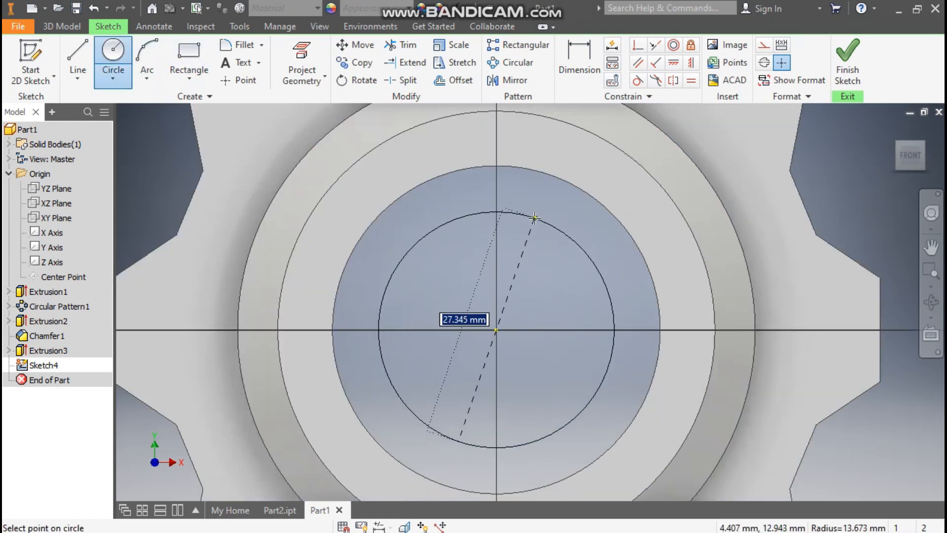
{"action": "type", "text": "32"}
{"action": "key", "text": "Return"}
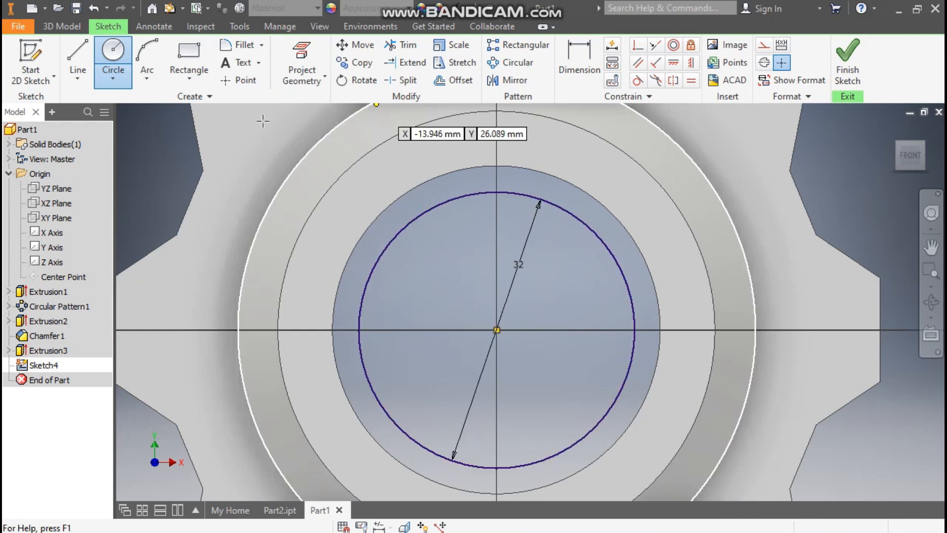
Draw two short slanted lines inward from the bore edge, one on each side of the vertical axis near the top
{"action": "left_click", "coordinate": [73, 51]}
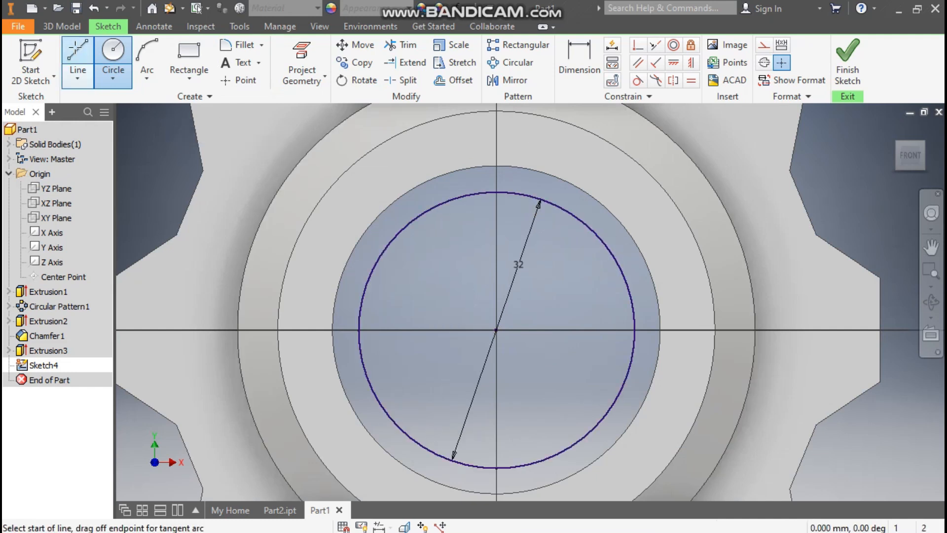
{"action": "left_click", "coordinate": [442, 174]}
{"action": "double_click", "coordinate": [456, 198]}
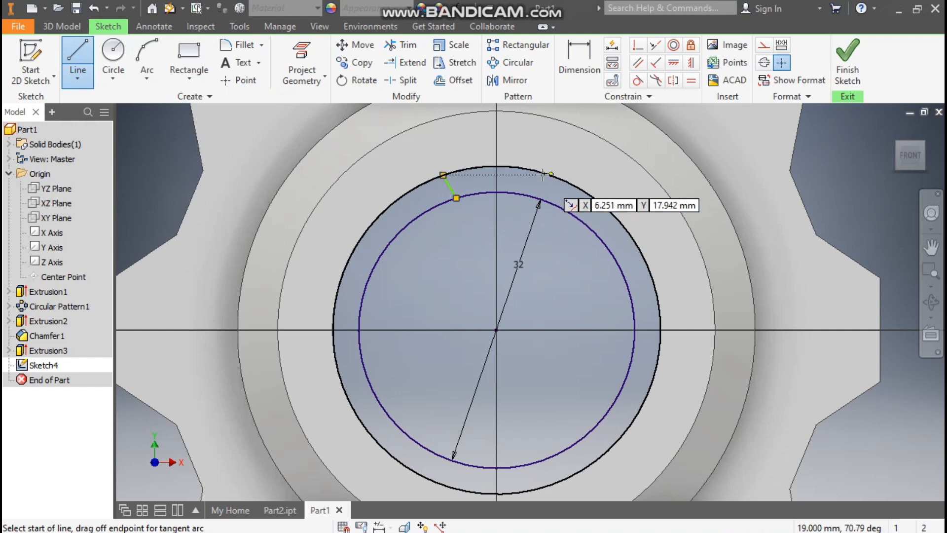
{"action": "left_click", "coordinate": [536, 171]}
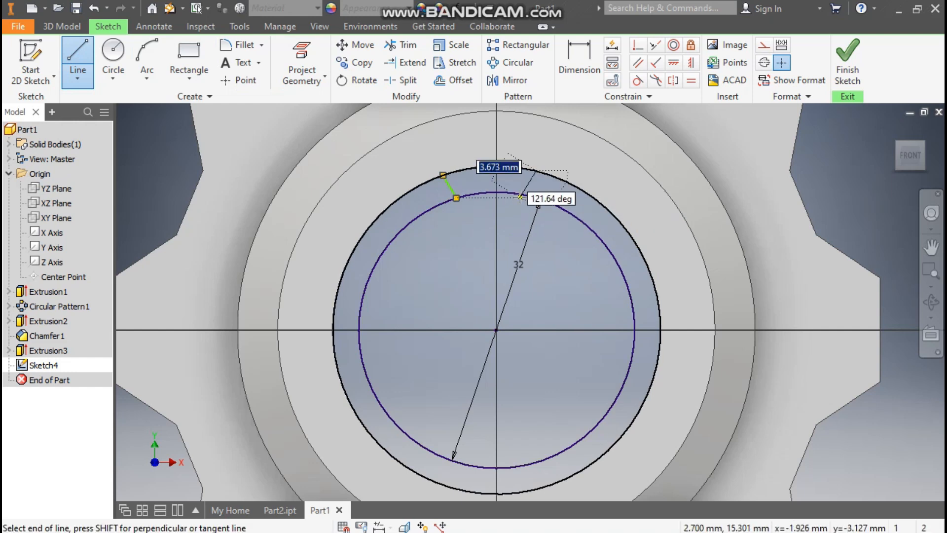
{"action": "left_click", "coordinate": [523, 212]}
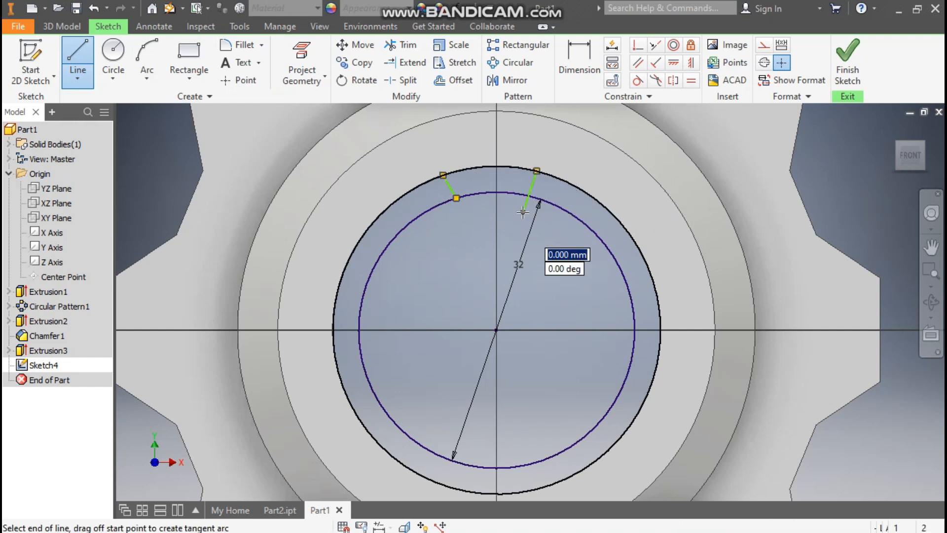
{"action": "key", "text": "Escape"}
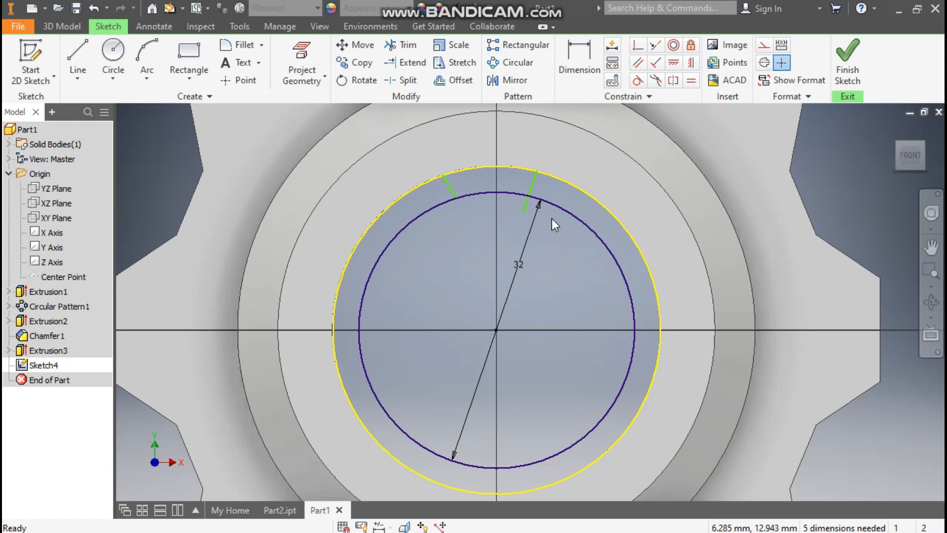
Constrain the right slanted line's inner endpoint to be coincident with the 32 mm circle
{"action": "left_click", "coordinate": [637, 45]}
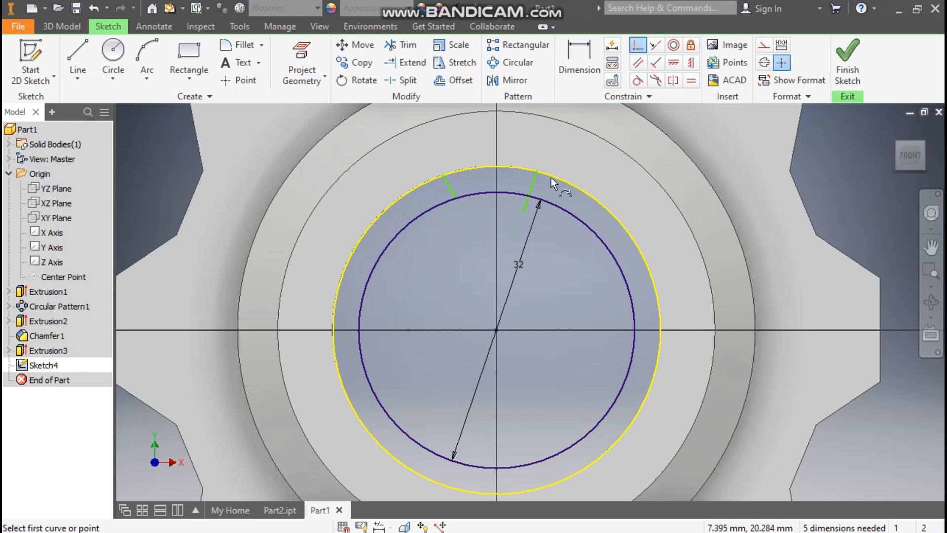
{"action": "left_click", "coordinate": [523, 212]}
{"action": "left_click", "coordinate": [535, 198]}
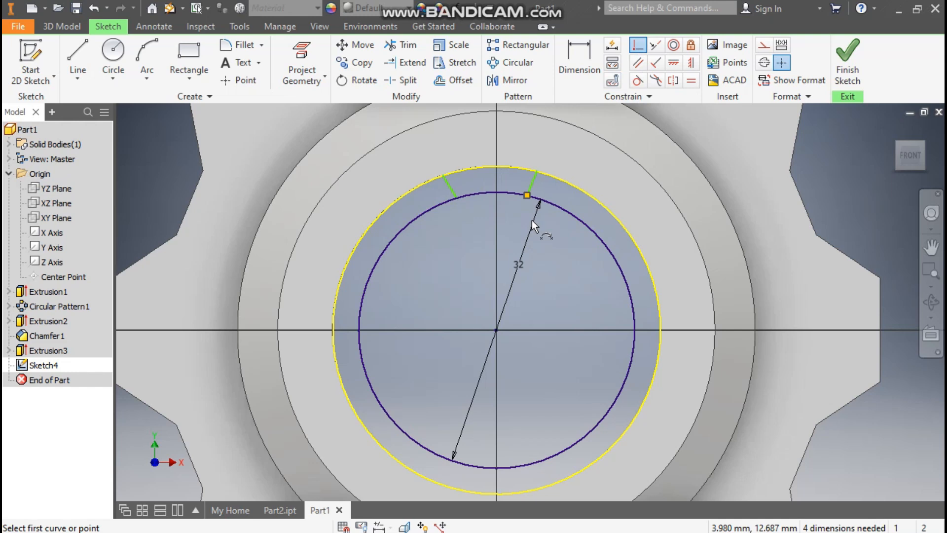
Draw a vertical line from the sketch centre up to the top of the bore edge
{"action": "left_click", "coordinate": [78, 47]}
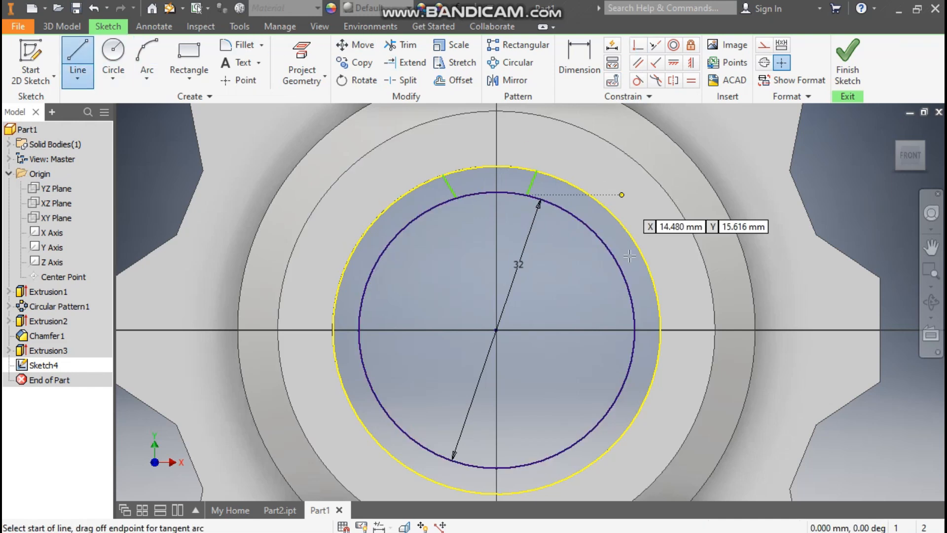
{"action": "left_click", "coordinate": [496, 328]}
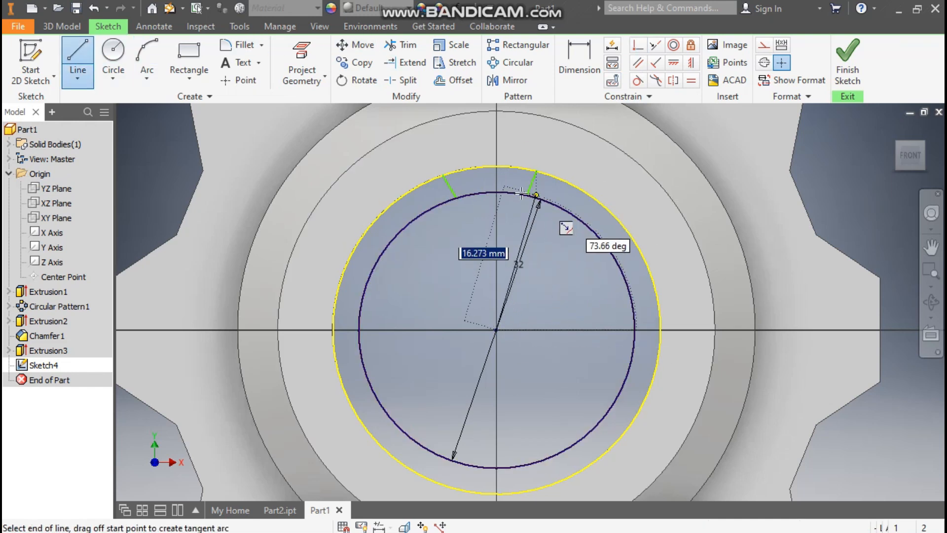
{"action": "left_click", "coordinate": [497, 166]}
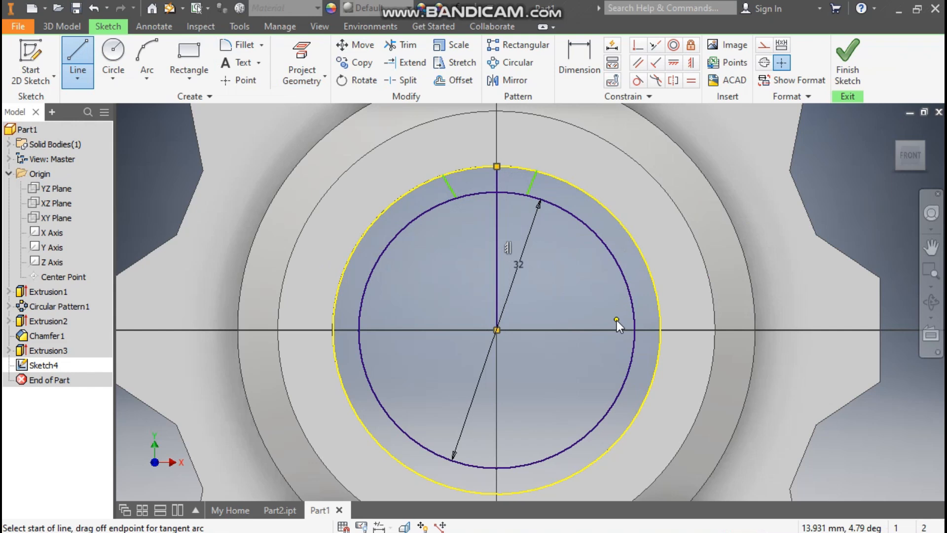
{"action": "key", "text": "Escape"}
Convert the projected bore circle and the vertical centre line to construction geometry
{"action": "left_click", "coordinate": [605, 209]}
{"action": "left_click", "coordinate": [764, 45]}
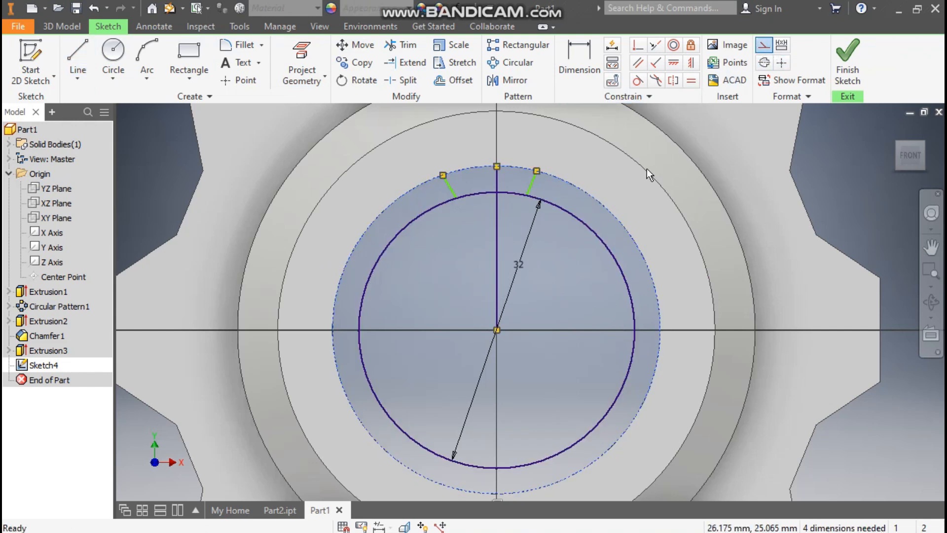
{"action": "left_click", "coordinate": [498, 224]}
{"action": "left_click", "coordinate": [763, 45]}
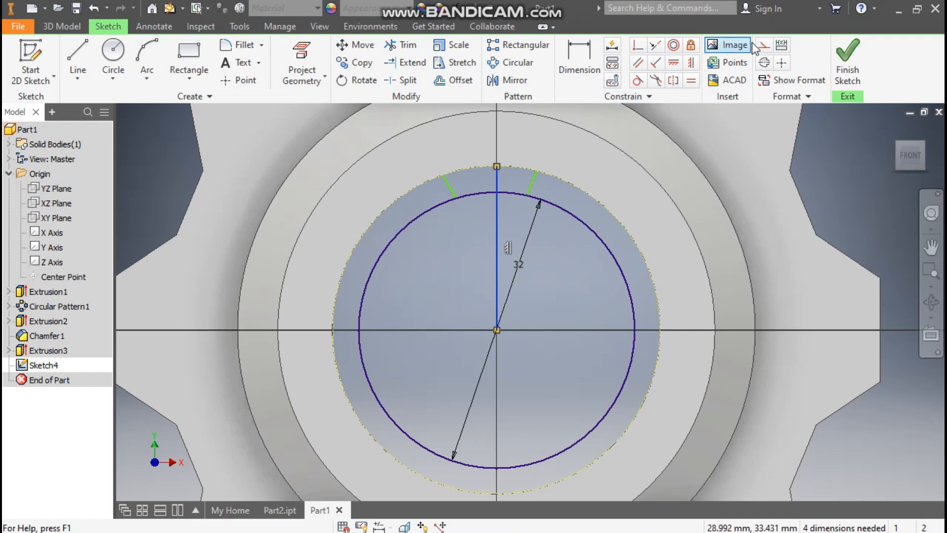
Dimension the left slanted line's inner endpoint at 1.5 mm from the vertical centre line
{"action": "left_click", "coordinate": [572, 61]}
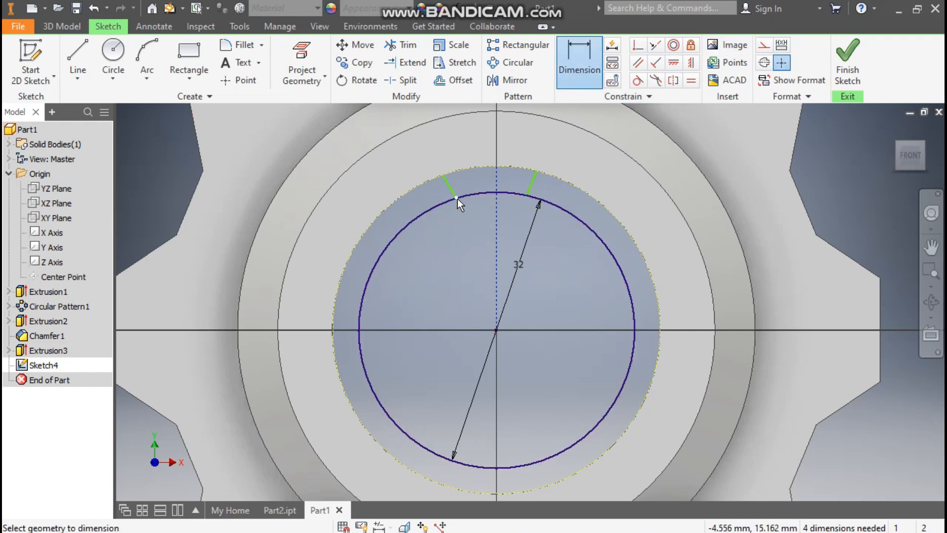
{"action": "left_click", "coordinate": [494, 213]}
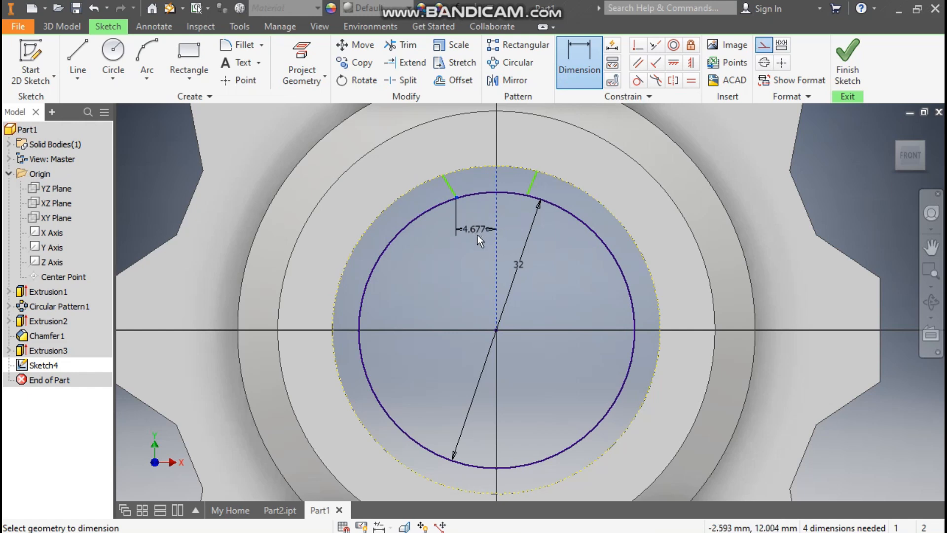
{"action": "left_click", "coordinate": [477, 235]}
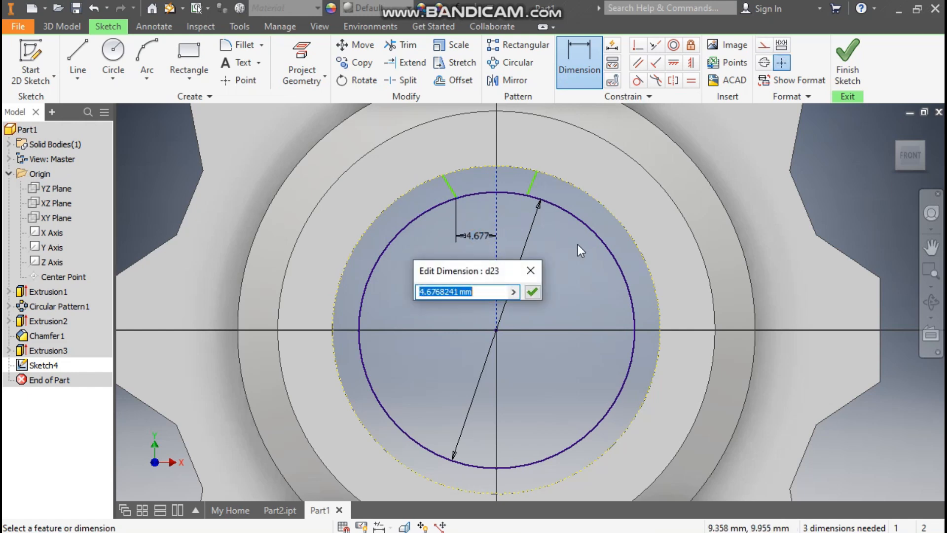
{"action": "type", "text": "1.5"}
{"action": "key", "text": "Return"}
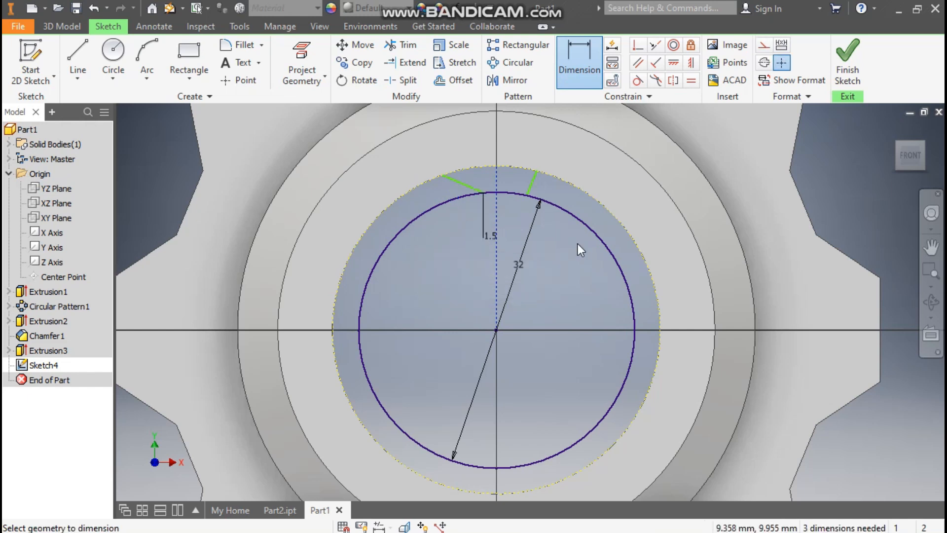
Dimension the distance between the inner endpoints of the two slanted lines at 3 mm
{"action": "left_click", "coordinate": [527, 195]}
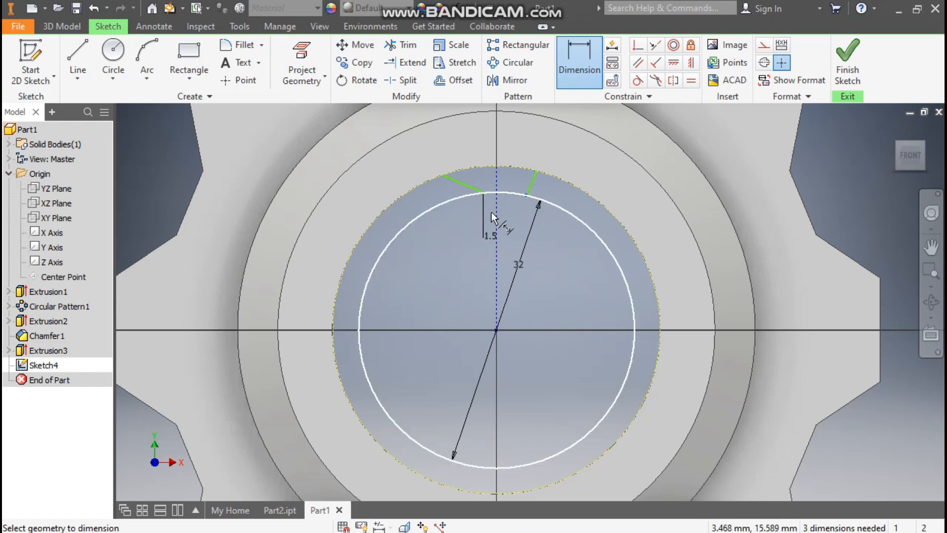
{"action": "left_click", "coordinate": [484, 193]}
{"action": "left_click", "coordinate": [506, 217]}
{"action": "type", "text": "3"}
{"action": "key", "text": "Return"}
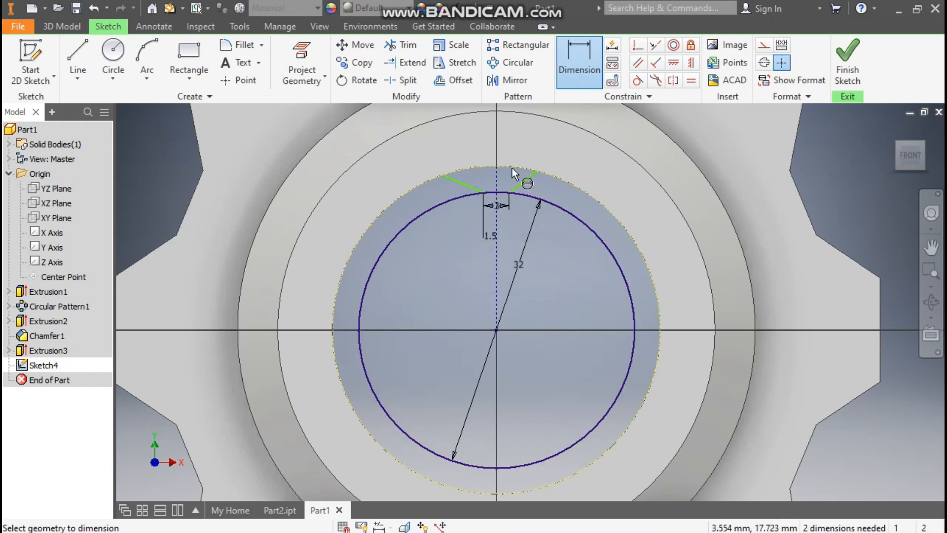
Try to set the angle between the two slanted lines to 32 degrees
{"action": "left_click", "coordinate": [451, 179]}
{"action": "left_click", "coordinate": [523, 180]}
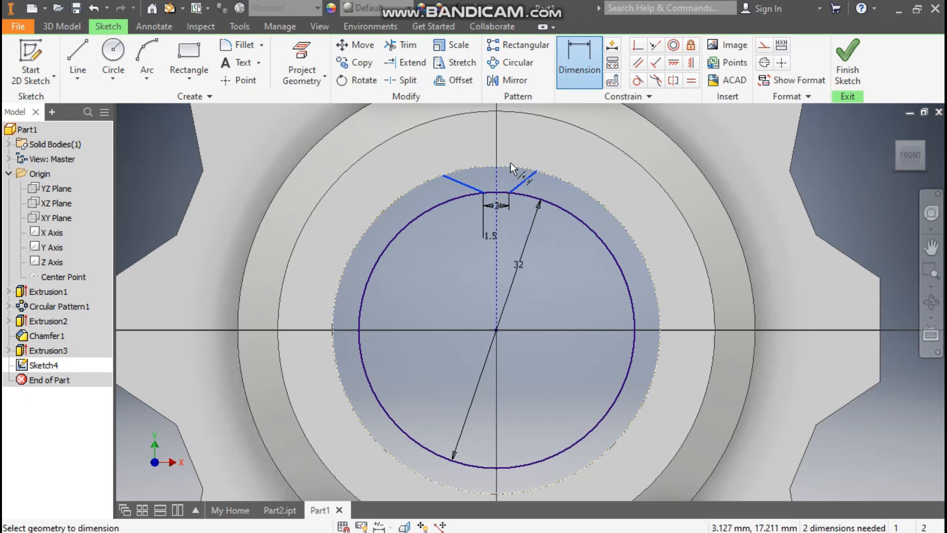
{"action": "left_click", "coordinate": [513, 143]}
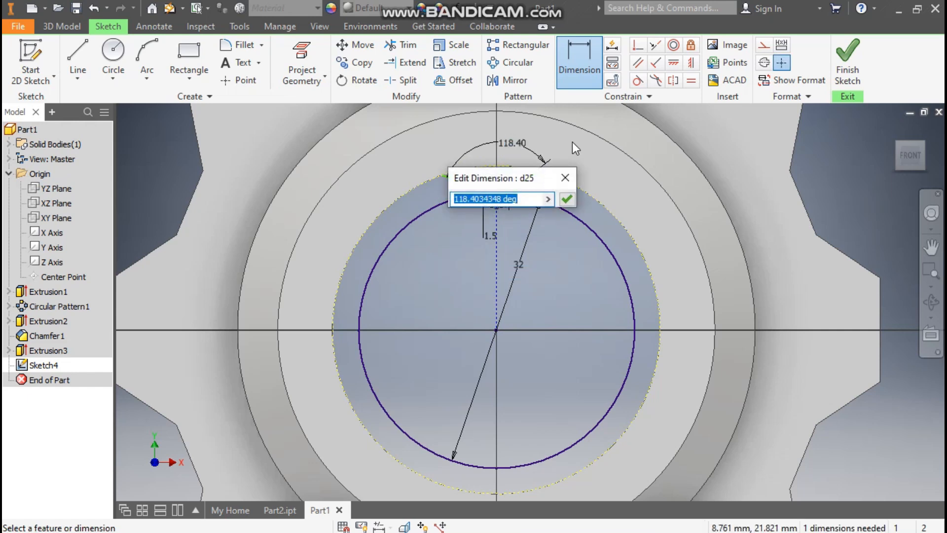
{"action": "type", "text": "32"}
{"action": "key", "text": "Return"}
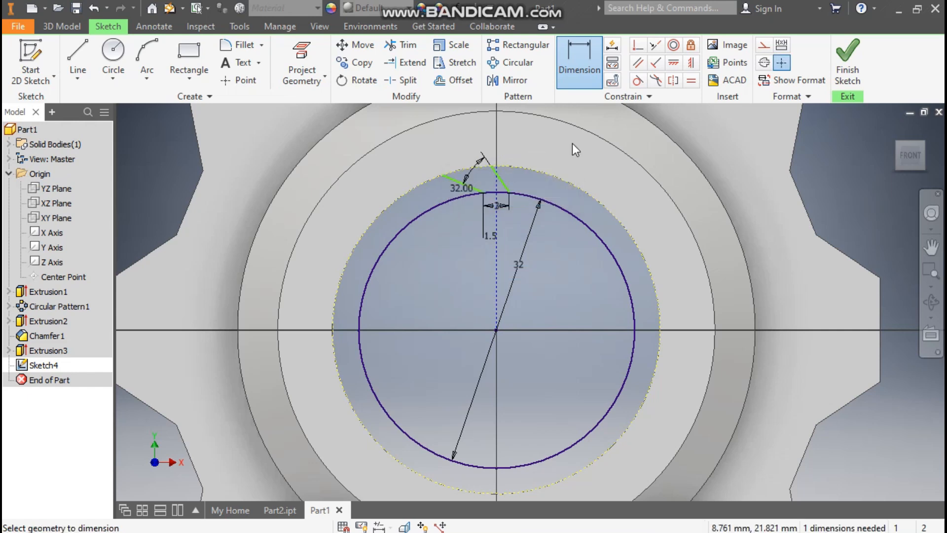
Try to dimension the right slanted line at 164 degrees from the vertical centre line
{"action": "scroll", "coordinate": [509, 168], "scroll_direction": "up", "scroll_amount": 4}
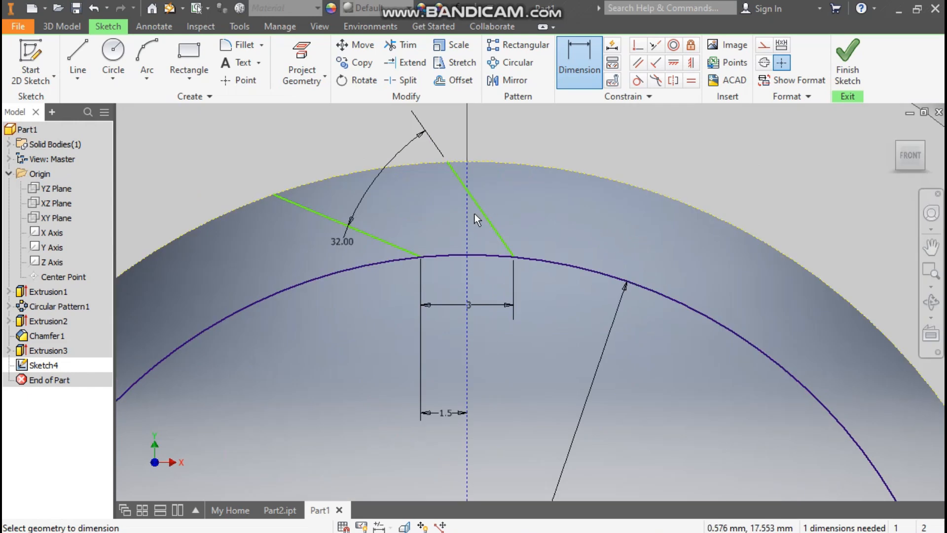
{"action": "left_click", "coordinate": [468, 217]}
{"action": "left_click", "coordinate": [487, 223]}
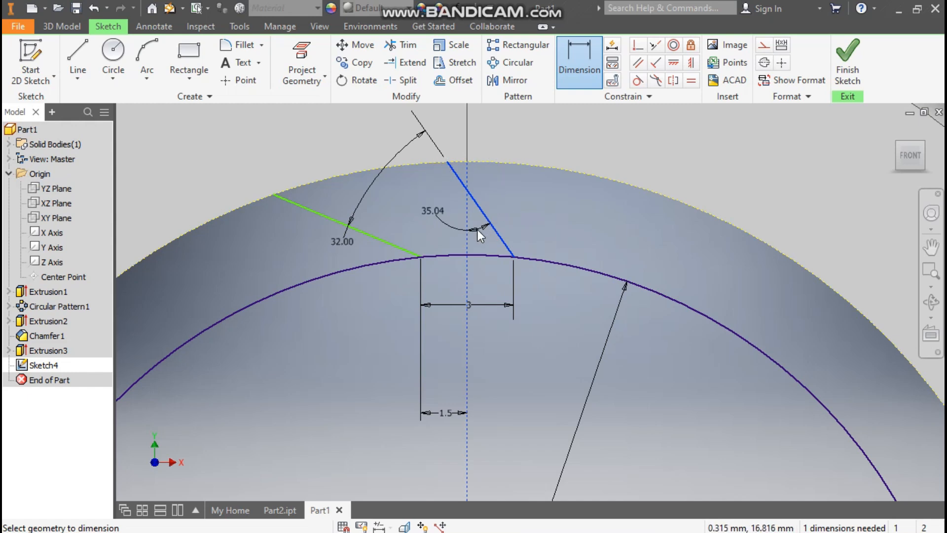
{"action": "left_click", "coordinate": [477, 229]}
{"action": "type", "text": "16"}
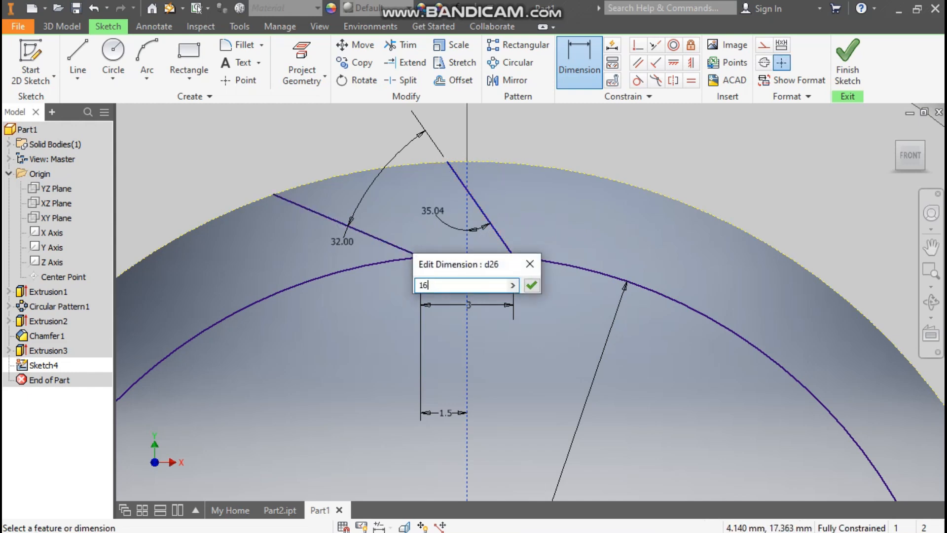
{"action": "type", "text": "4"}
{"action": "key", "text": "Return"}
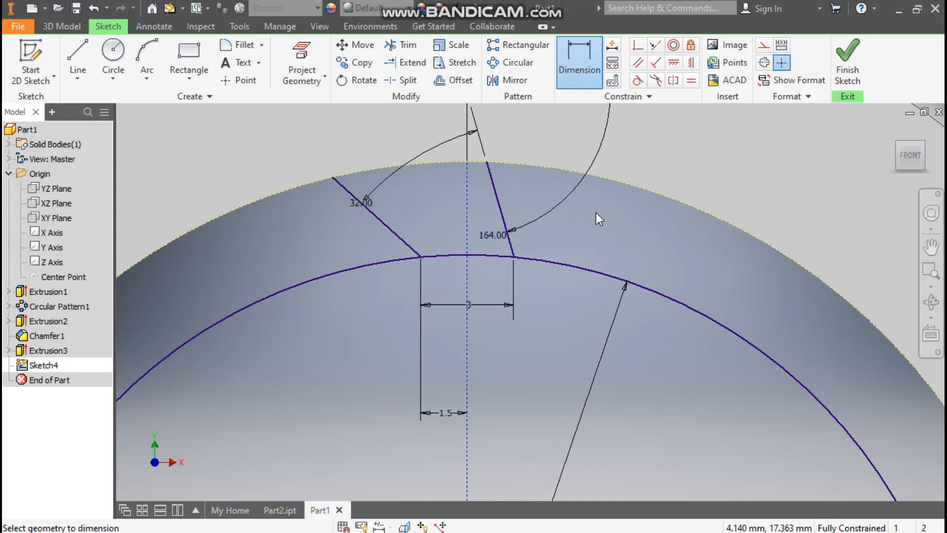
Undo the last angle changes and delete the angle dimension between the two slanted lines
{"action": "scroll", "coordinate": [526, 211], "scroll_direction": "up", "scroll_amount": 1}
{"action": "mouse_move", "coordinate": [526, 211]}
{"action": "middle_mouse_down"}
{"action": "mouse_move", "coordinate": [552, 240]}
{"action": "mouse_move", "coordinate": [548, 261]}
{"action": "middle_mouse_up"}
{"action": "key", "text": "ctrl+z"}
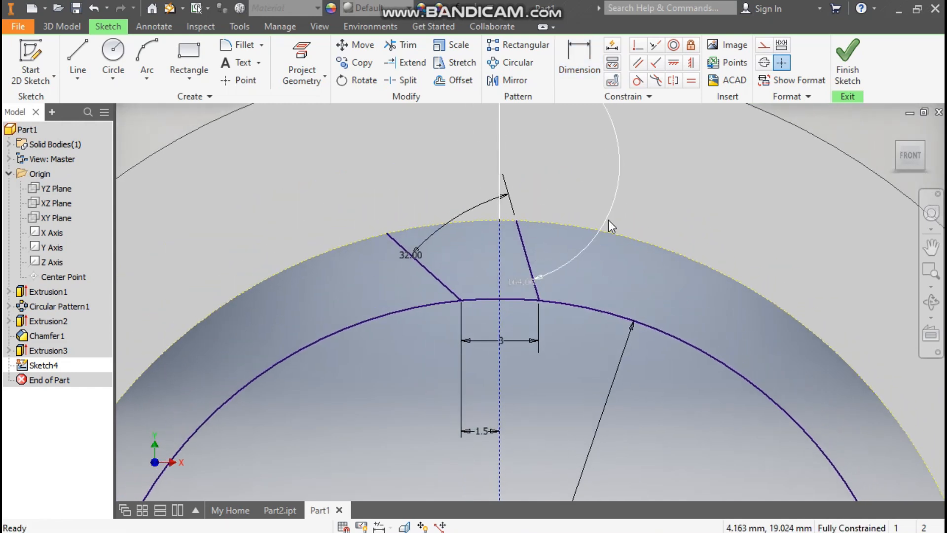
{"action": "key", "text": "ctrl+z"}
{"action": "key", "text": "ctrl+z"}
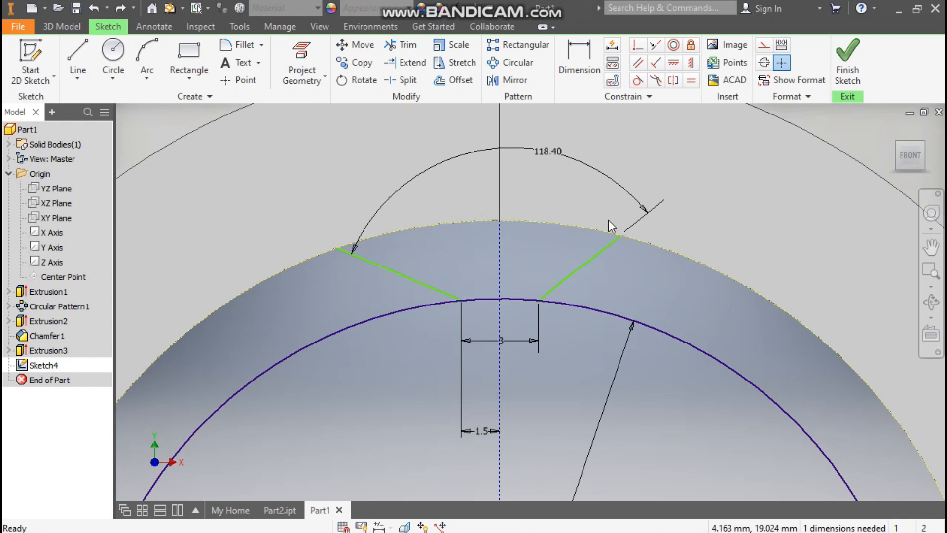
{"action": "left_click", "coordinate": [547, 153]}
{"action": "key", "text": "Delete"}
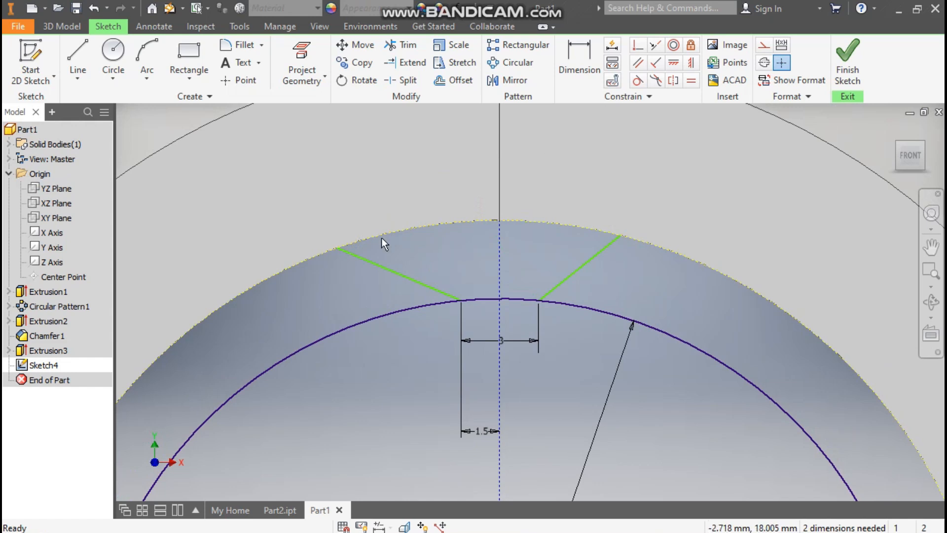
Move both slanted lines' outer endpoints closer to the centre line and dimension the left line at 16 degrees from it
{"action": "left_click_drag", "start_coordinate": [338, 248], "coordinate": [442, 231]}
{"action": "left_click_drag", "start_coordinate": [620, 235], "coordinate": [554, 228]}
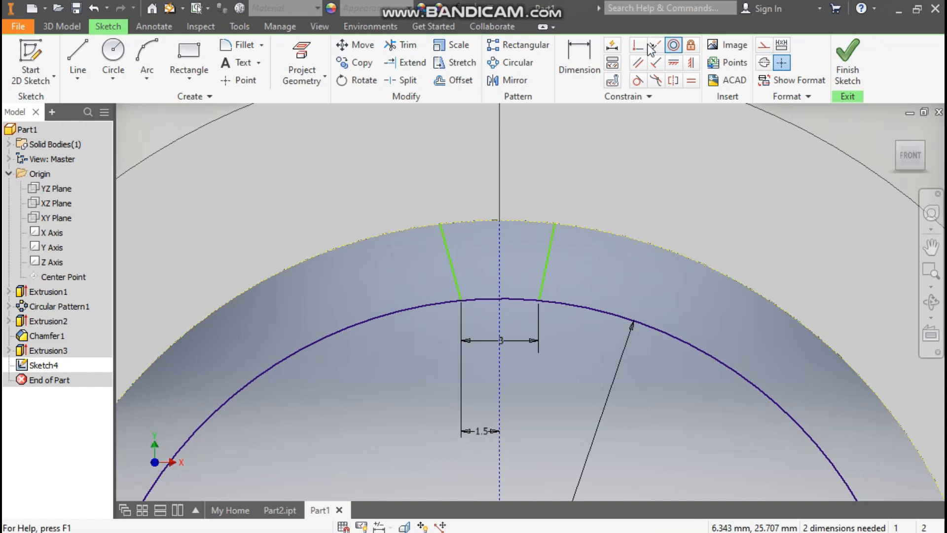
{"action": "left_click", "coordinate": [579, 62]}
{"action": "left_click", "coordinate": [450, 257]}
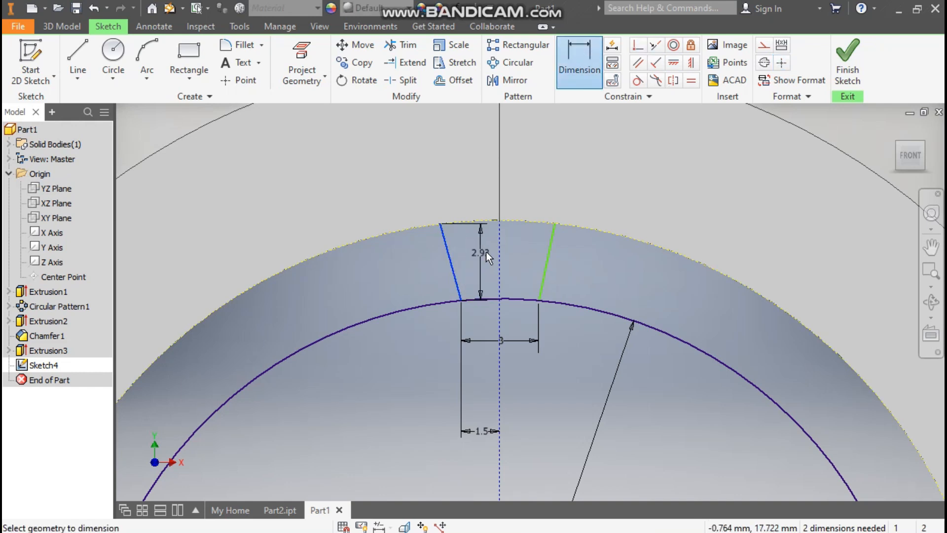
{"action": "left_click", "coordinate": [499, 254]}
{"action": "left_click", "coordinate": [473, 255]}
{"action": "type", "text": "16"}
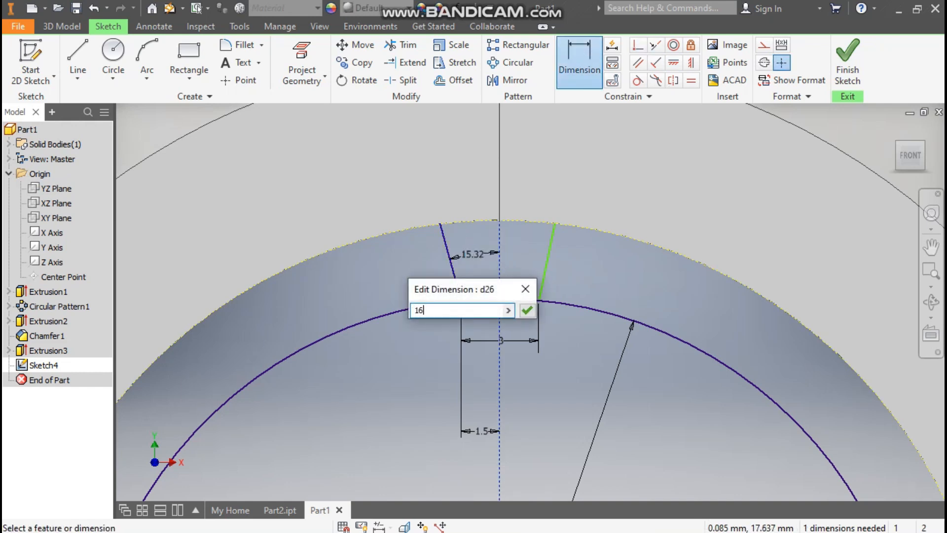
{"action": "key", "text": "Return"}
Dimension the right slanted line at 16 degrees from the vertical centre line
{"action": "left_click", "coordinate": [500, 271]}
{"action": "left_click", "coordinate": [545, 270]}
{"action": "left_click", "coordinate": [531, 256]}
{"action": "type", "text": "16"}
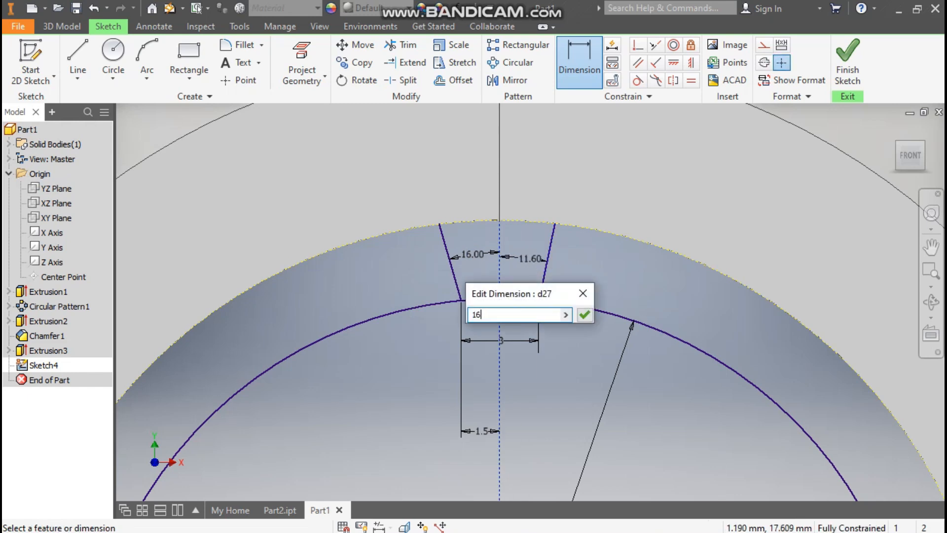
{"action": "key", "text": "Return"}
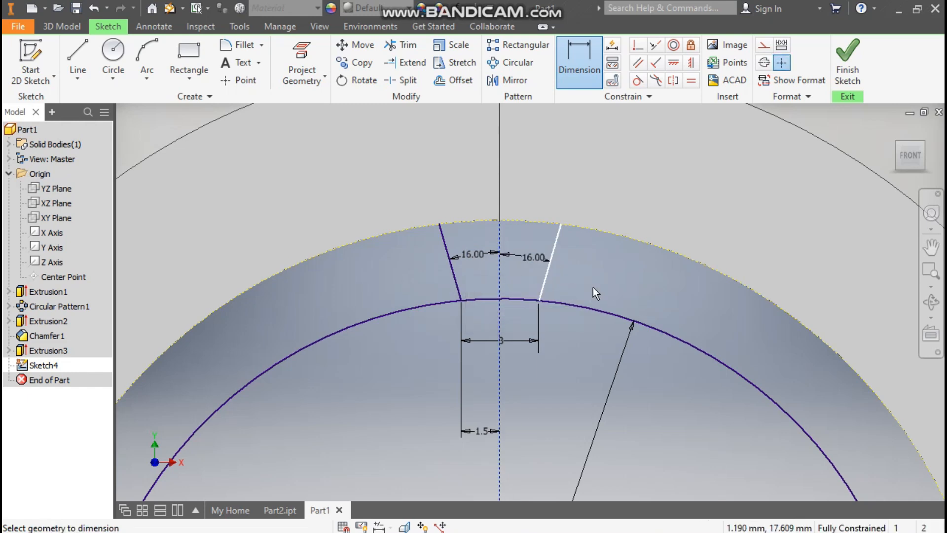
Draw a three-point arc along the bore edge joining the outer endpoints of the two slanted lines
{"action": "left_click", "coordinate": [147, 58]}
{"action": "left_click", "coordinate": [439, 223]}
{"action": "left_click", "coordinate": [561, 223]}
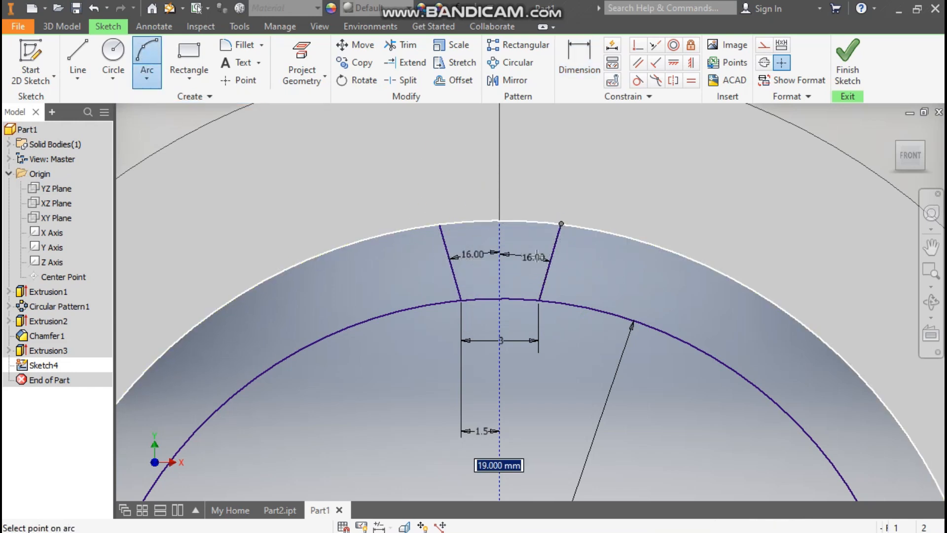
{"action": "left_click", "coordinate": [500, 220]}
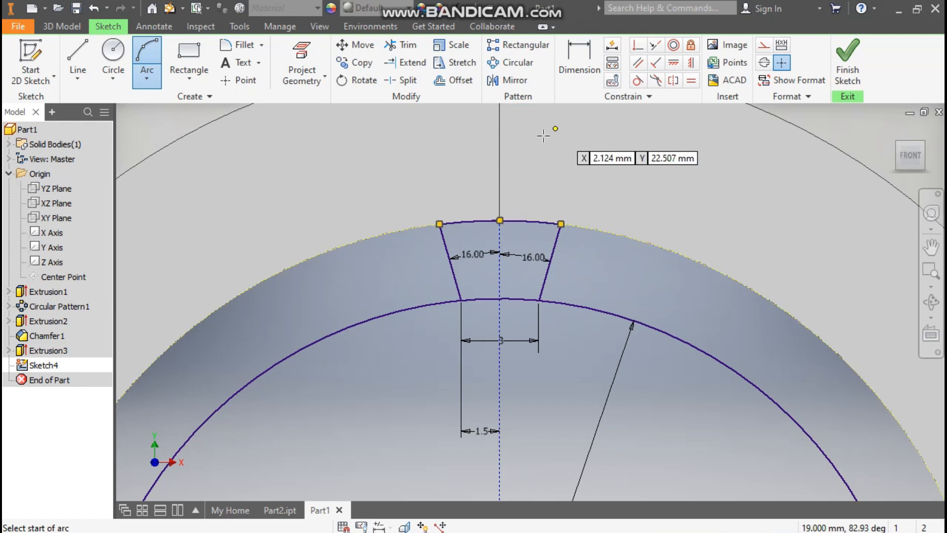
Trim the 32 mm circle down to the short arc between the slanted lines and finish the sketch
{"action": "scroll", "coordinate": [562, 163], "scroll_direction": "down", "scroll_amount": 3}
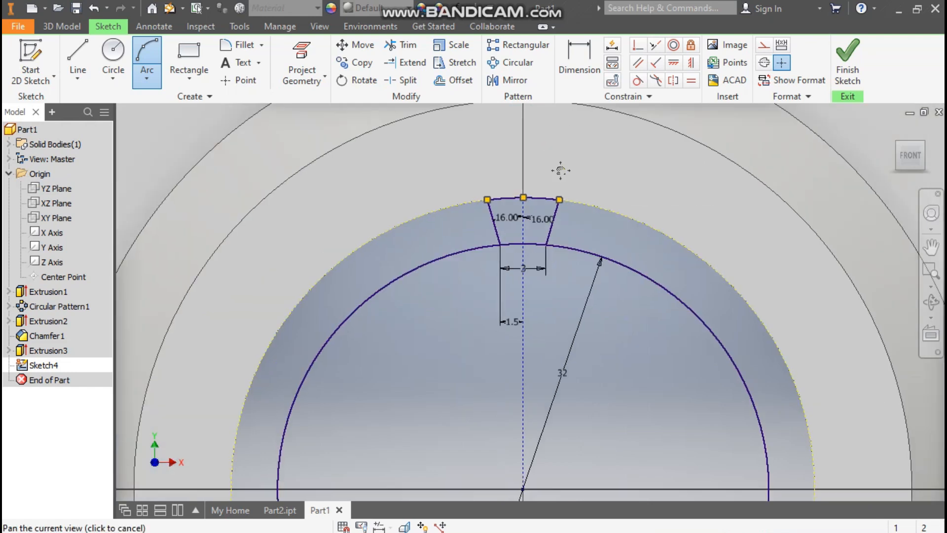
{"action": "left_click", "coordinate": [401, 44]}
{"action": "left_click", "coordinate": [629, 273]}
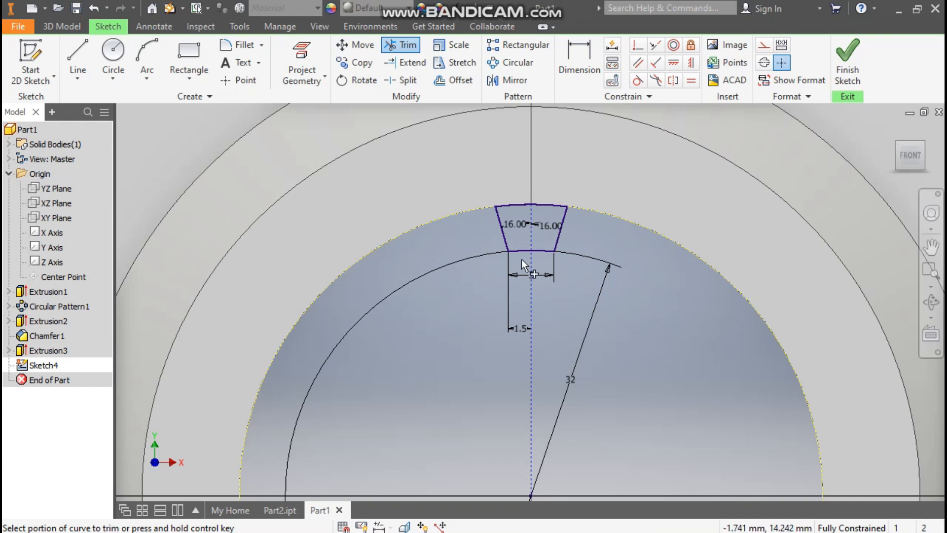
{"action": "scroll", "coordinate": [587, 217], "scroll_direction": "down", "scroll_amount": 2}
{"action": "left_click", "coordinate": [847, 57]}
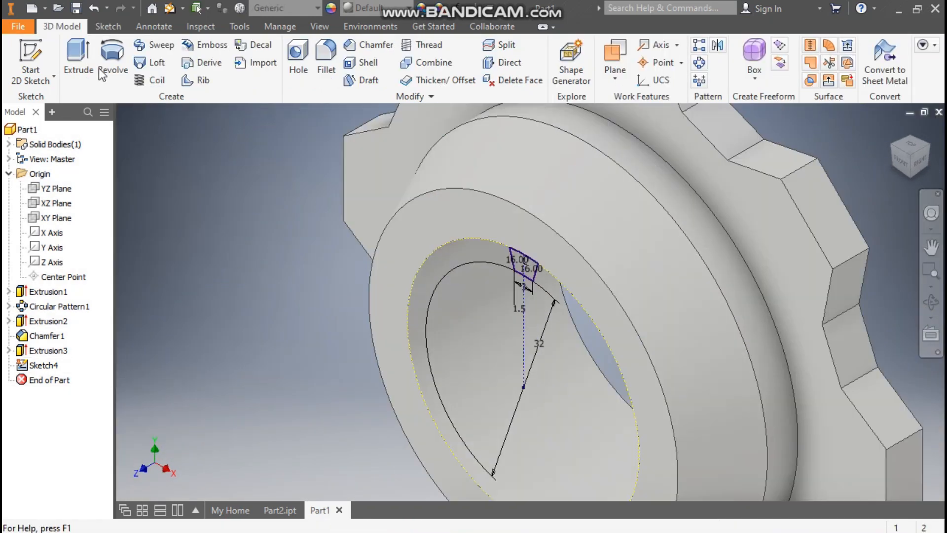
Extrude the tooth profile as a join, with its extent set to the hub's opposite end face around the bore
{"action": "left_click", "coordinate": [79, 56]}
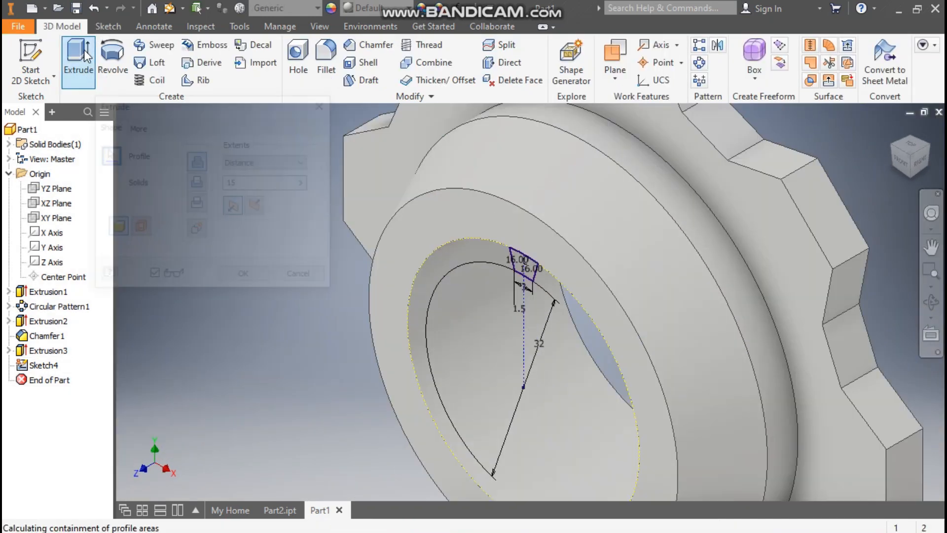
{"action": "left_click", "coordinate": [257, 209]}
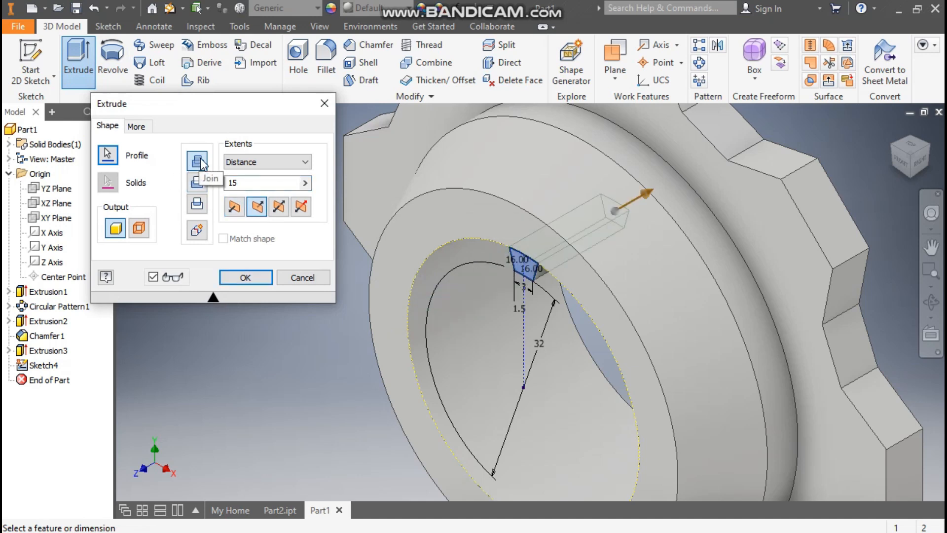
{"action": "left_click", "coordinate": [929, 144]}
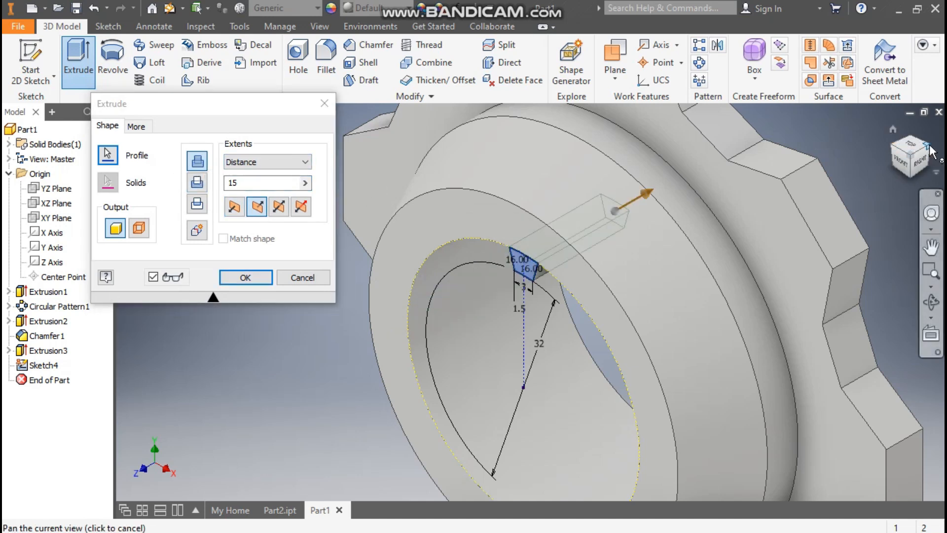
{"action": "scroll", "coordinate": [653, 286], "scroll_direction": "up", "scroll_amount": 5}
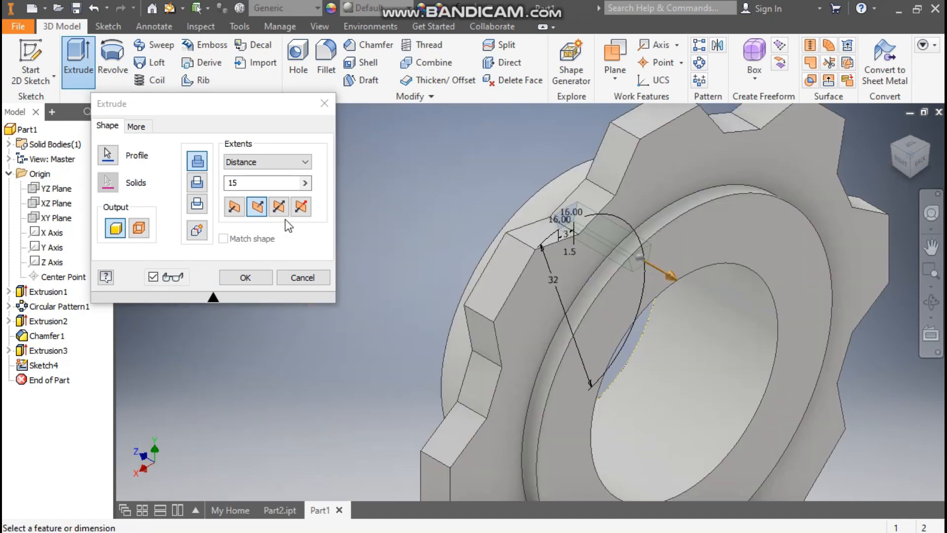
{"action": "left_click", "coordinate": [251, 163]}
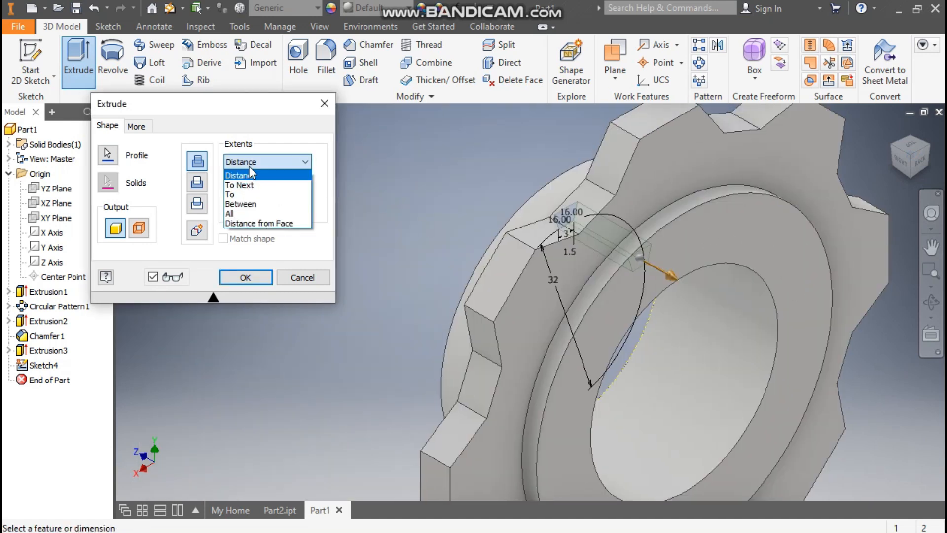
{"action": "left_click", "coordinate": [245, 194]}
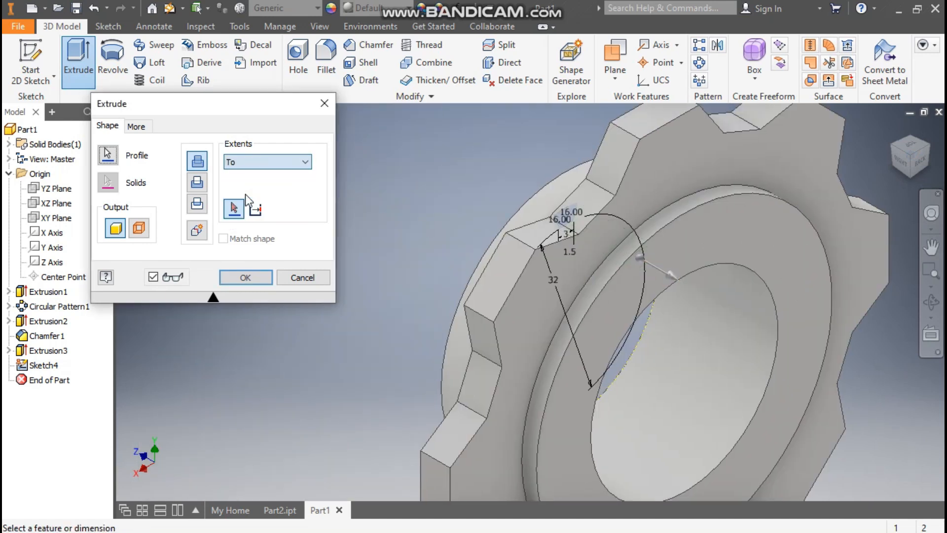
{"action": "left_click", "coordinate": [731, 228]}
{"action": "left_click", "coordinate": [253, 277]}
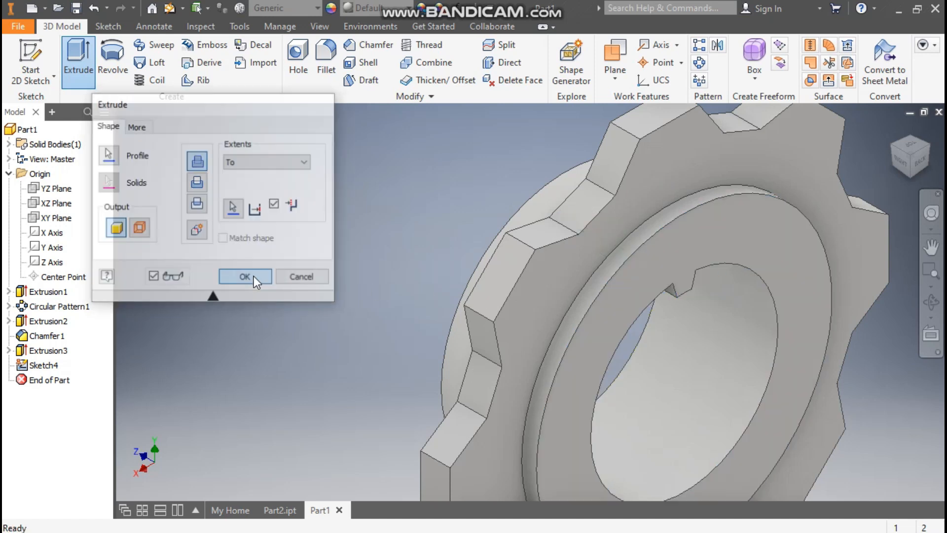
{"action": "left_click", "coordinate": [888, 146]}
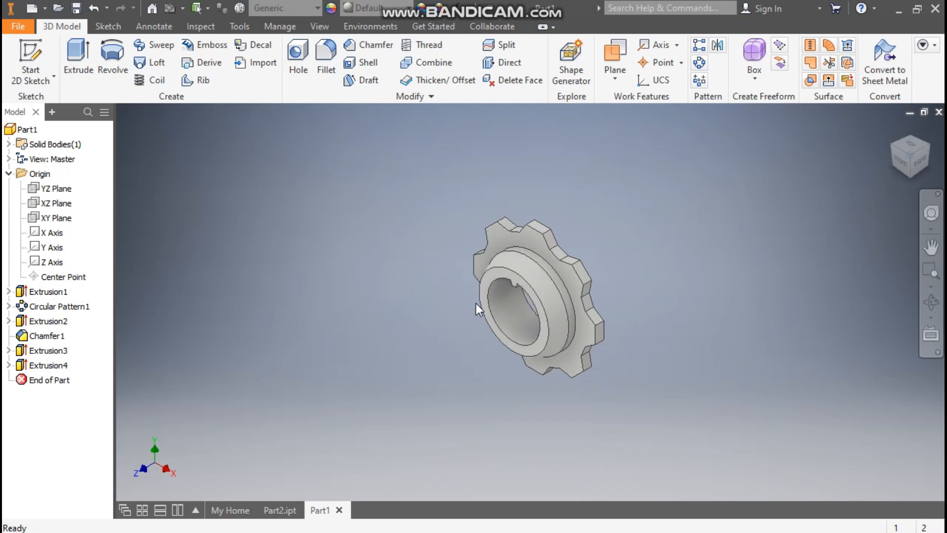
{"action": "scroll", "coordinate": [475, 303], "scroll_direction": "up", "scroll_amount": 5}
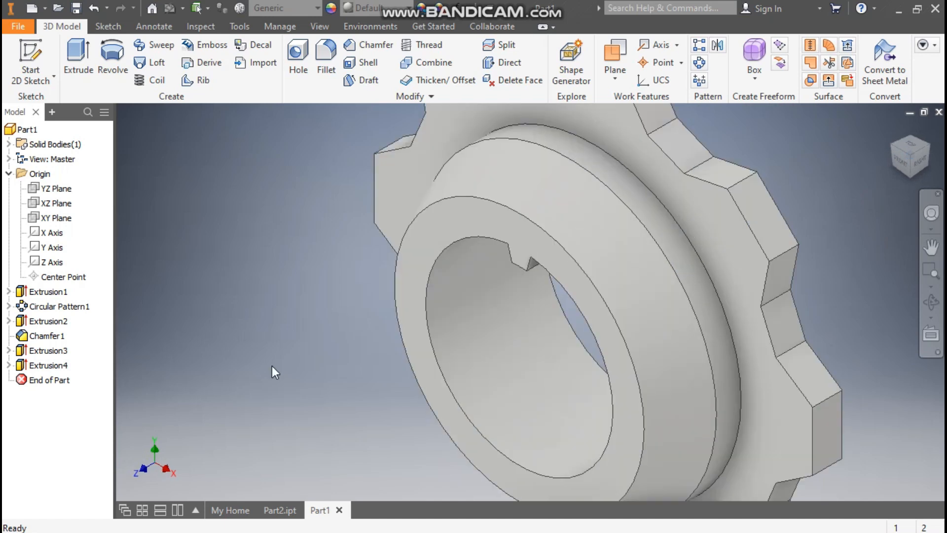
Examine the rounded ends of the internal spline teeth in the finished Part2.ipt, and return to Part1
{"action": "left_click", "coordinate": [279, 509]}
{"action": "scroll", "coordinate": [380, 312], "scroll_direction": "up", "scroll_amount": 5}
{"action": "middle_click_drag", "start_coordinate": [380, 312], "coordinate": [625, 129]}
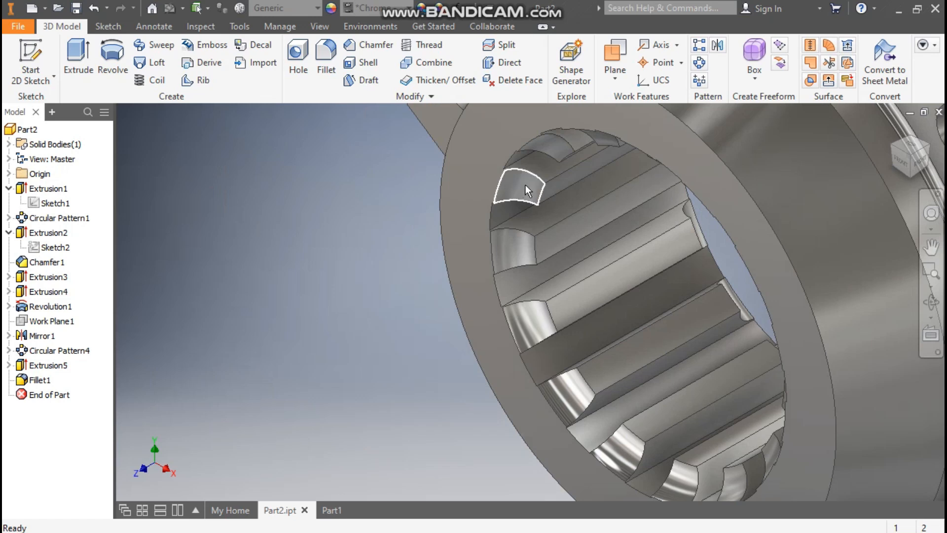
{"action": "left_click", "coordinate": [336, 510]}
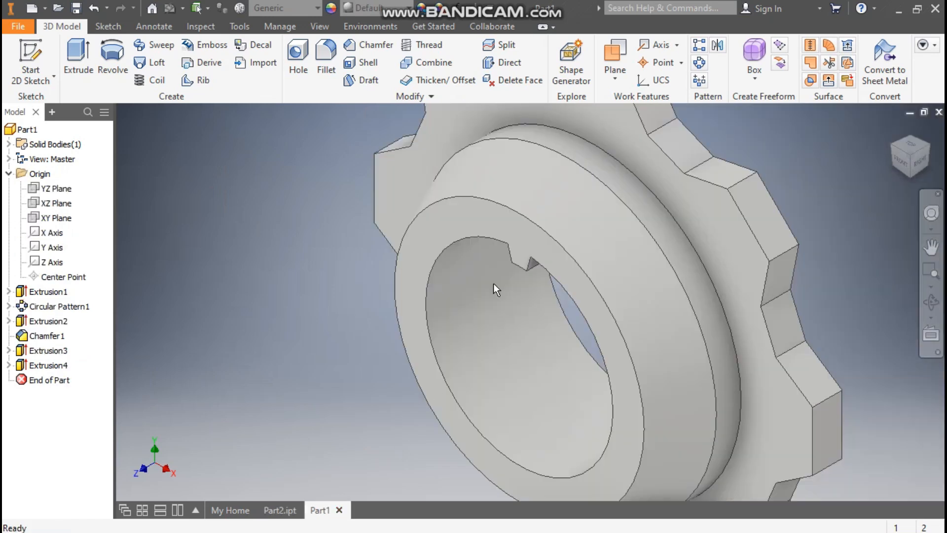
Start a sketch on the YZ Plane and set the visual style to Wireframe
{"action": "left_click", "coordinate": [62, 193]}
{"action": "key", "text": "F6"}
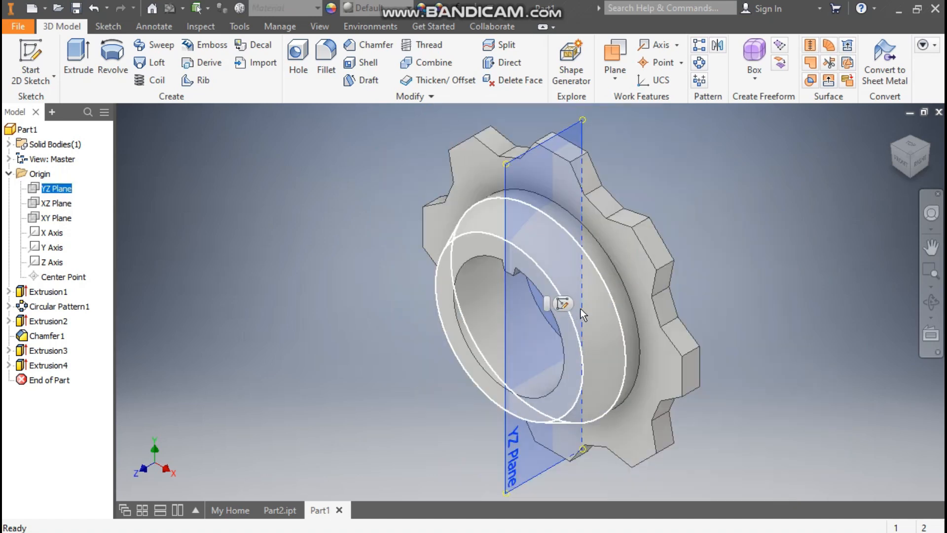
{"action": "left_click", "coordinate": [565, 304]}
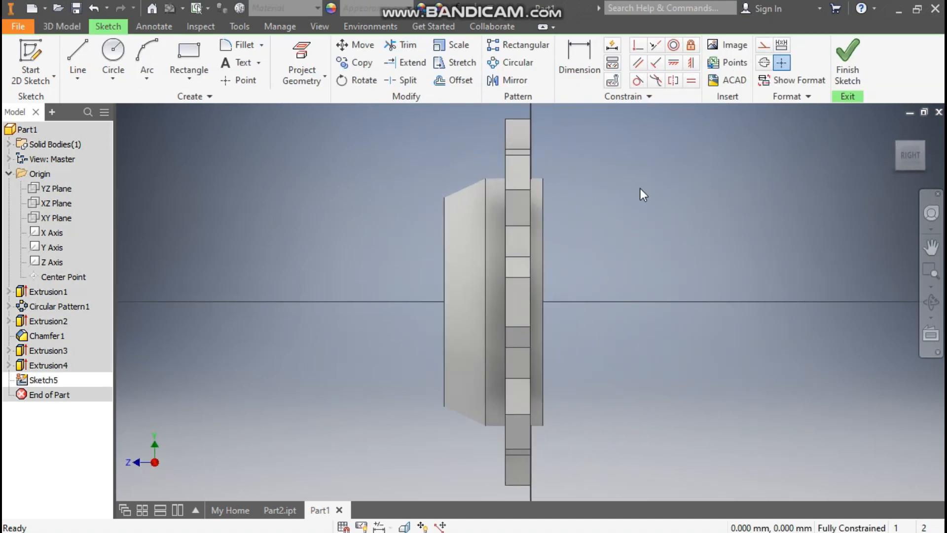
{"action": "left_click", "coordinate": [324, 28]}
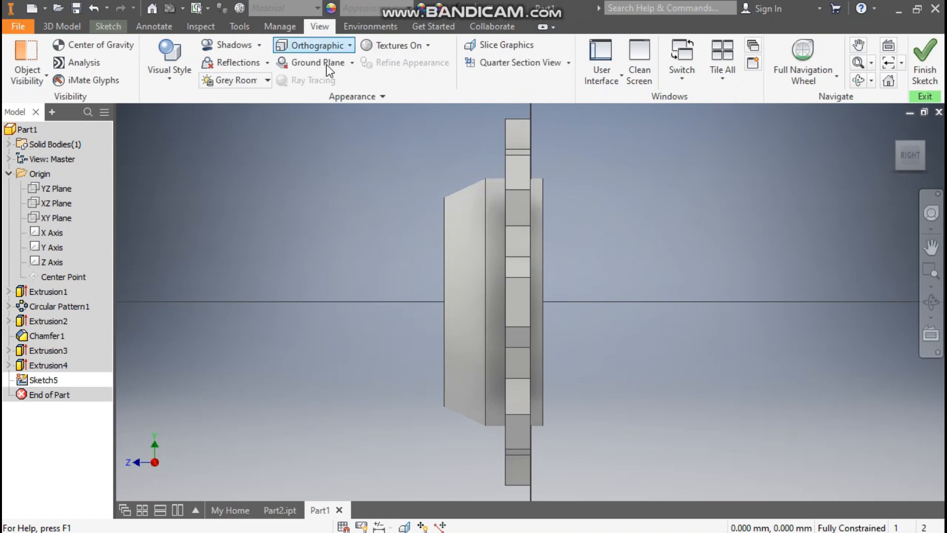
{"action": "left_click", "coordinate": [176, 78]}
{"action": "left_click", "coordinate": [199, 215]}
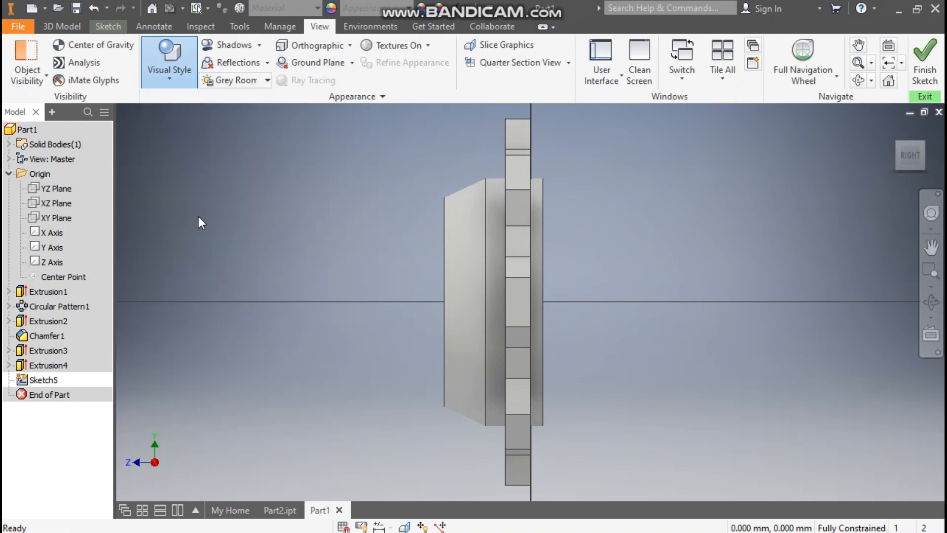
Draw a three-point arc of about 3 mm radius from the spline tooth's outer corner at the boss end face to its inner edge
{"action": "scroll", "coordinate": [451, 239], "scroll_direction": "down", "scroll_amount": 8}
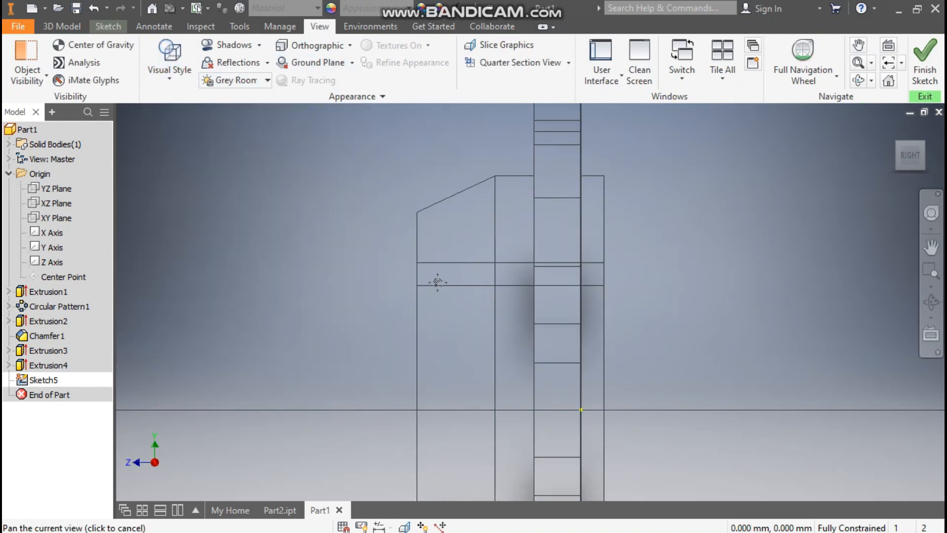
{"action": "middle_click_drag", "start_coordinate": [418, 261], "coordinate": [428, 285]}
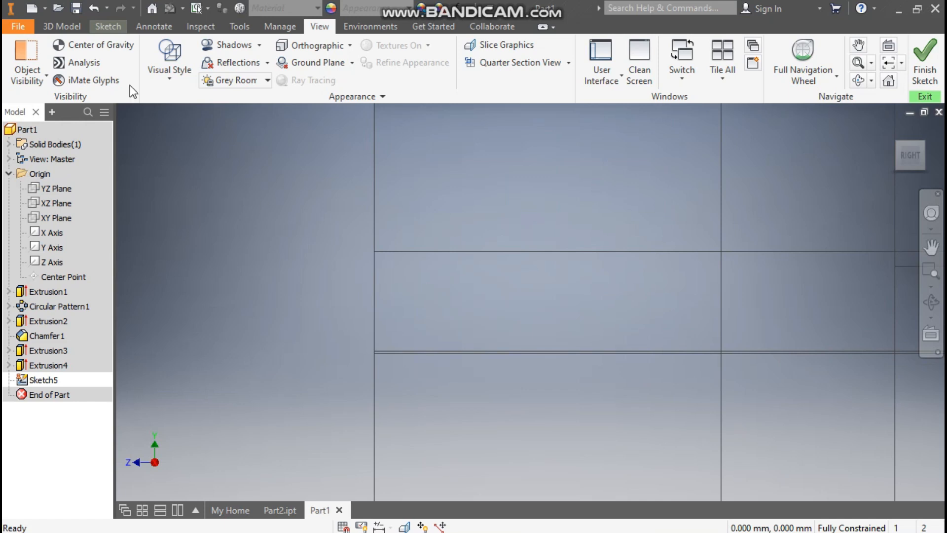
{"action": "left_click", "coordinate": [109, 26]}
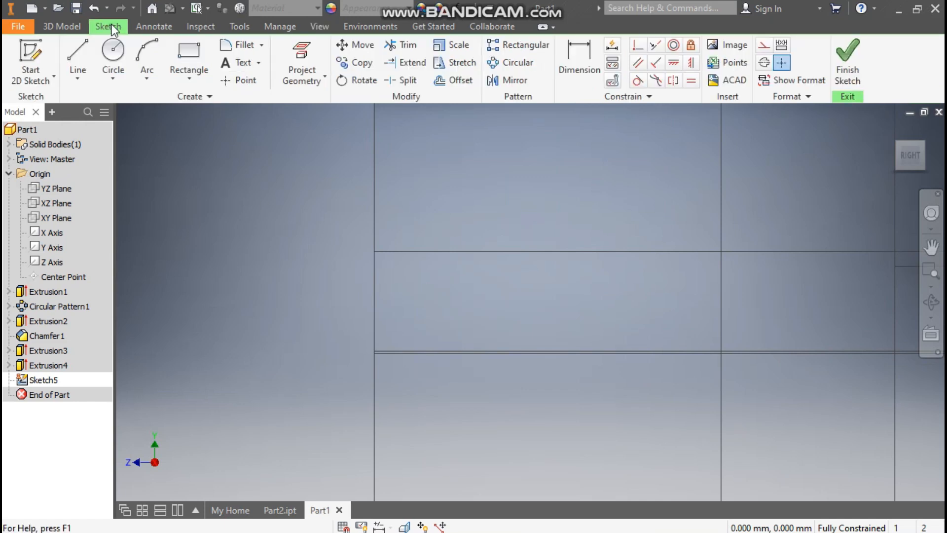
{"action": "left_click", "coordinate": [156, 78]}
{"action": "left_click", "coordinate": [162, 105]}
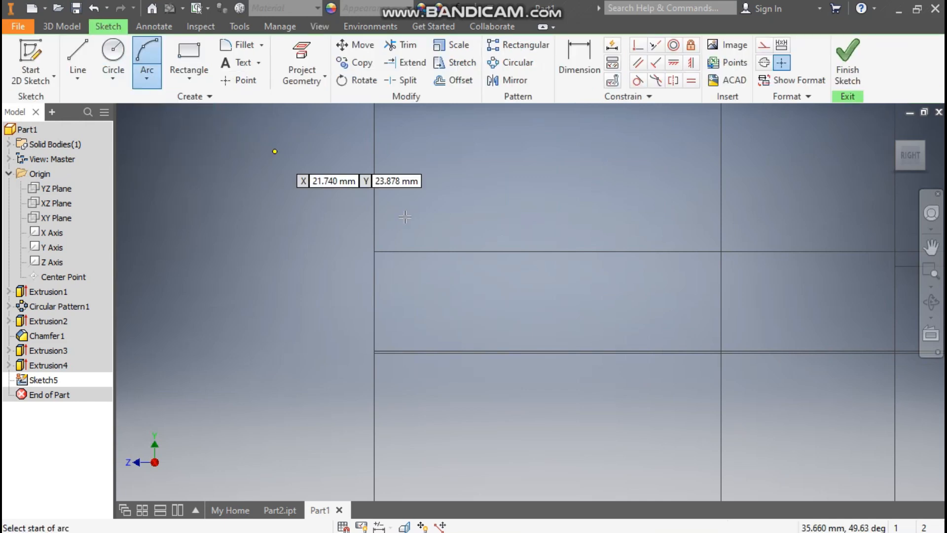
{"action": "left_click", "coordinate": [375, 252]}
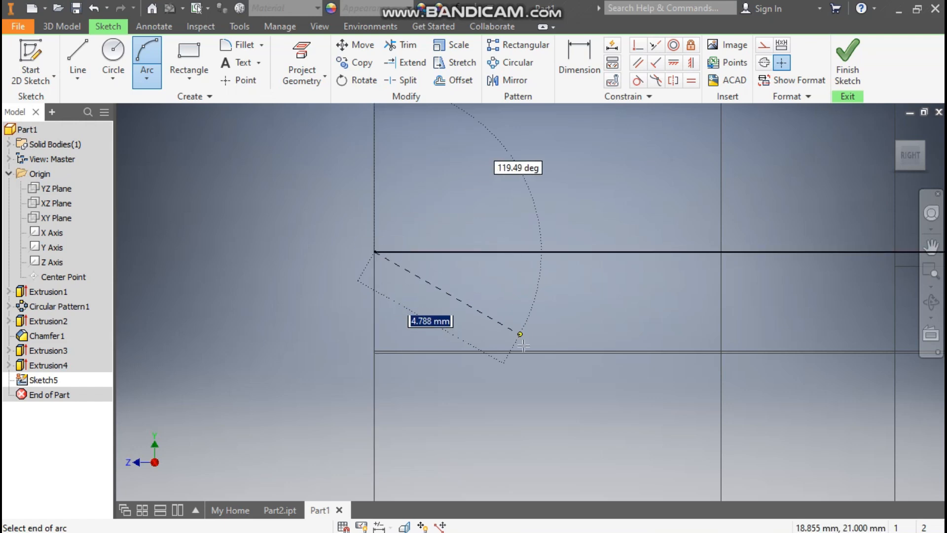
{"action": "left_click", "coordinate": [468, 352]}
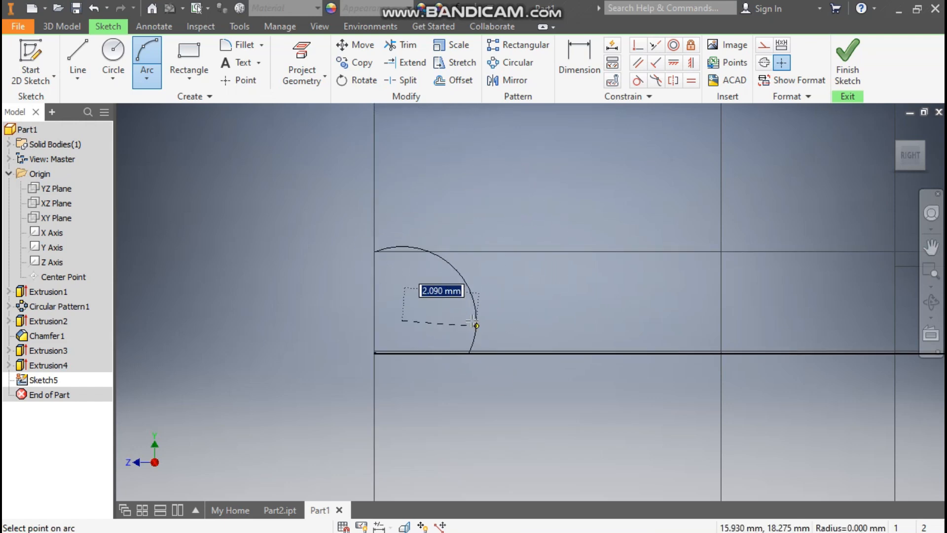
{"action": "left_click", "coordinate": [461, 314]}
Dimension the arc's radius as 3.25 mm
{"action": "left_click", "coordinate": [572, 60]}
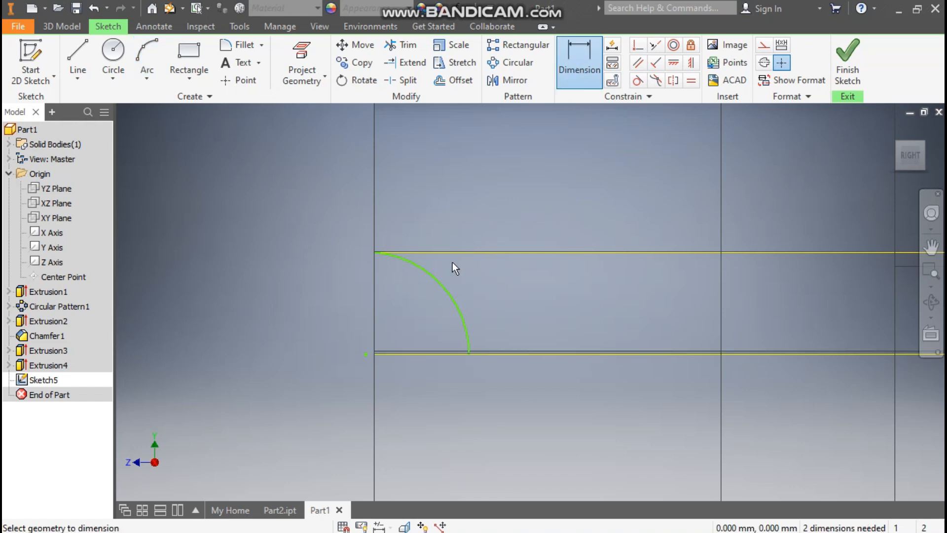
{"action": "left_click", "coordinate": [434, 281]}
{"action": "left_click", "coordinate": [414, 306]}
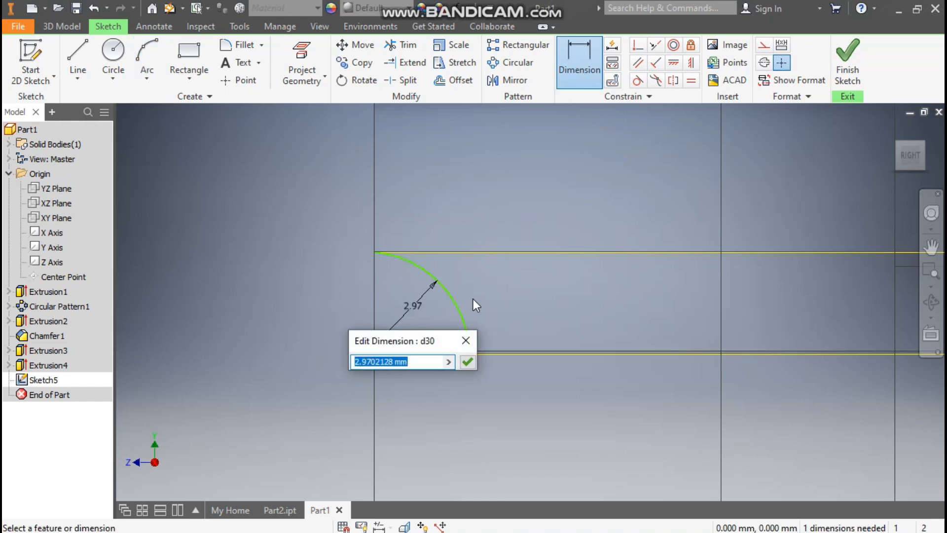
{"action": "type", "text": "3.25"}
{"action": "key", "text": "Return"}
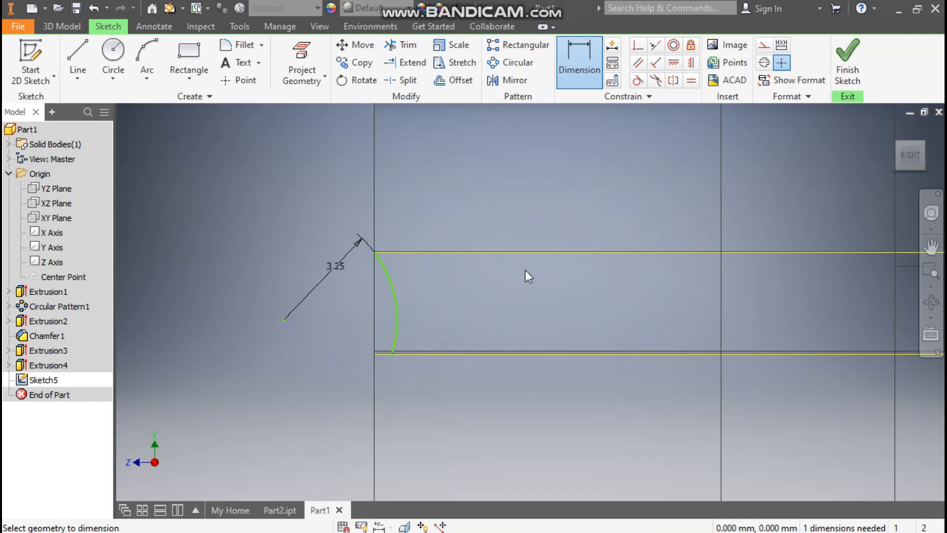
{"action": "key", "text": "Escape"}
Dimension the horizontal distance from the arc's centre to the boss end face as 0.5 mm
{"action": "left_click", "coordinate": [571, 58]}
{"action": "left_click", "coordinate": [284, 319]}
{"action": "left_click", "coordinate": [378, 315]}
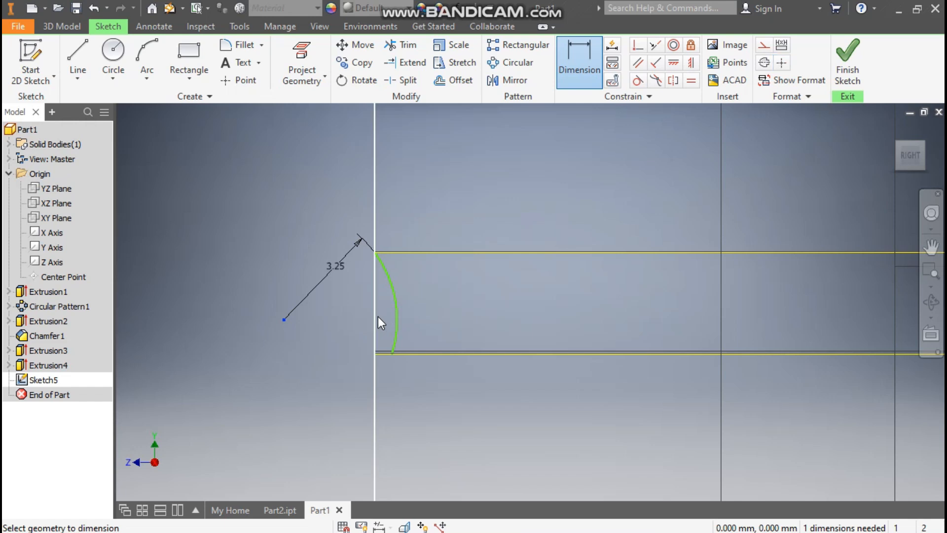
{"action": "left_click", "coordinate": [346, 369]}
{"action": "type", "text": "1"}
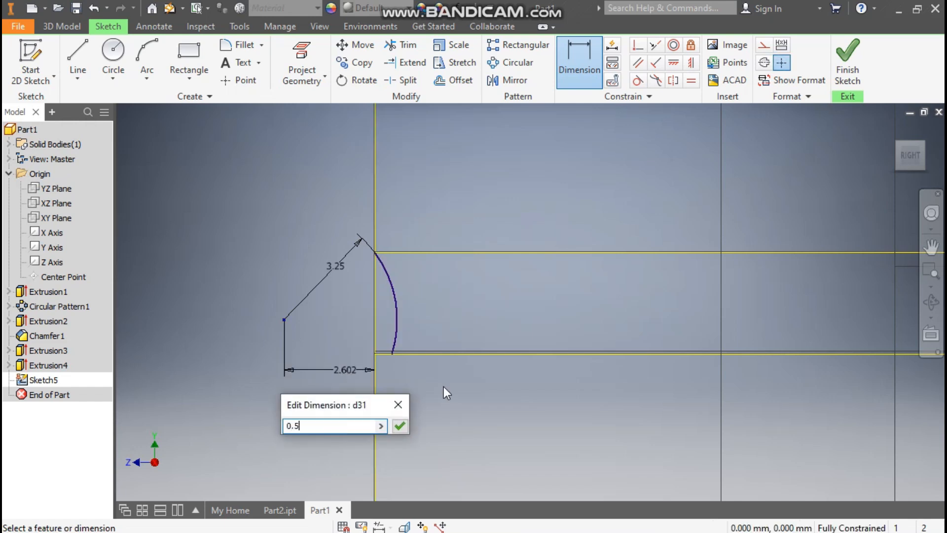
{"action": "key", "text": "Return"}
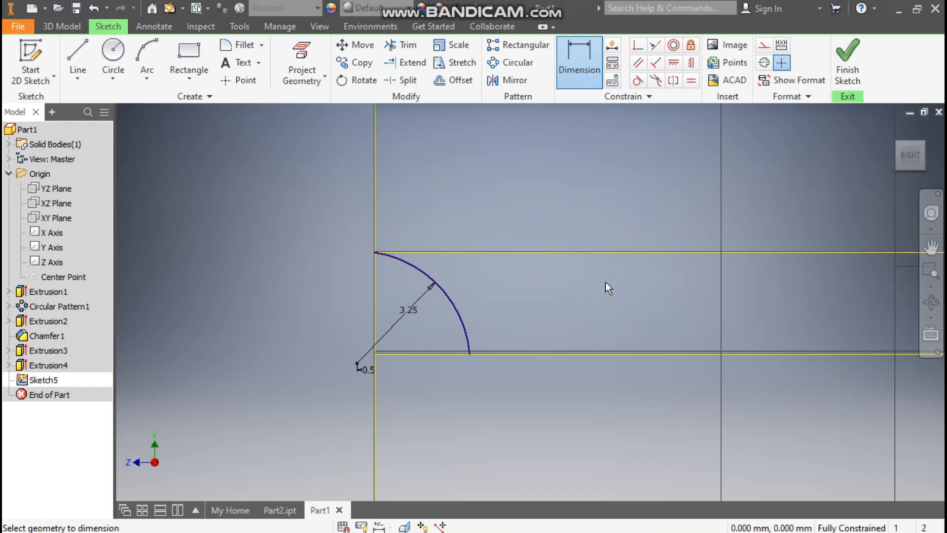
Close the arc profile with three lines forming a rectangular extension about 5 mm beyond the boss end face
{"action": "left_click", "coordinate": [79, 50]}
{"action": "left_click", "coordinate": [375, 252]}
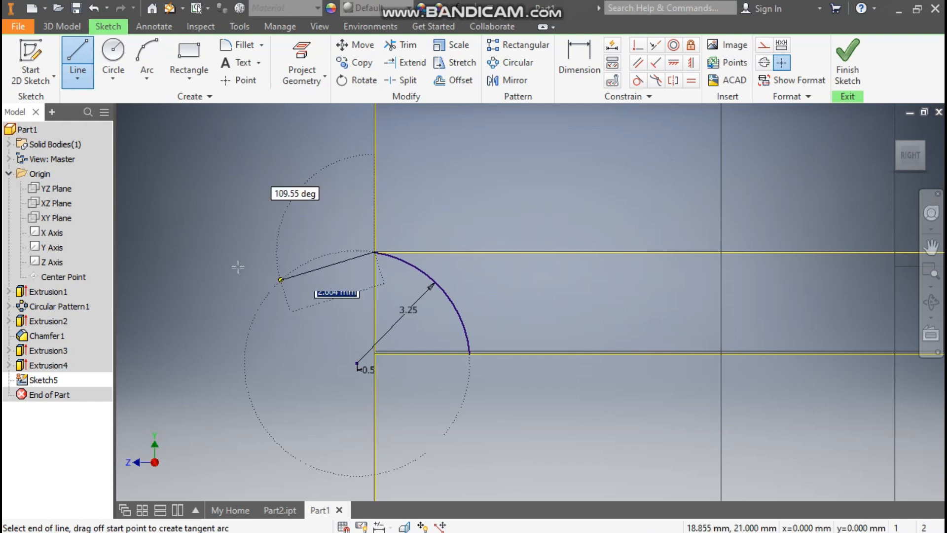
{"action": "left_click", "coordinate": [199, 252]}
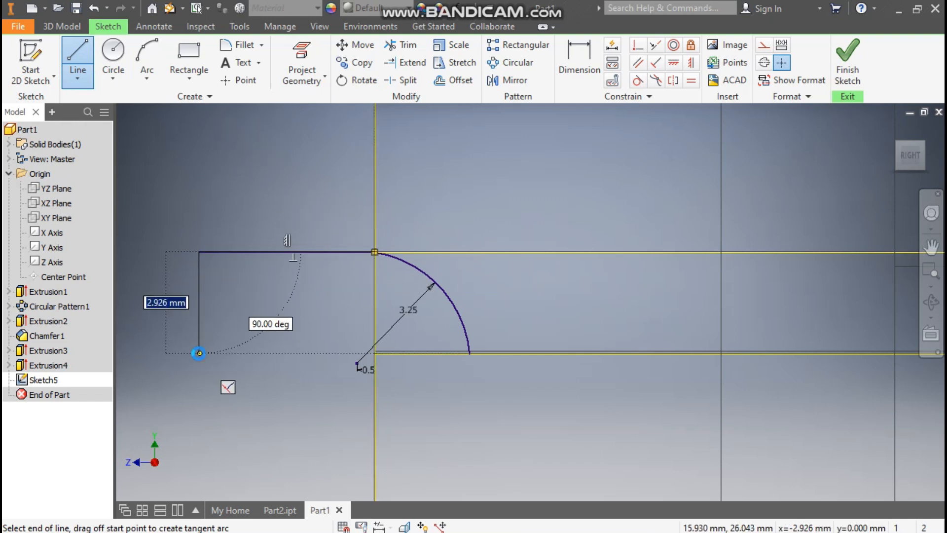
{"action": "left_click", "coordinate": [200, 352]}
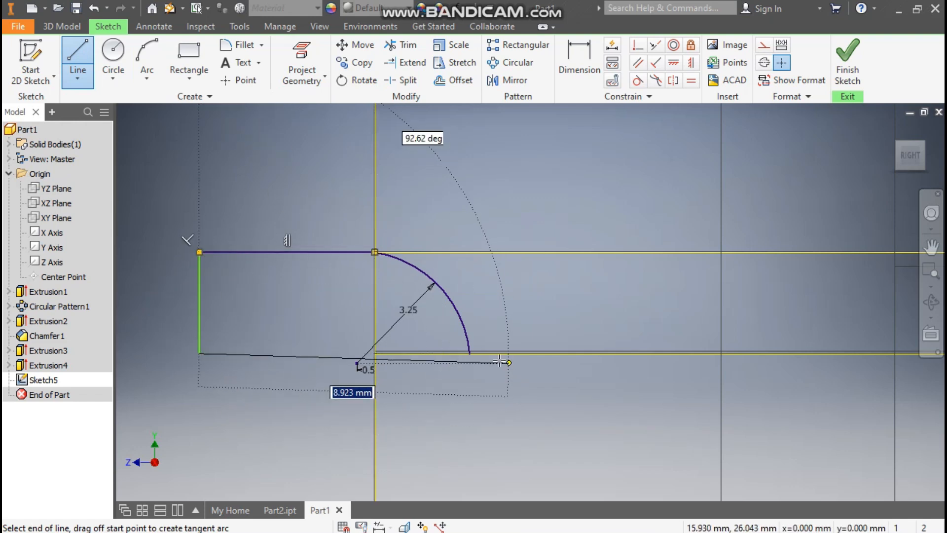
{"action": "left_click", "coordinate": [470, 353]}
Dimension the distance from the profile's outer vertical line to the boss end face as 1 mm
{"action": "left_click", "coordinate": [589, 55]}
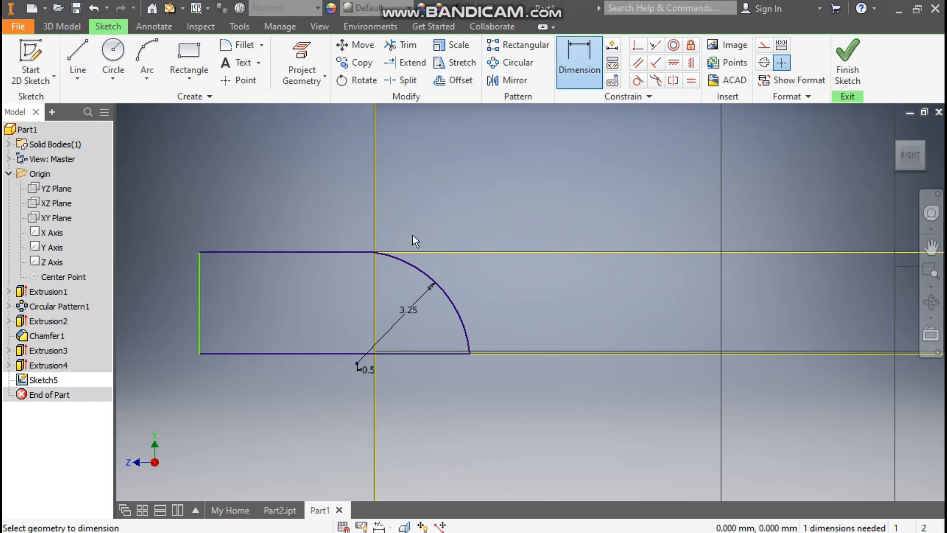
{"action": "left_click", "coordinate": [201, 307]}
{"action": "left_click", "coordinate": [374, 299]}
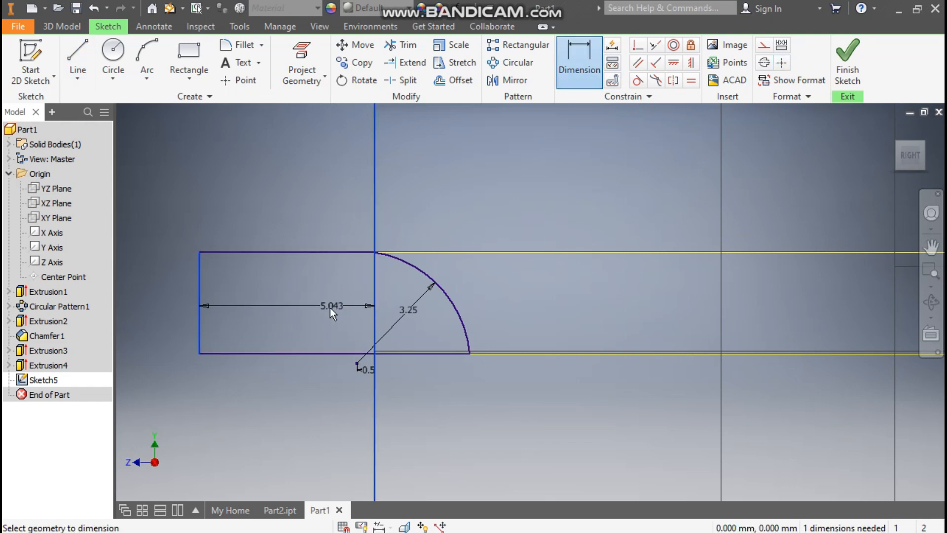
{"action": "left_click", "coordinate": [329, 307]}
{"action": "type", "text": "1"}
{"action": "key", "text": "Return"}
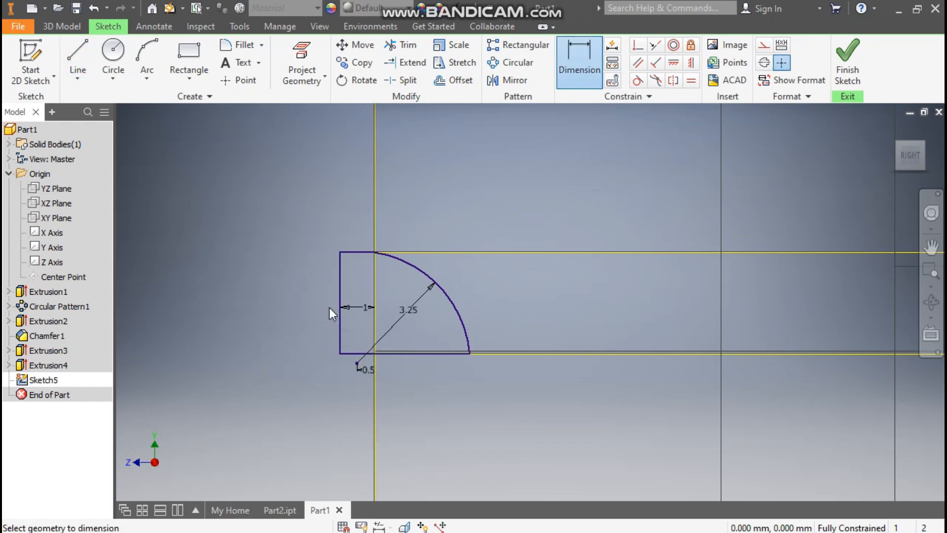
{"action": "key", "text": "Escape"}
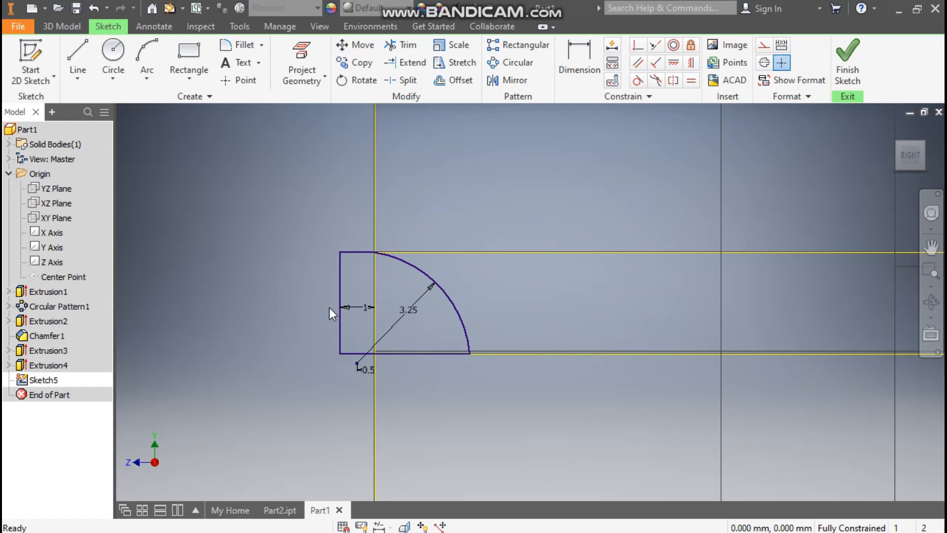
Draw a horizontal construction line about 42 mm long from the origin past the boss end face, and finish the sketch
{"action": "scroll", "coordinate": [320, 179], "scroll_direction": "up", "scroll_amount": 5}
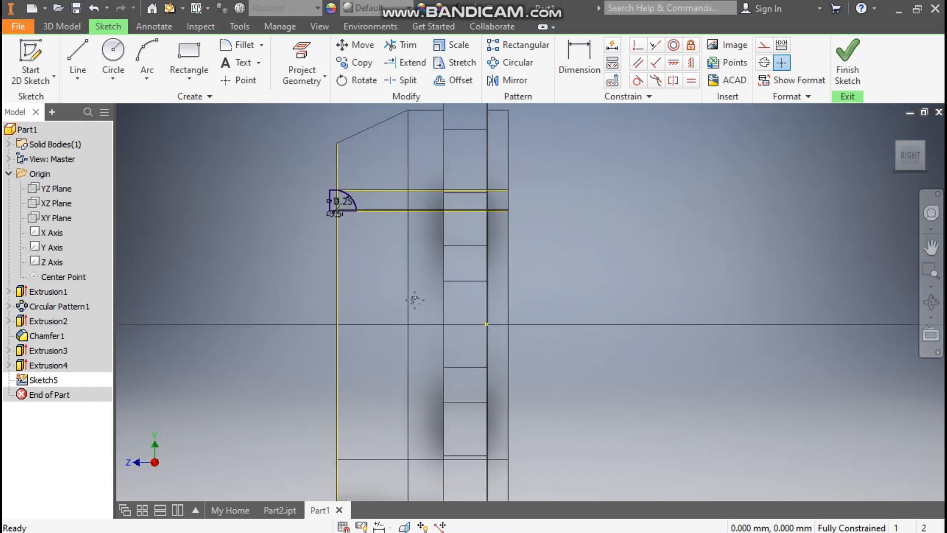
{"action": "middle_click_drag", "start_coordinate": [415, 299], "coordinate": [464, 324]}
{"action": "left_click", "coordinate": [74, 51]}
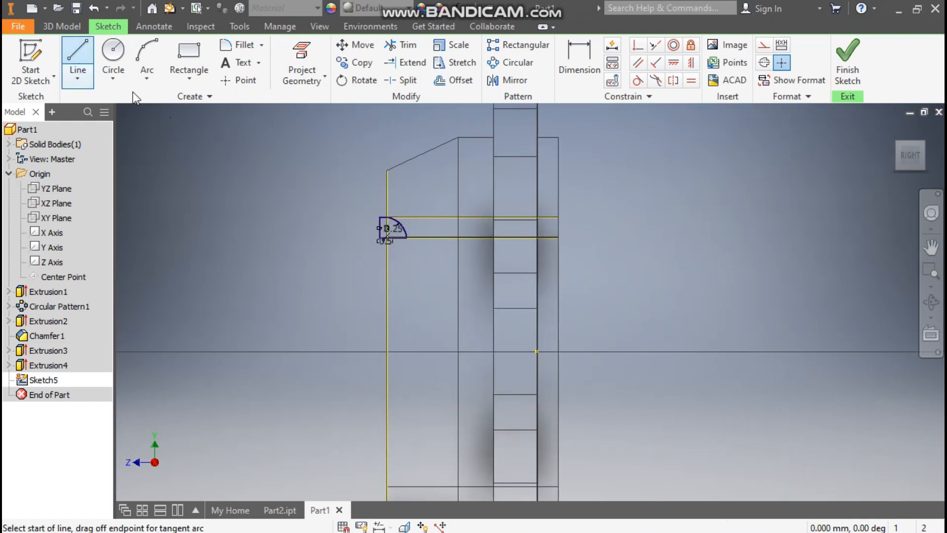
{"action": "left_click", "coordinate": [537, 352]}
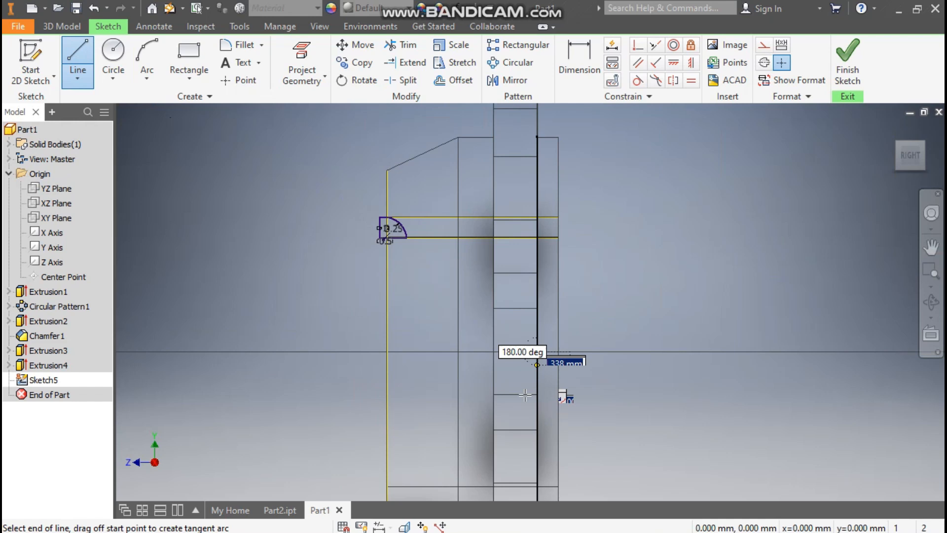
{"action": "left_click", "coordinate": [234, 351]}
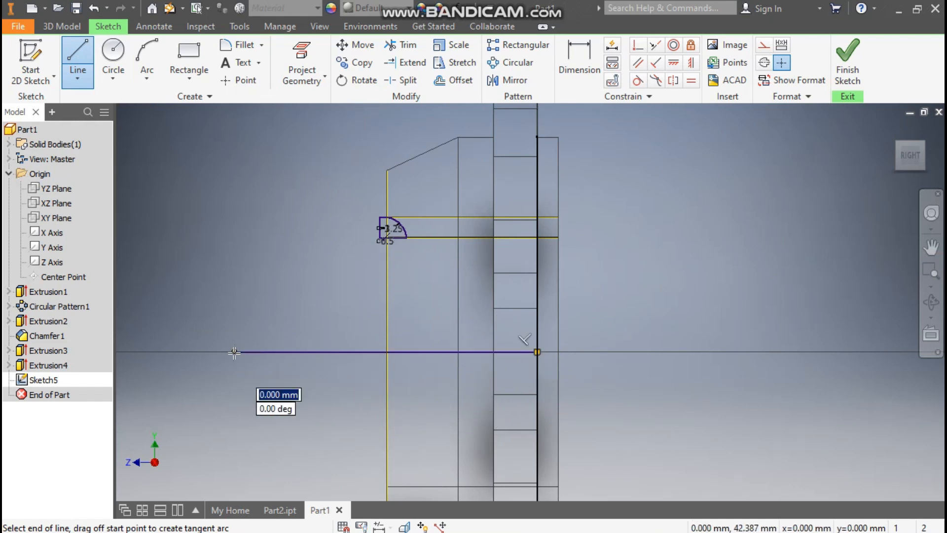
{"action": "key", "text": "Escape"}
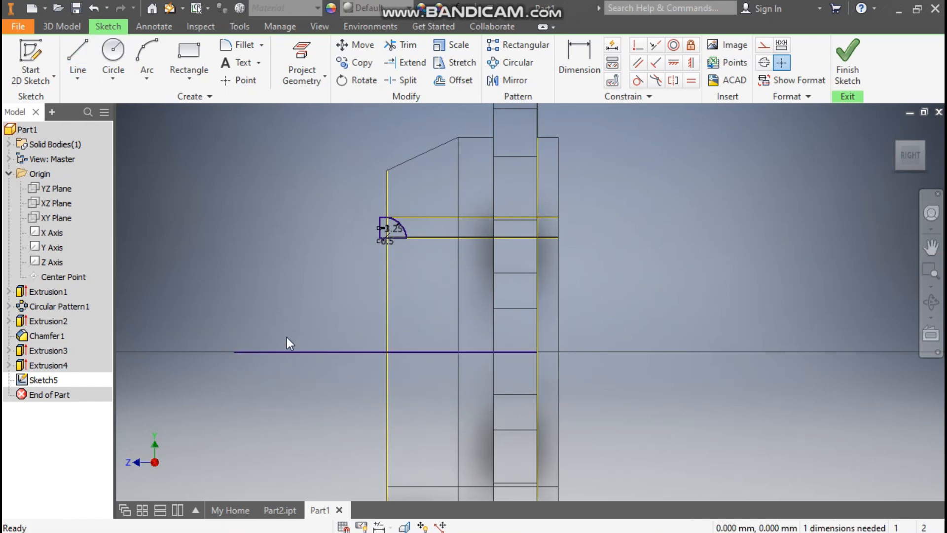
{"action": "left_click", "coordinate": [295, 352]}
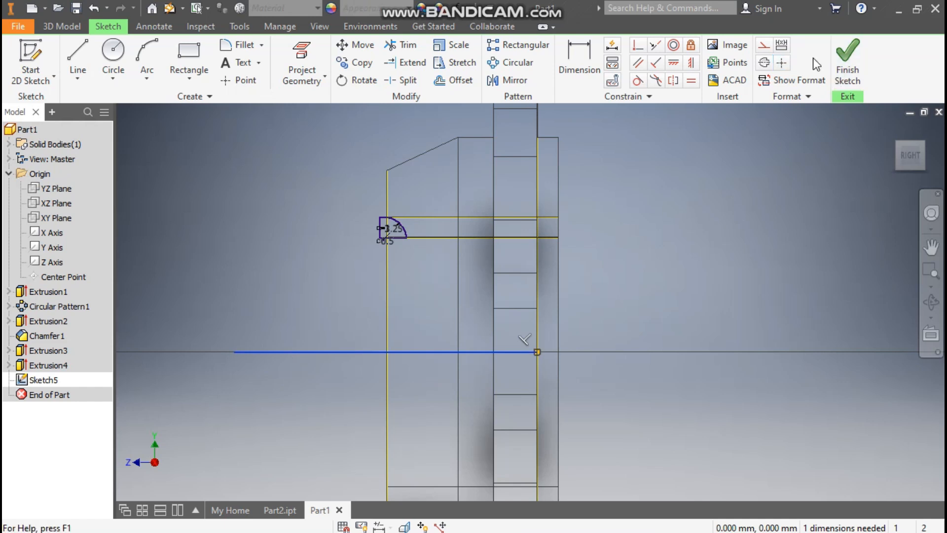
{"action": "left_click", "coordinate": [767, 47]}
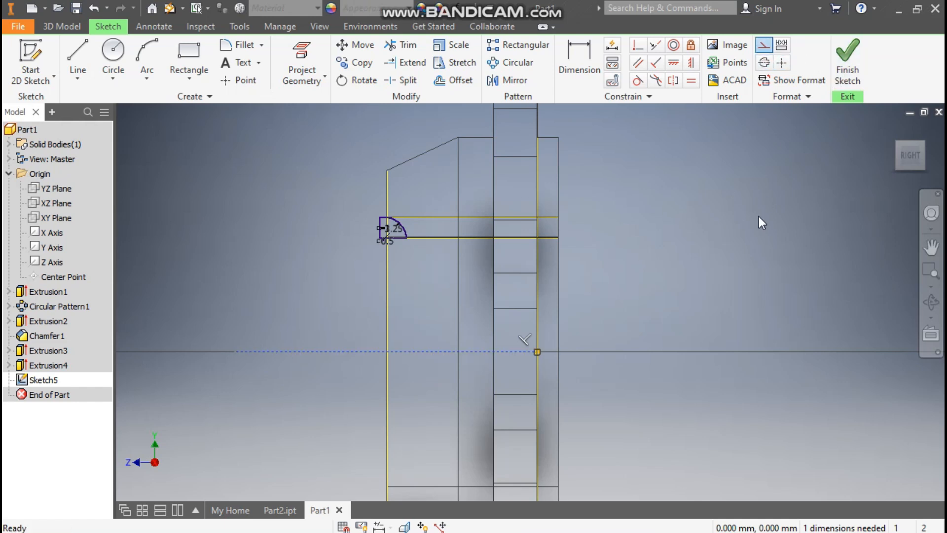
{"action": "left_click", "coordinate": [847, 59]}
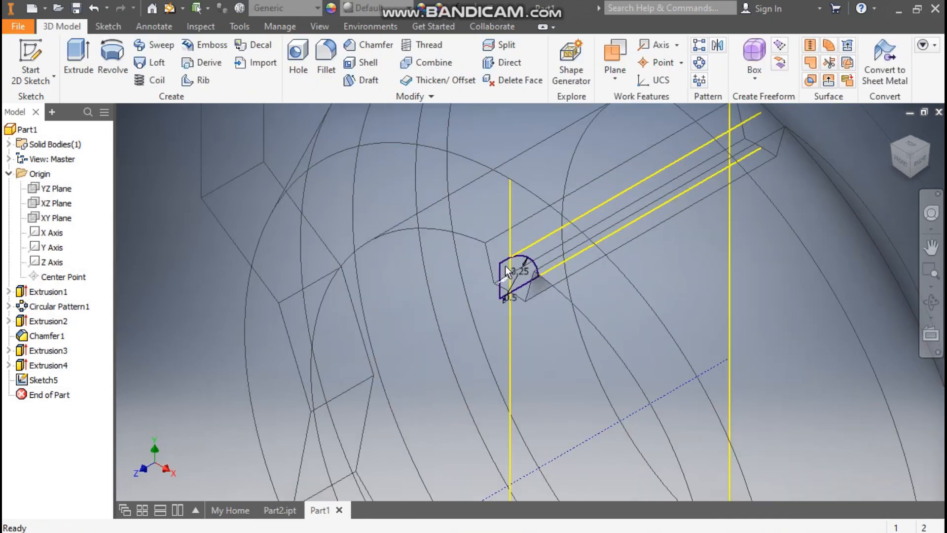
Set the model's visual style to Shaded with Edges
{"action": "left_click", "coordinate": [308, 27]}
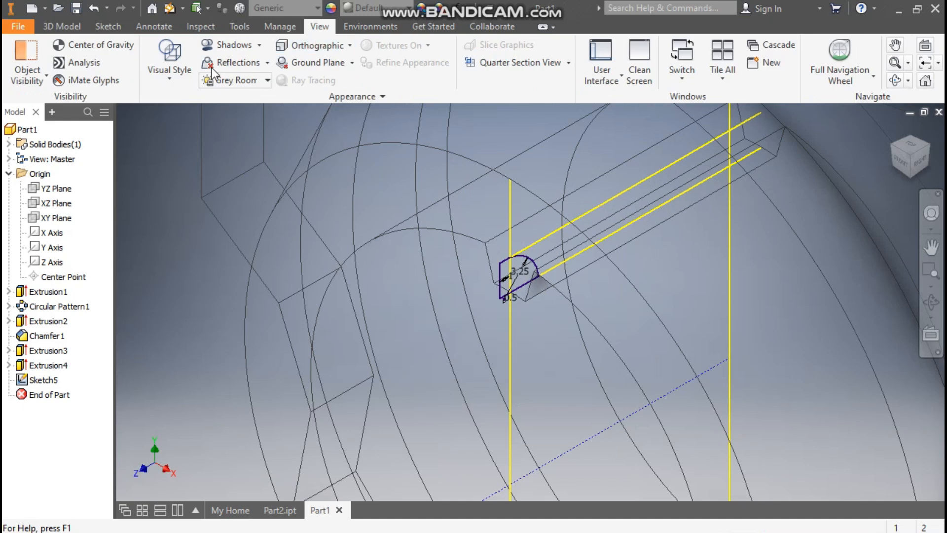
{"action": "left_click", "coordinate": [173, 68]}
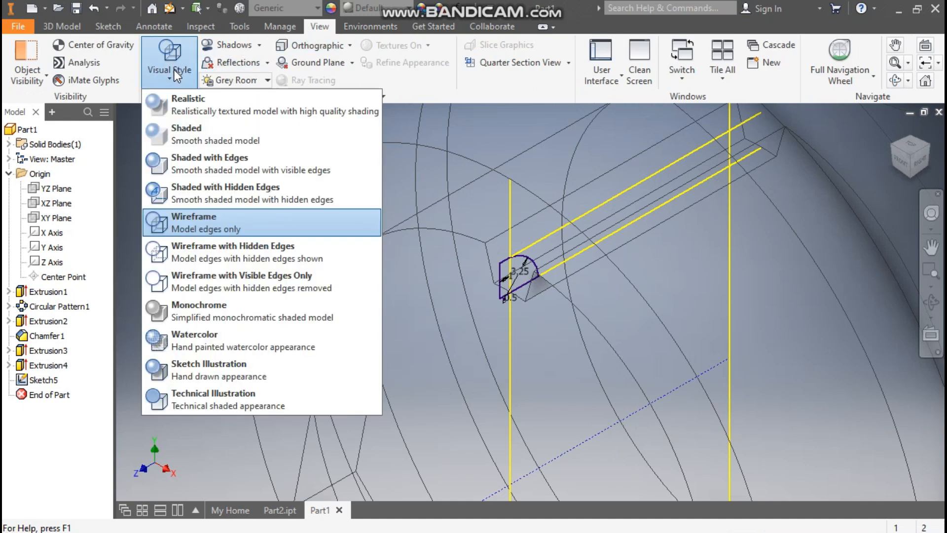
{"action": "left_click", "coordinate": [197, 166]}
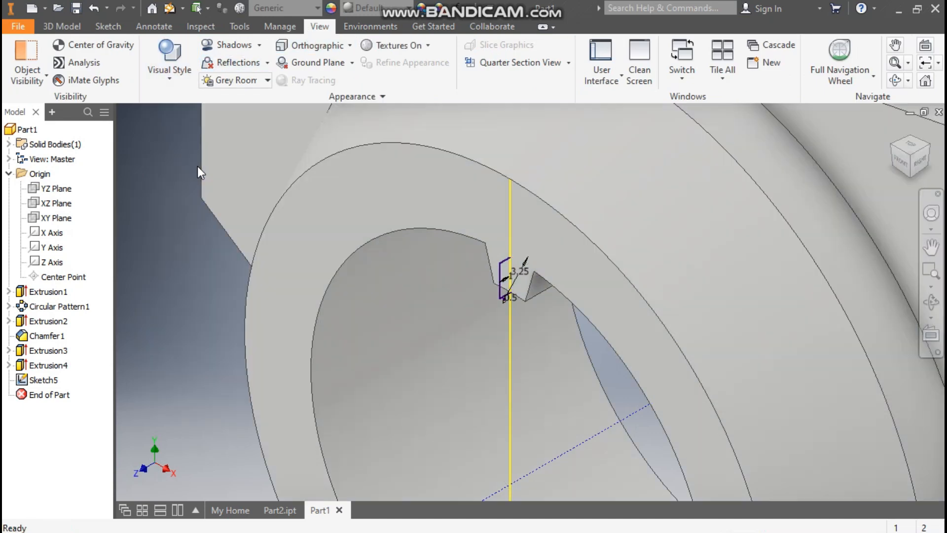
Start a Revolve of the small arc-ended profile at the spline tooth about the horizontal construction line through the bore's centre
{"action": "left_click", "coordinate": [75, 28]}
{"action": "left_click", "coordinate": [79, 64]}
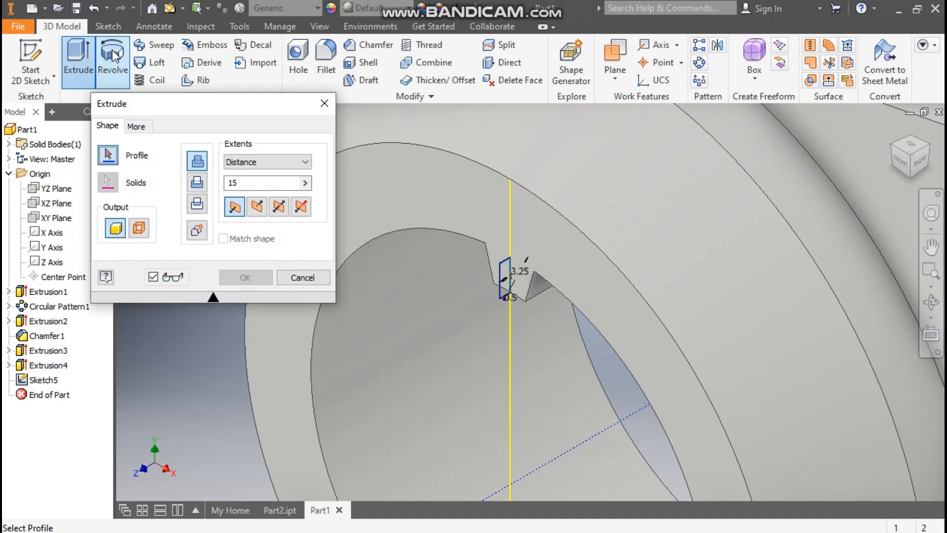
{"action": "left_click", "coordinate": [112, 59]}
{"action": "left_click", "coordinate": [503, 272]}
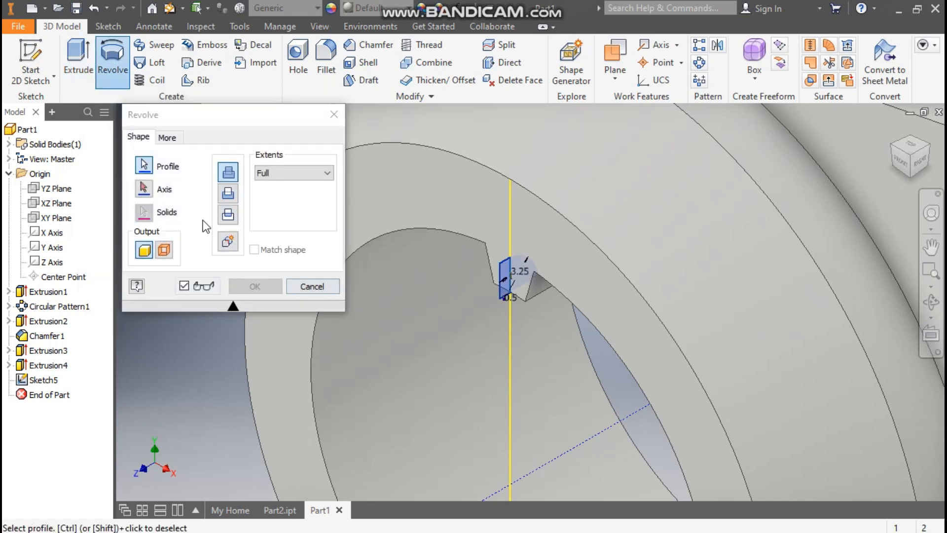
{"action": "left_click", "coordinate": [148, 195]}
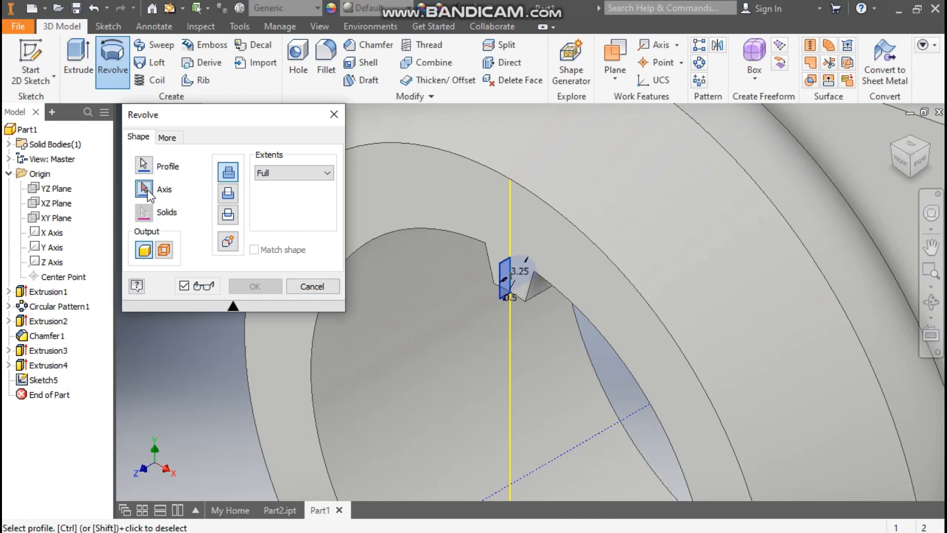
{"action": "scroll", "coordinate": [468, 276], "scroll_direction": "down", "scroll_amount": 3}
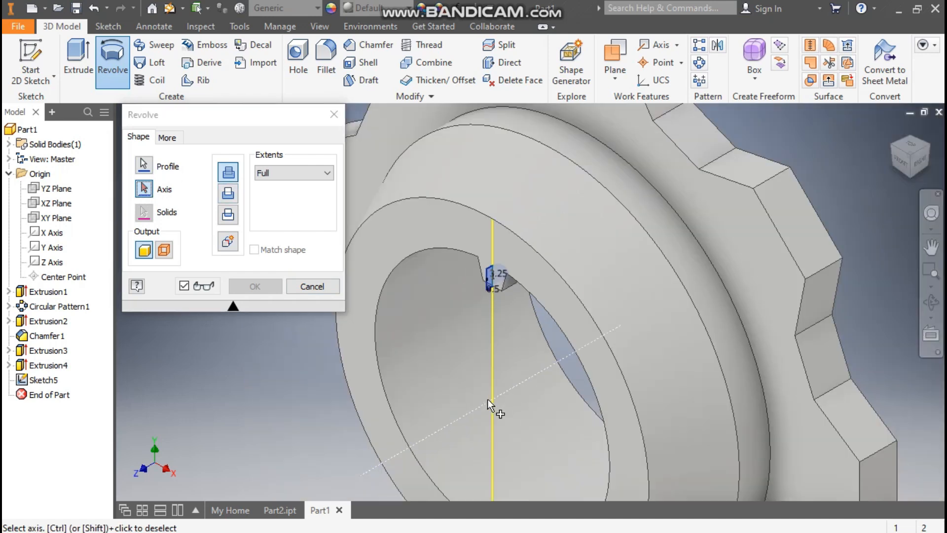
{"action": "left_click", "coordinate": [488, 400]}
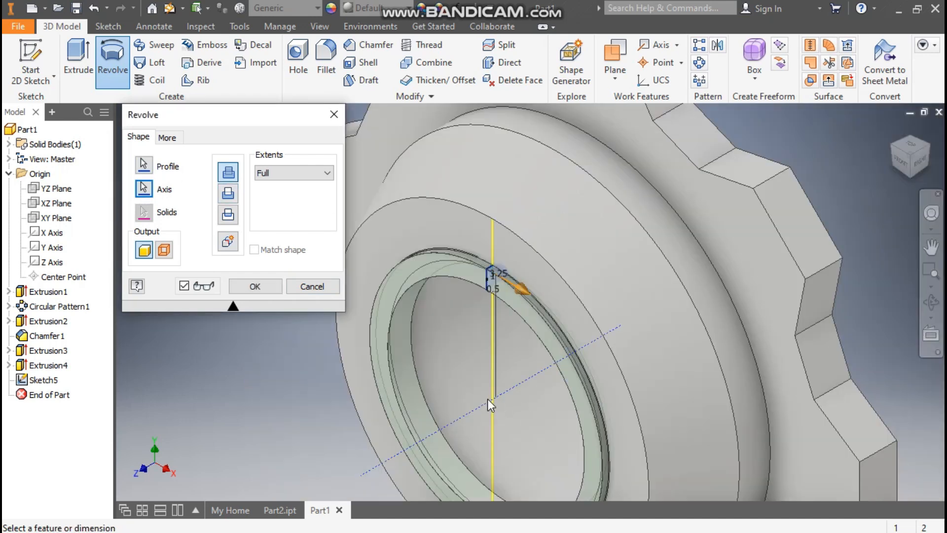
Limit the revolve to a 30-degree angle, symmetric about the sketch plane, and complete it as a cut
{"action": "left_click", "coordinate": [280, 171]}
{"action": "left_click", "coordinate": [280, 186]}
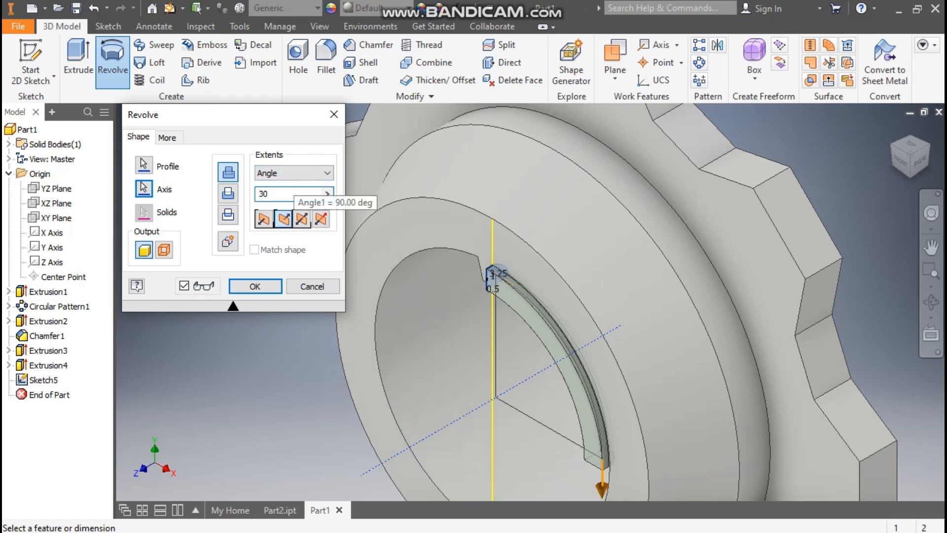
{"action": "left_click", "coordinate": [303, 220]}
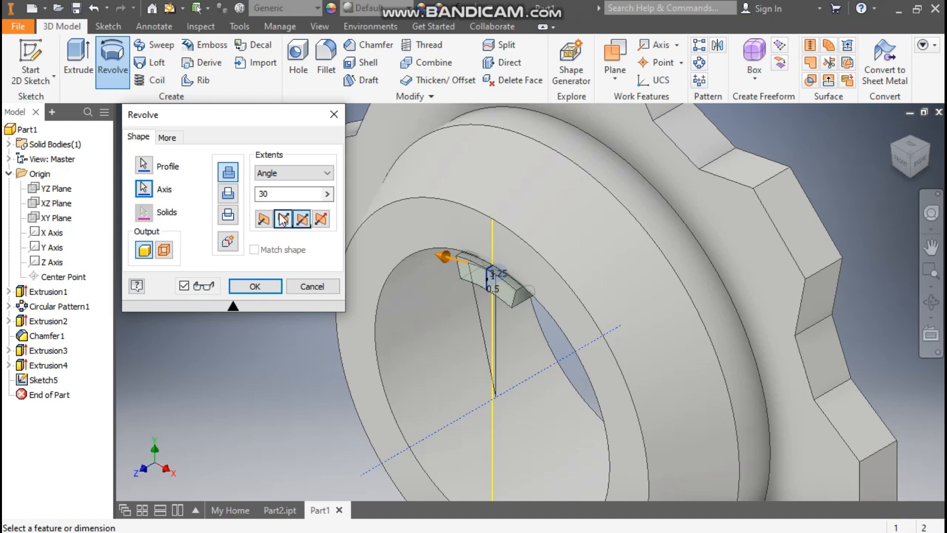
{"action": "left_click", "coordinate": [231, 198]}
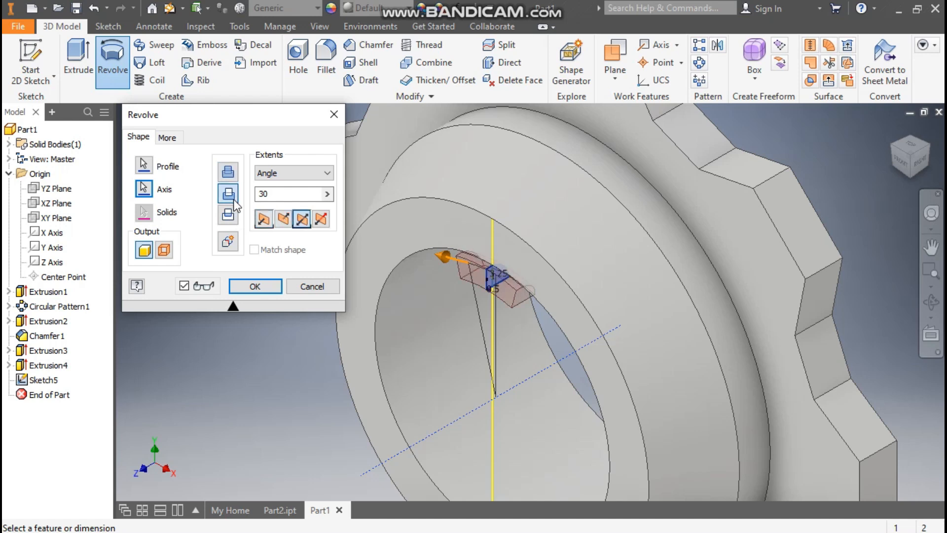
{"action": "left_click", "coordinate": [254, 287]}
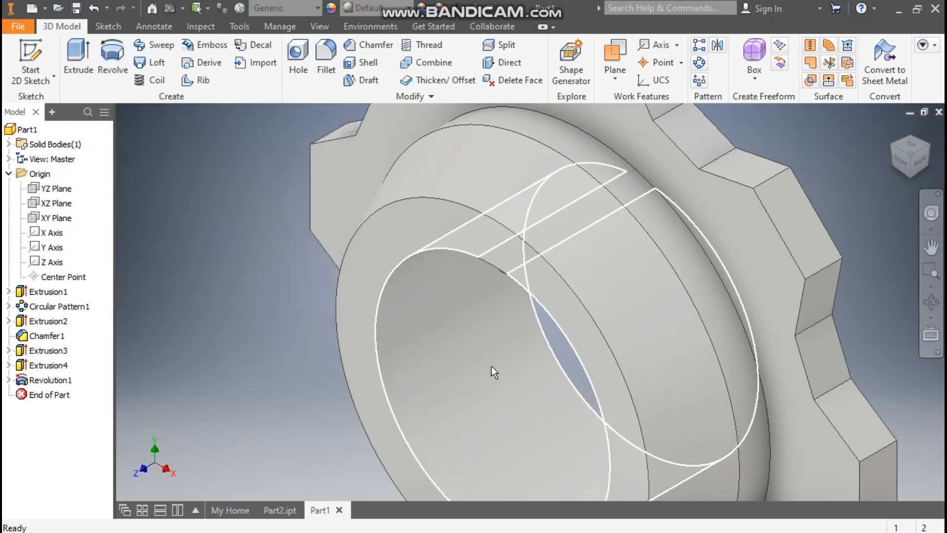
Create a work plane midway between the boss end face and the parallel hub face on the opposite side
{"action": "mouse_move", "coordinate": [491, 366]}
{"action": "middle_mouse_down", "text": "shift"}
{"action": "mouse_move", "coordinate": [517, 349]}
{"action": "mouse_move", "coordinate": [528, 324]}
{"action": "mouse_move", "coordinate": [533, 336]}
{"action": "mouse_move", "coordinate": [503, 363]}
{"action": "mouse_move", "coordinate": [480, 363]}
{"action": "mouse_move", "coordinate": [507, 363]}
{"action": "middle_mouse_up", "text": "shift"}
{"action": "scroll", "coordinate": [506, 360], "scroll_direction": "down", "scroll_amount": 3}
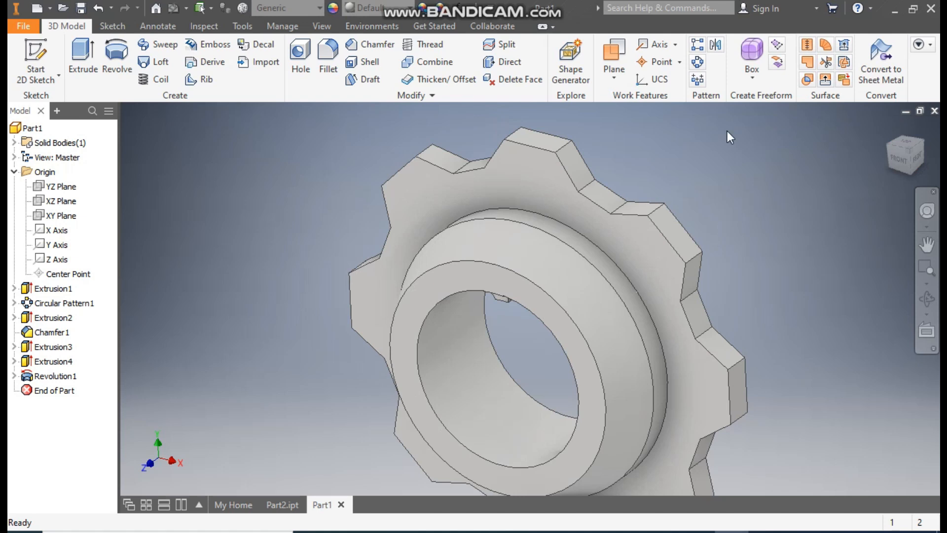
{"action": "mouse_move", "coordinate": [671, 185]}
{"action": "middle_mouse_down"}
{"action": "mouse_move", "coordinate": [644, 182]}
{"action": "mouse_move", "coordinate": [674, 180]}
{"action": "middle_mouse_up"}
{"action": "scroll", "coordinate": [646, 181], "scroll_direction": "down", "scroll_amount": 3}
{"action": "scroll", "coordinate": [659, 180], "scroll_direction": "up", "scroll_amount": 2}
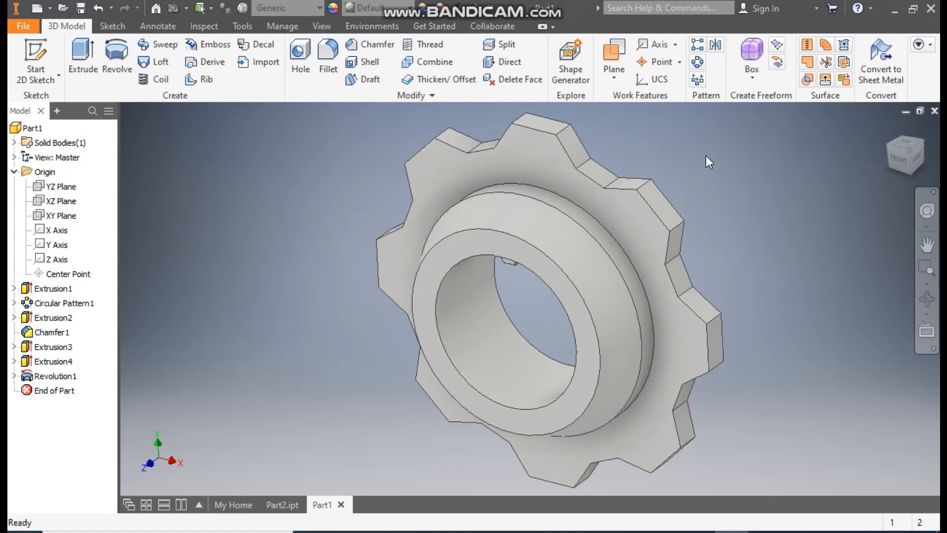
{"action": "middle_click_drag", "start_coordinate": [723, 161], "coordinate": [833, 212], "text": "shift"}
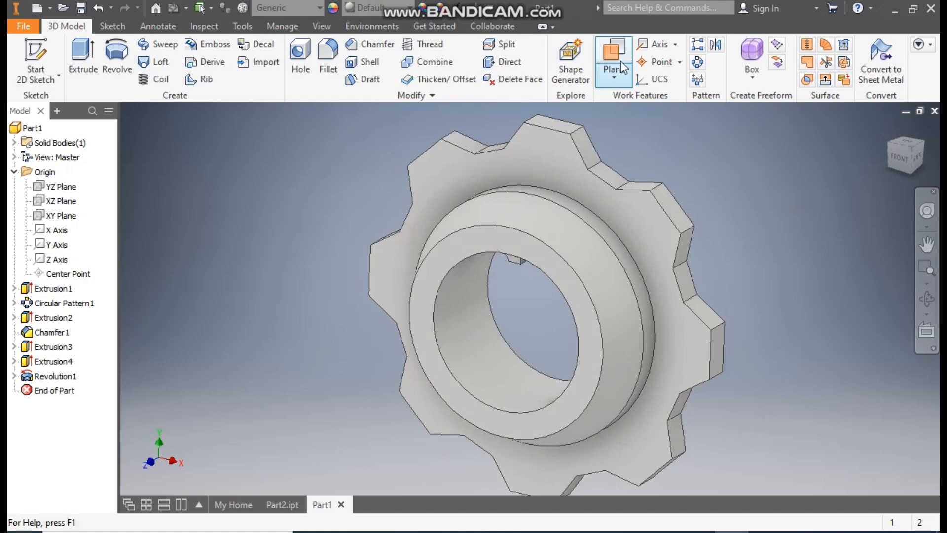
{"action": "left_click", "coordinate": [611, 47]}
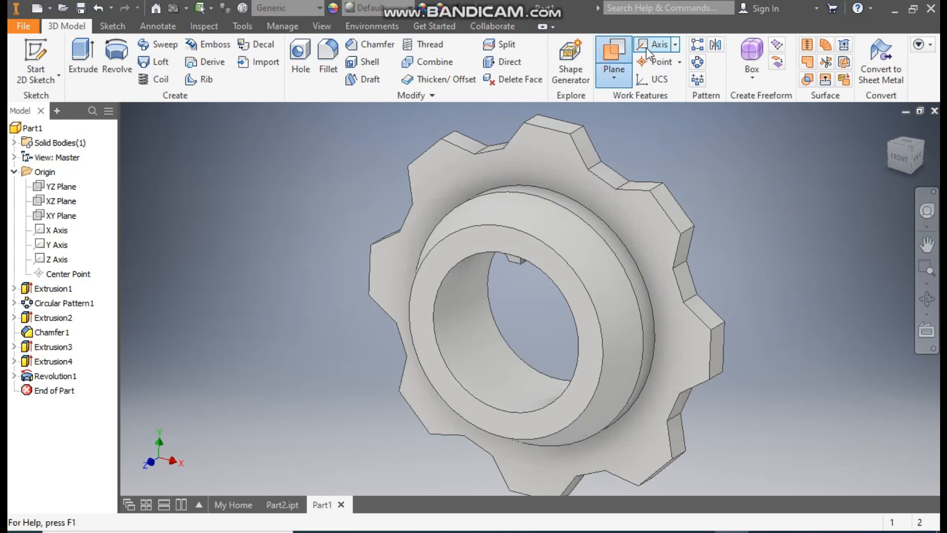
{"action": "left_click", "coordinate": [508, 242]}
{"action": "left_click", "coordinate": [923, 142]}
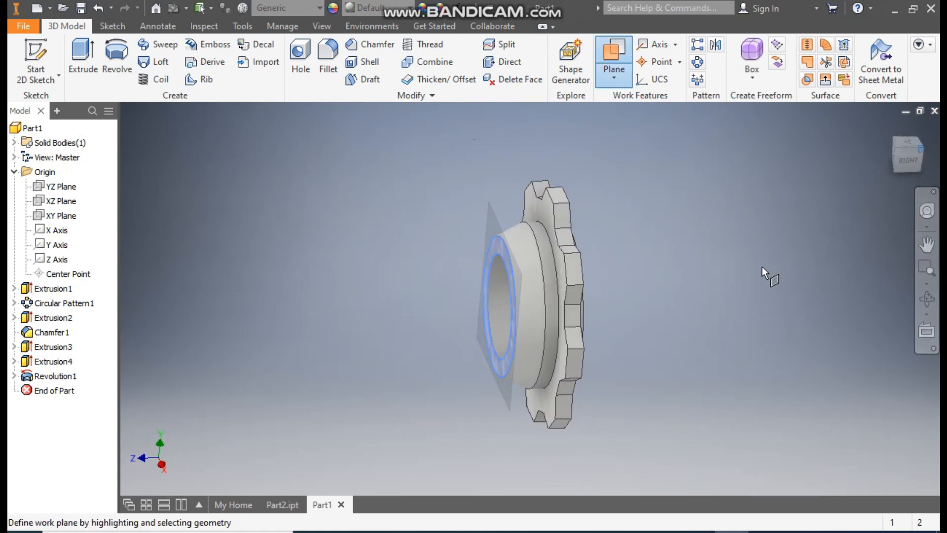
{"action": "scroll", "coordinate": [549, 269], "scroll_direction": "down", "scroll_amount": 4}
{"action": "left_click", "coordinate": [620, 185]}
{"action": "scroll", "coordinate": [665, 294], "scroll_direction": "up", "scroll_amount": 3}
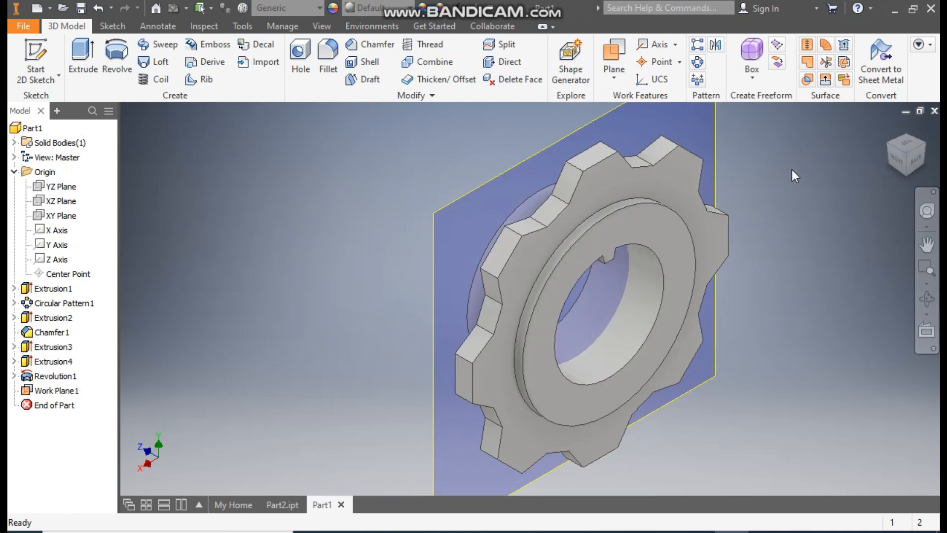
Mirror the revolved cut across the mid work plane to round the other end of the spline tooth
{"action": "middle_click_drag", "start_coordinate": [804, 151], "coordinate": [818, 190]}
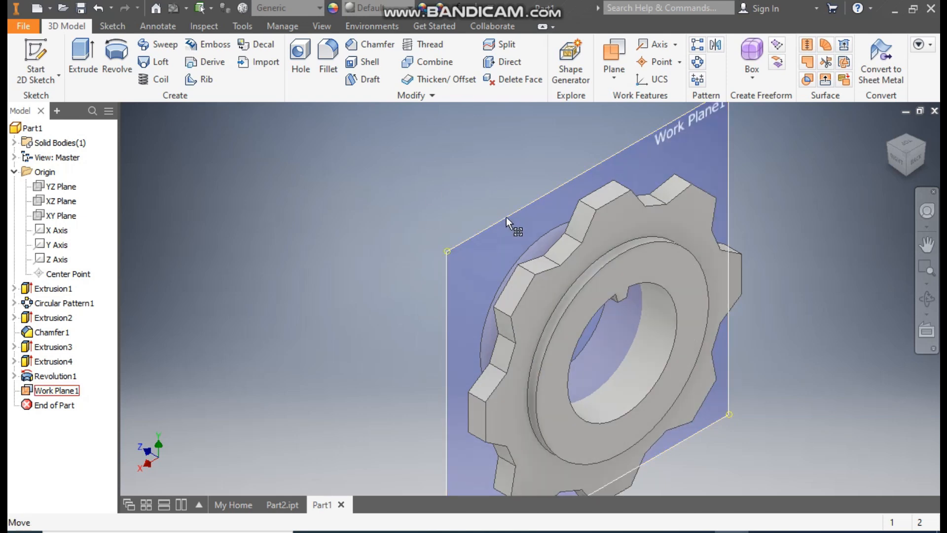
{"action": "left_click", "coordinate": [715, 52]}
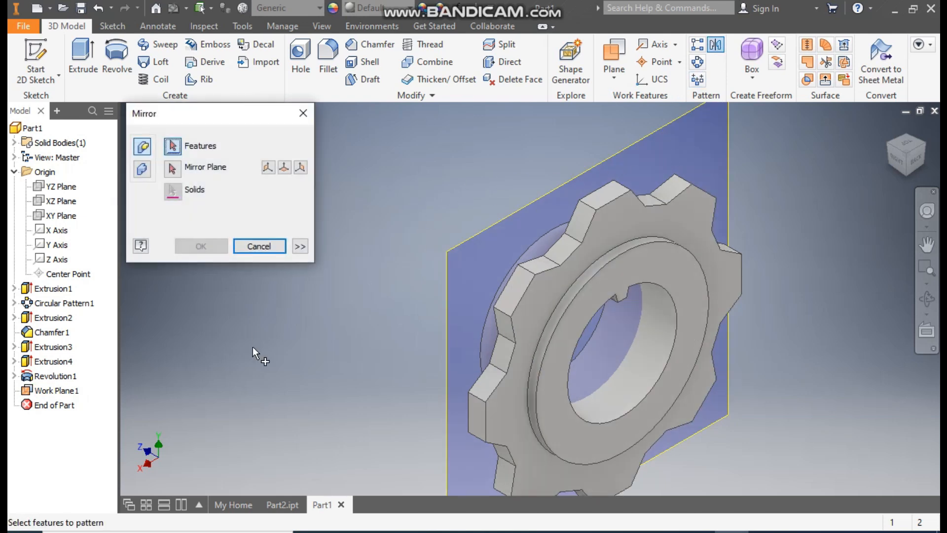
{"action": "left_click", "coordinate": [67, 377]}
{"action": "left_click", "coordinate": [172, 169]}
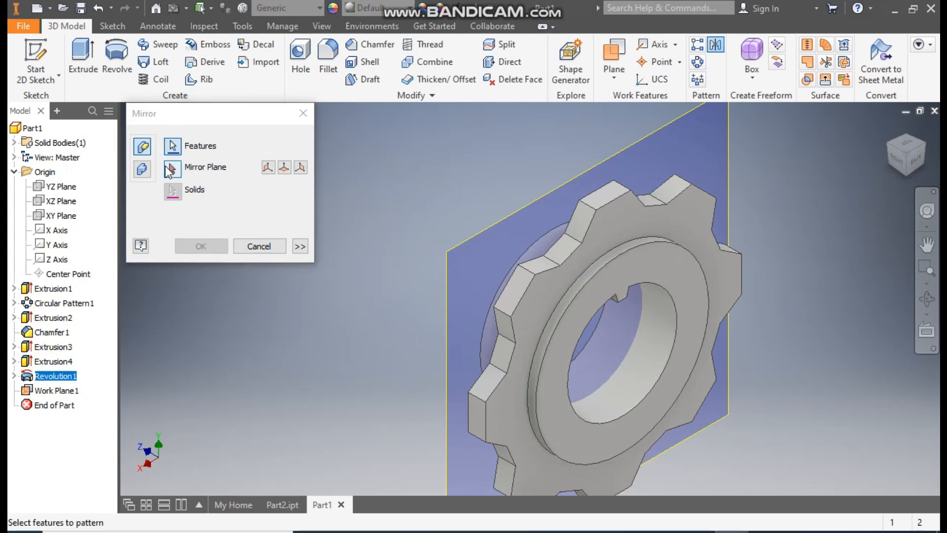
{"action": "left_click", "coordinate": [662, 130]}
{"action": "left_click", "coordinate": [217, 246]}
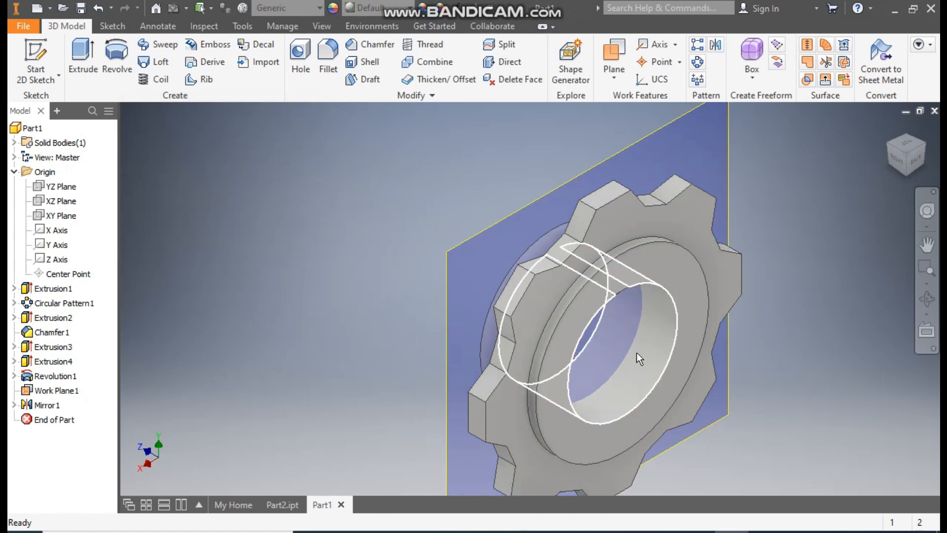
Circular-pattern the spline tooth extrusion, its revolved cut and the mirrored cut around the bore axis as 15 occurrences over 360 degrees
{"action": "middle_click_drag", "start_coordinate": [730, 380], "coordinate": [674, 340], "text": "shift"}
{"action": "scroll", "coordinate": [622, 257], "scroll_direction": "up", "scroll_amount": 5}
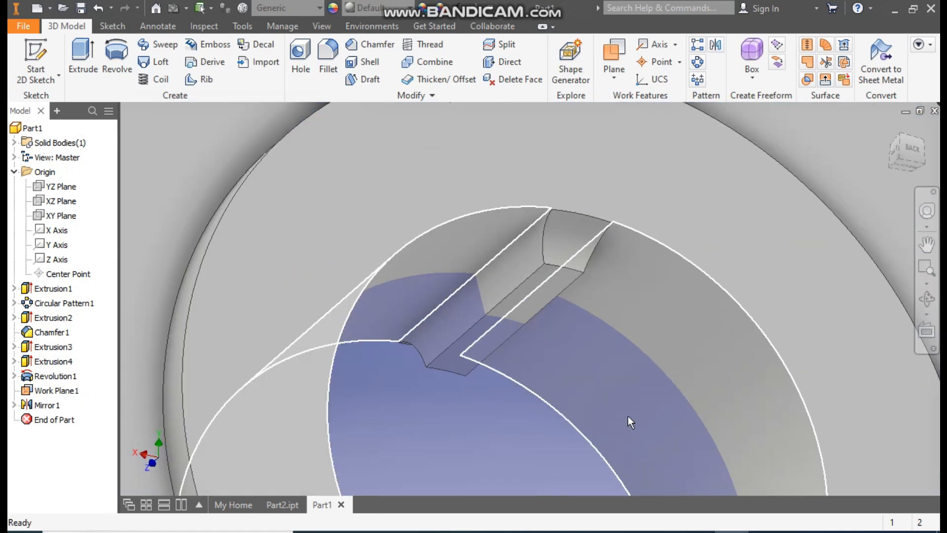
{"action": "scroll", "coordinate": [575, 268], "scroll_direction": "down", "scroll_amount": 5}
{"action": "middle_click_drag", "start_coordinate": [720, 265], "coordinate": [920, 286], "text": "shift"}
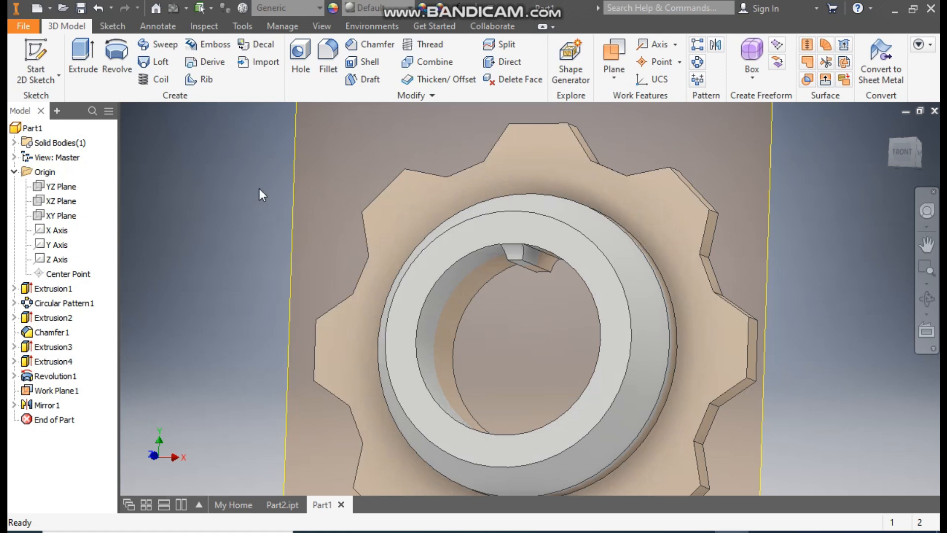
{"action": "left_click", "coordinate": [697, 61]}
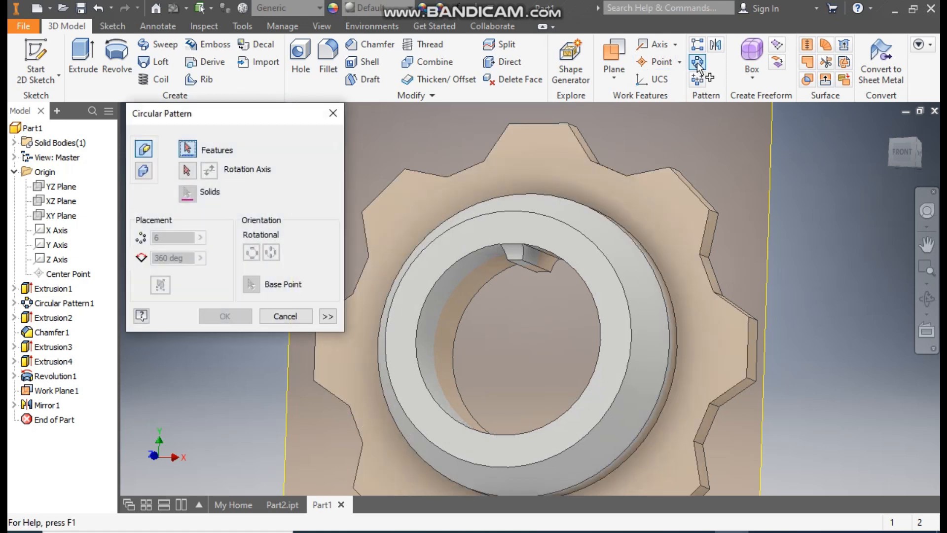
{"action": "left_click", "coordinate": [69, 363]}
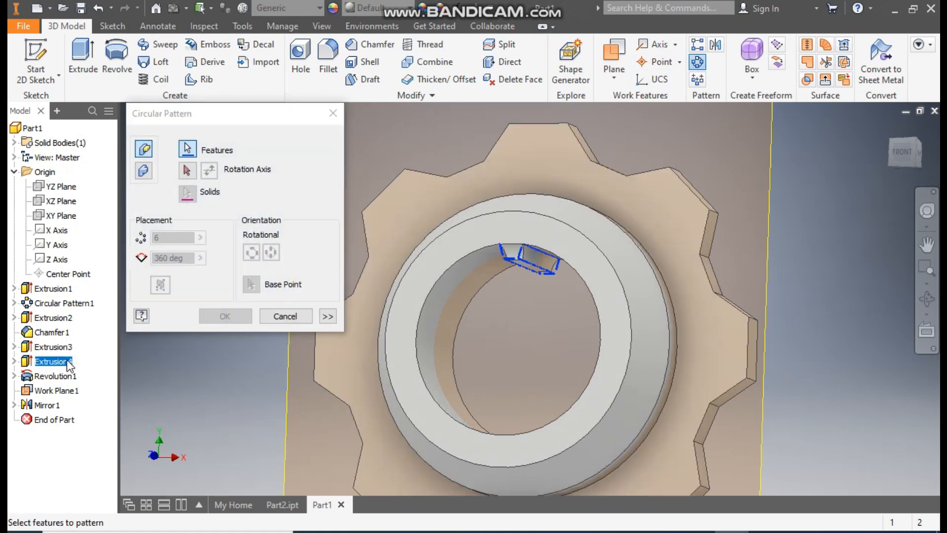
{"action": "left_click", "coordinate": [69, 377]}
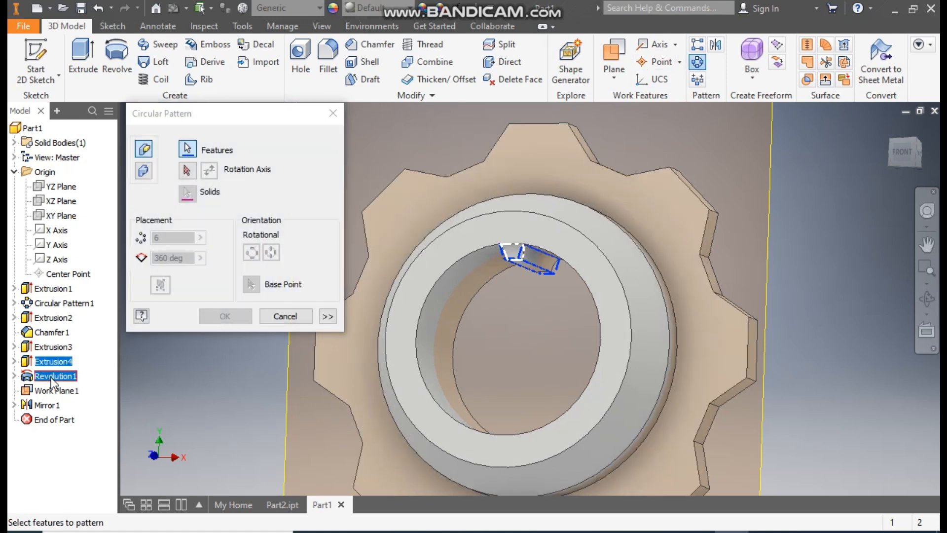
{"action": "left_click", "coordinate": [54, 406]}
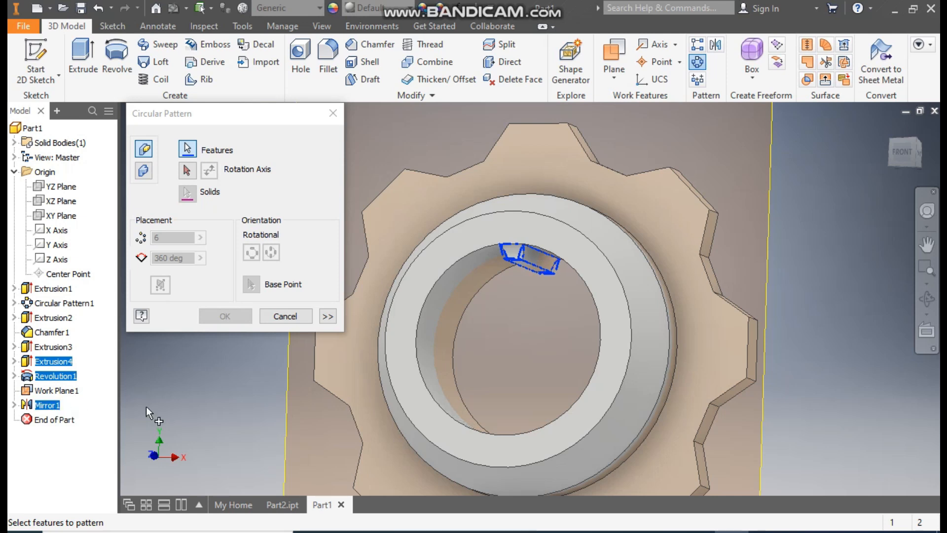
{"action": "left_click", "coordinate": [188, 172]}
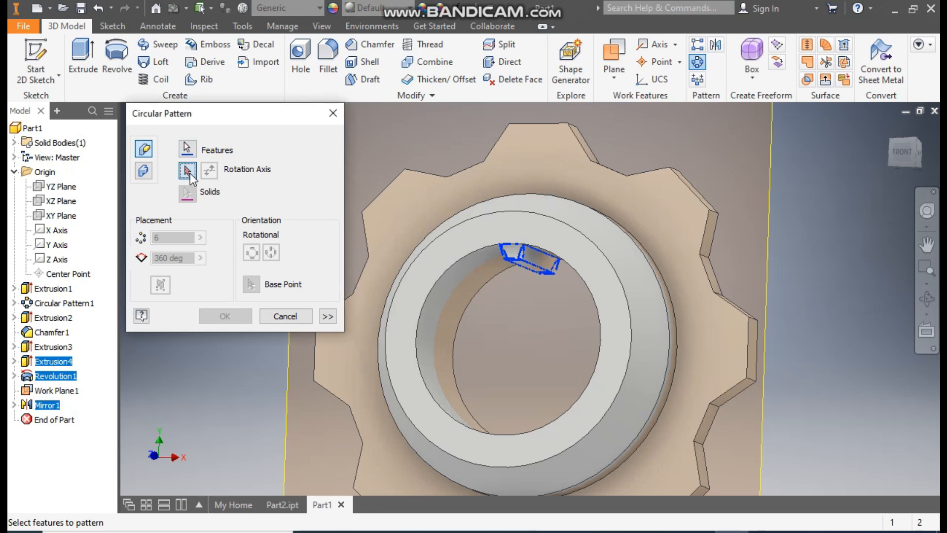
{"action": "left_click", "coordinate": [459, 284]}
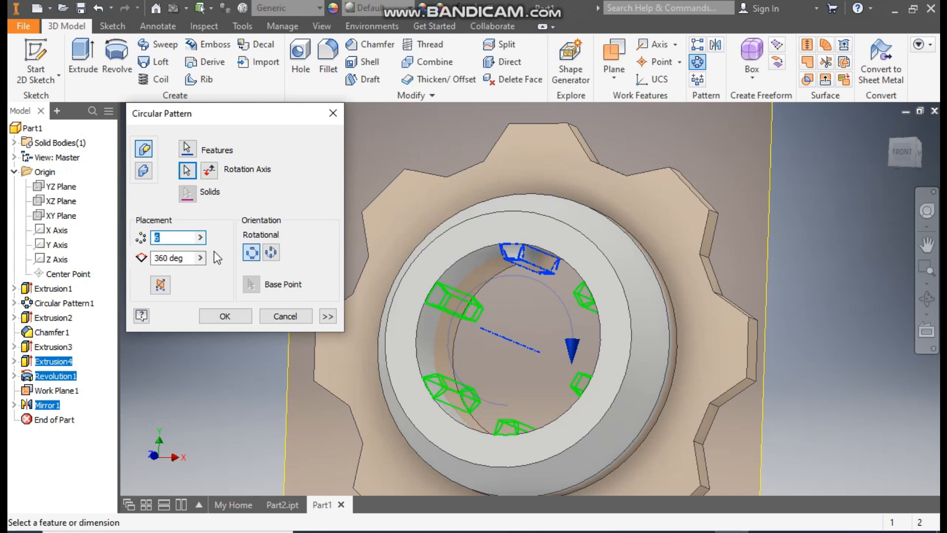
{"action": "type", "text": "15"}
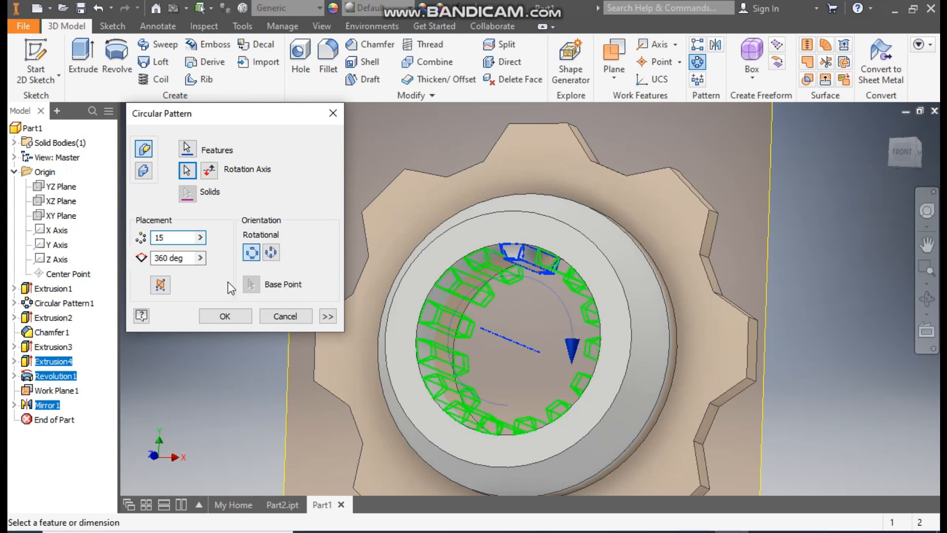
{"action": "left_click", "coordinate": [220, 316]}
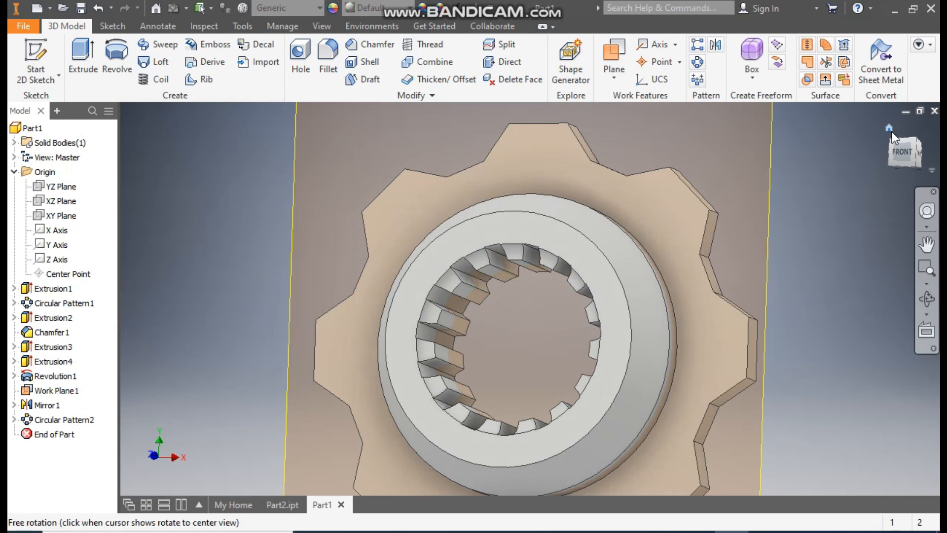
Start a sketch on the toothed flange's boss-side face and draw a 74 mm diameter circle centred on the bore axis
{"action": "left_click", "coordinate": [888, 128]}
{"action": "scroll", "coordinate": [487, 345], "scroll_direction": "down", "scroll_amount": 4}
{"action": "middle_click_drag", "start_coordinate": [499, 314], "coordinate": [475, 372]}
{"action": "scroll", "coordinate": [502, 360], "scroll_direction": "down", "scroll_amount": 1}
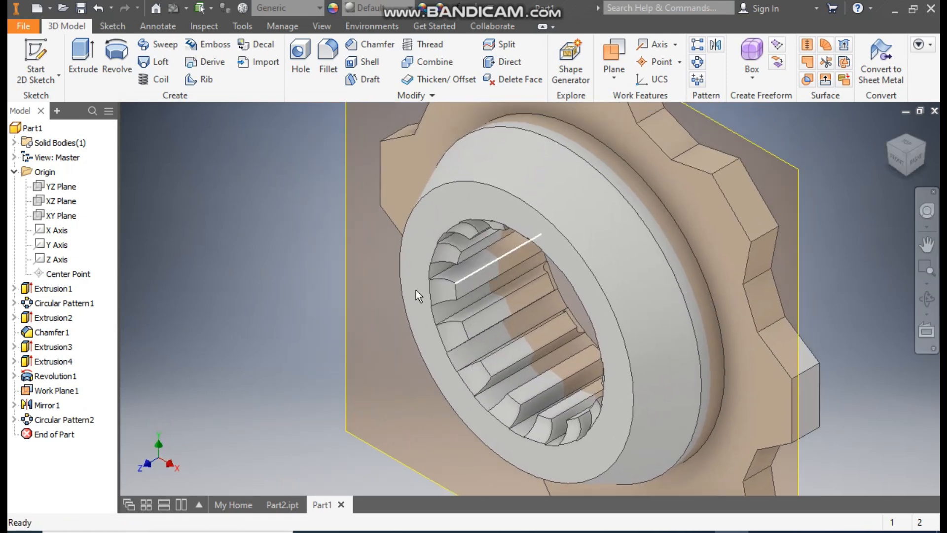
{"action": "scroll", "coordinate": [319, 301], "scroll_direction": "up", "scroll_amount": 2}
{"action": "middle_click_drag", "start_coordinate": [287, 275], "coordinate": [321, 302]}
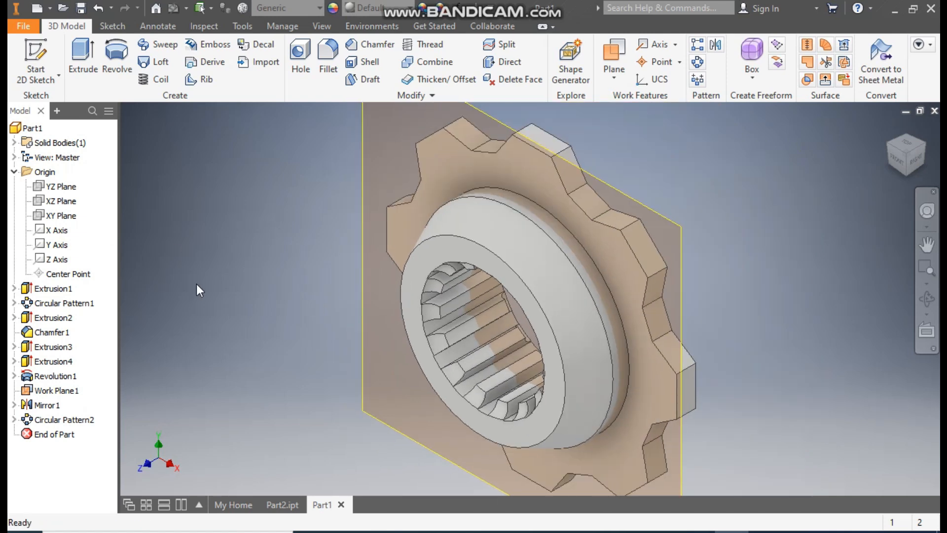
{"action": "left_click", "coordinate": [529, 165]}
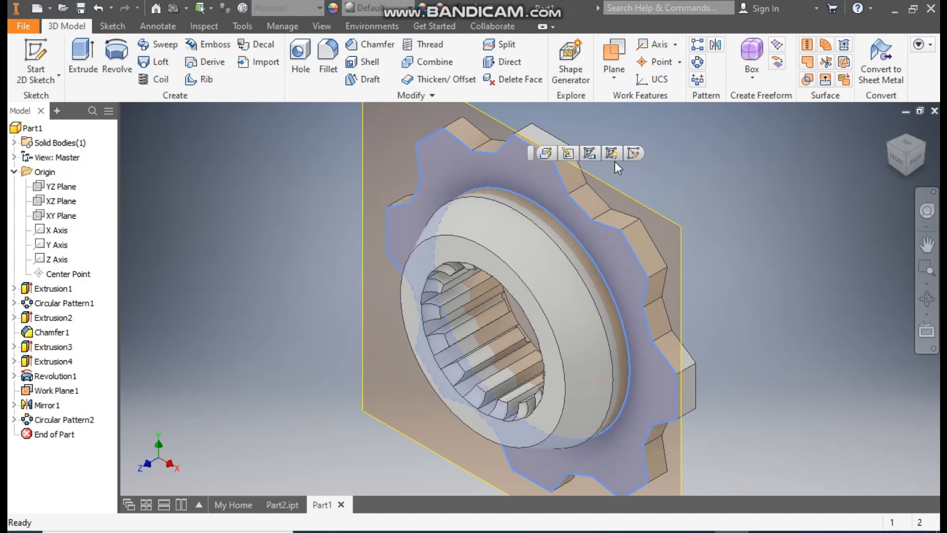
{"action": "left_click", "coordinate": [634, 152]}
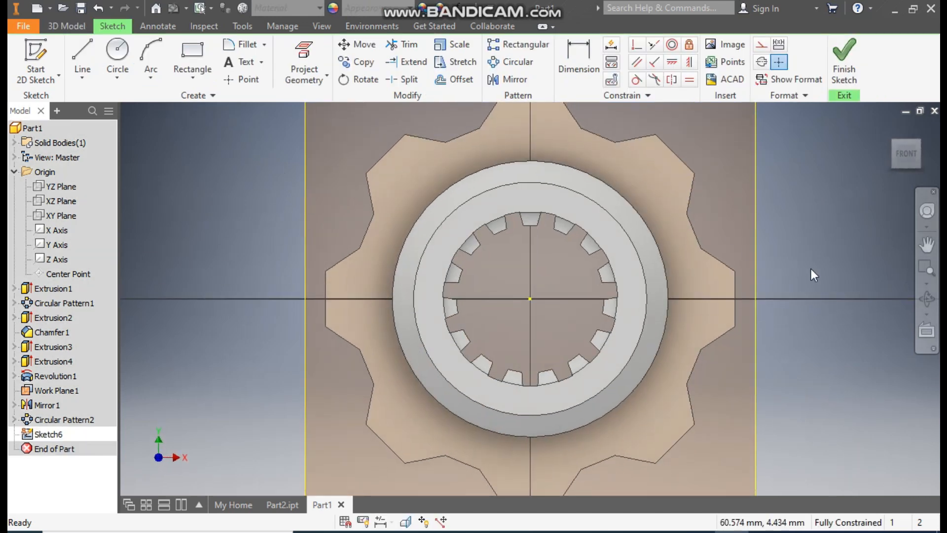
{"action": "left_click", "coordinate": [120, 52]}
{"action": "left_click", "coordinate": [530, 299]}
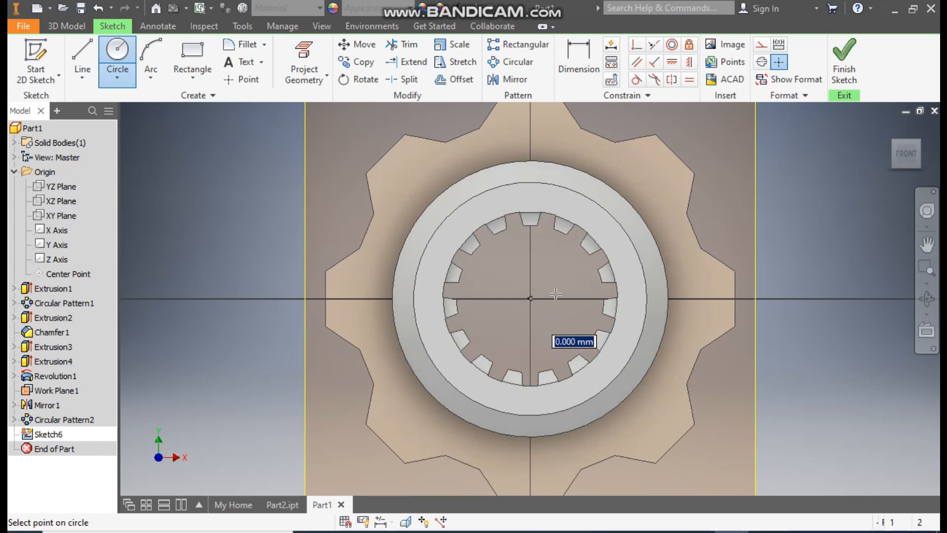
{"action": "type", "text": "74"}
{"action": "key", "text": "Return"}
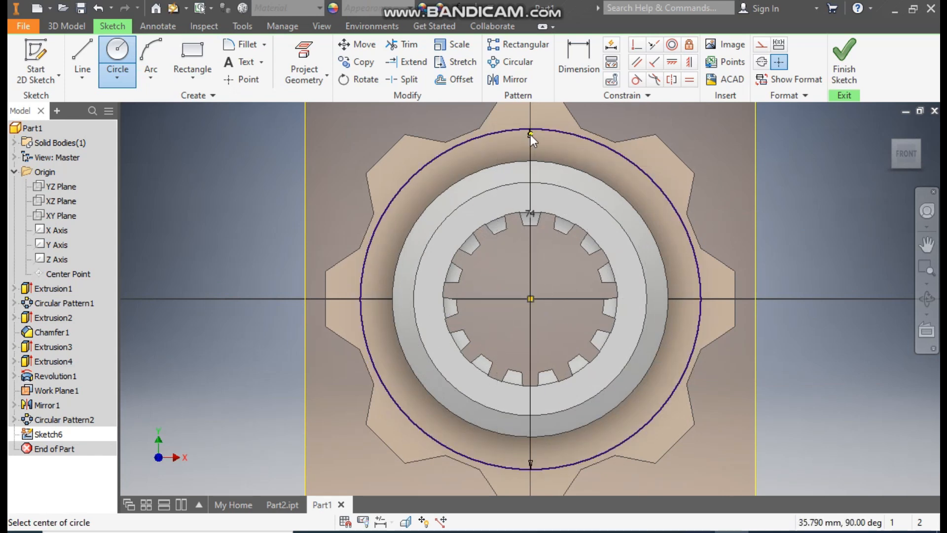
Convert the 74 mm circle to construction geometry
{"action": "key", "text": "Escape"}
{"action": "left_click", "coordinate": [564, 133]}
{"action": "left_click", "coordinate": [761, 44]}
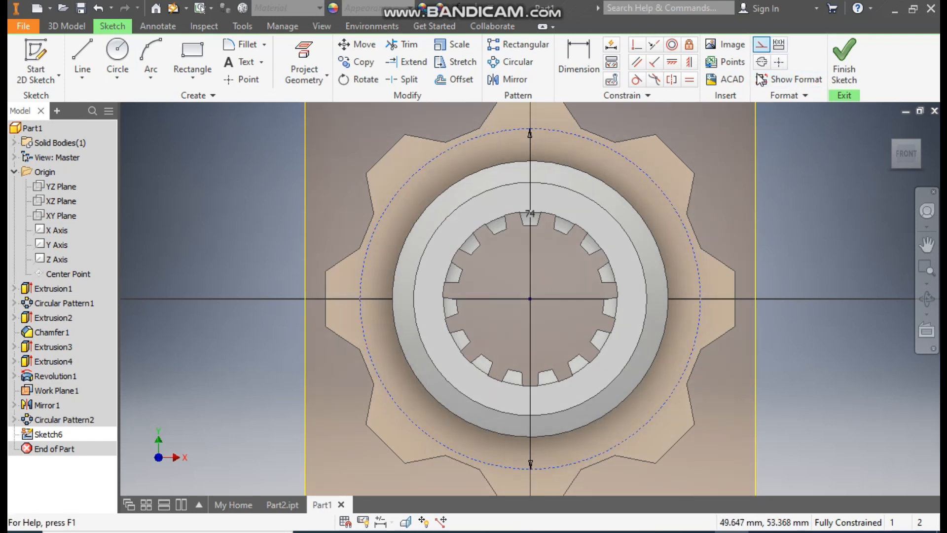
{"action": "left_click", "coordinate": [815, 223]}
Draw a 6 mm circle at the uppermost point of the construction circle and align its centre vertically with the origin
{"action": "scroll", "coordinate": [784, 211], "scroll_direction": "up", "scroll_amount": 1}
{"action": "middle_click_drag", "start_coordinate": [783, 212], "coordinate": [772, 240]}
{"action": "left_click", "coordinate": [124, 44]}
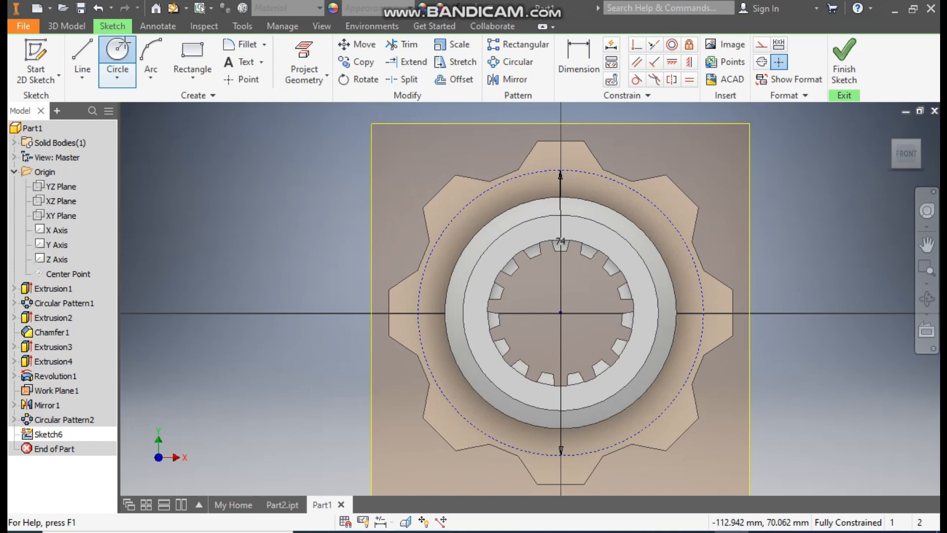
{"action": "left_click", "coordinate": [560, 170]}
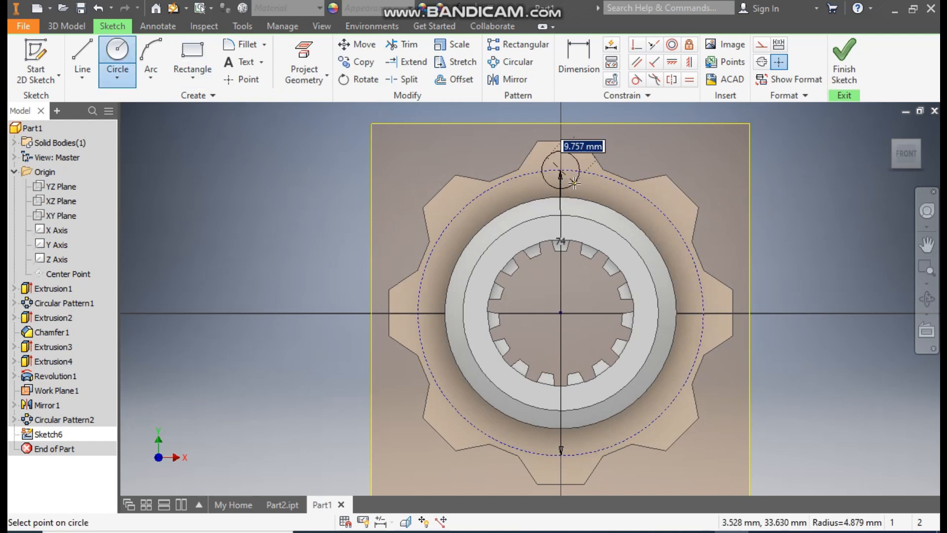
{"action": "type", "text": "6"}
{"action": "key", "text": "Return"}
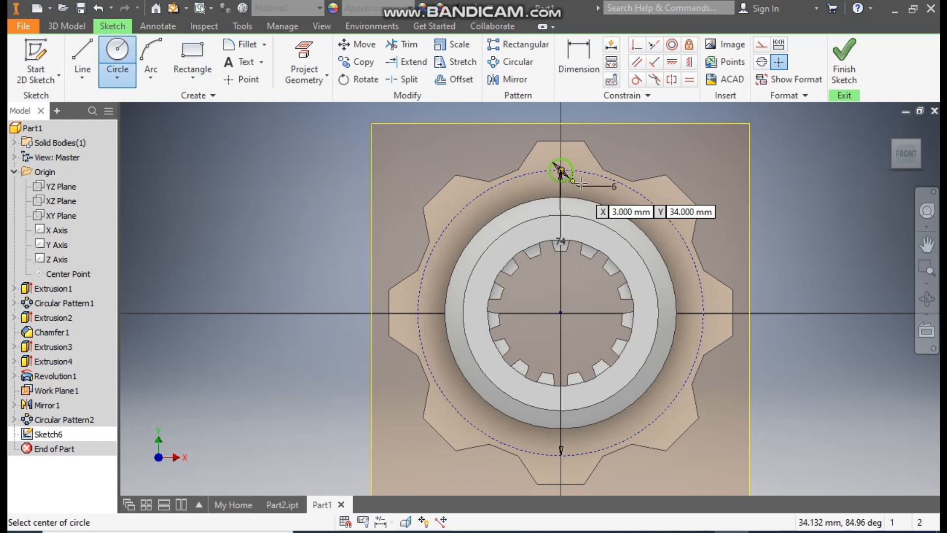
{"action": "left_click", "coordinate": [689, 61]}
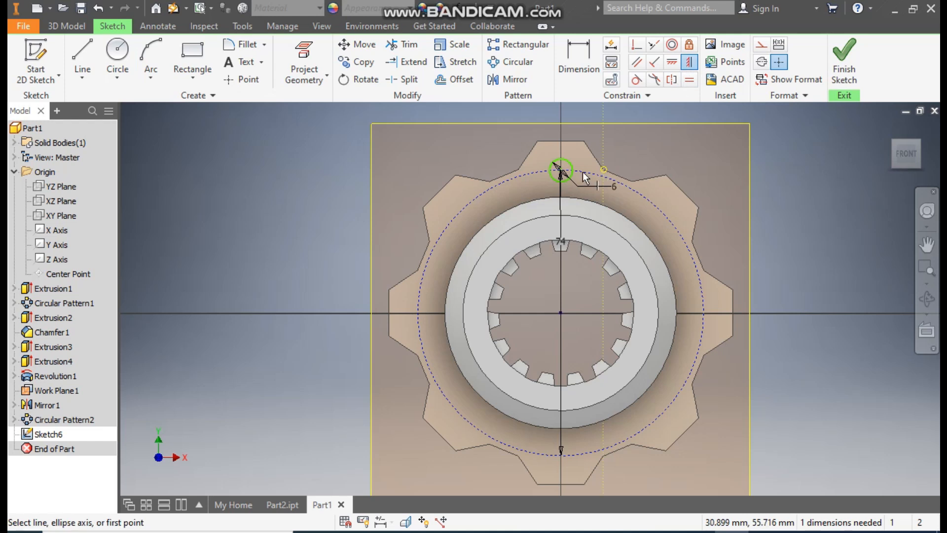
{"action": "left_click", "coordinate": [560, 170]}
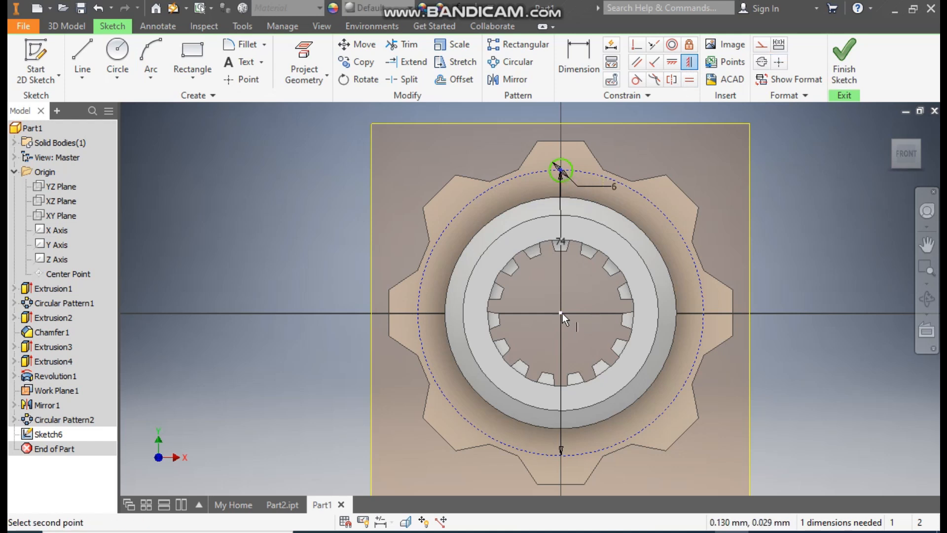
{"action": "left_click", "coordinate": [560, 312]}
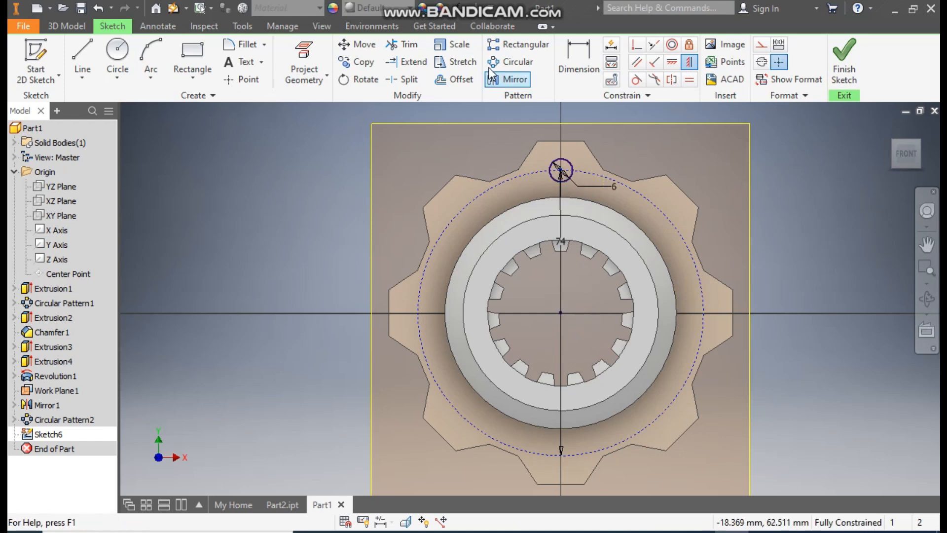
Circular-pattern the 6 mm circle around the construction circle's centre as 8 occurrences over 360 degrees
{"action": "left_click", "coordinate": [512, 61]}
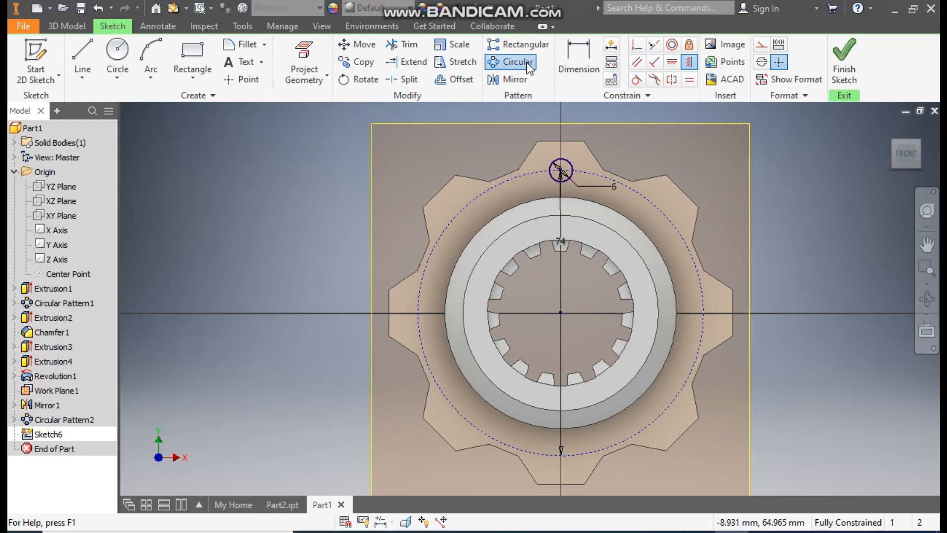
{"action": "left_click", "coordinate": [570, 164]}
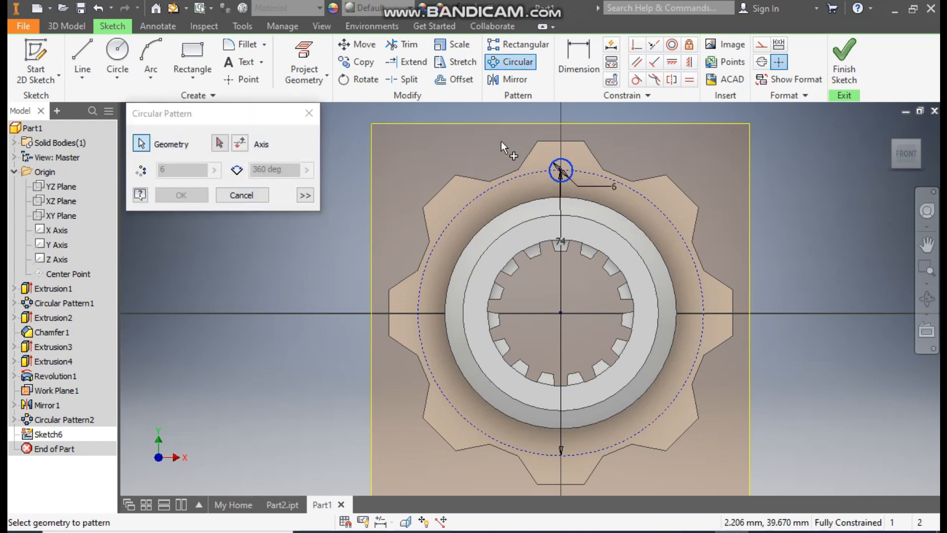
{"action": "left_click", "coordinate": [219, 143]}
{"action": "left_click", "coordinate": [520, 176]}
{"action": "double_click", "coordinate": [163, 169]}
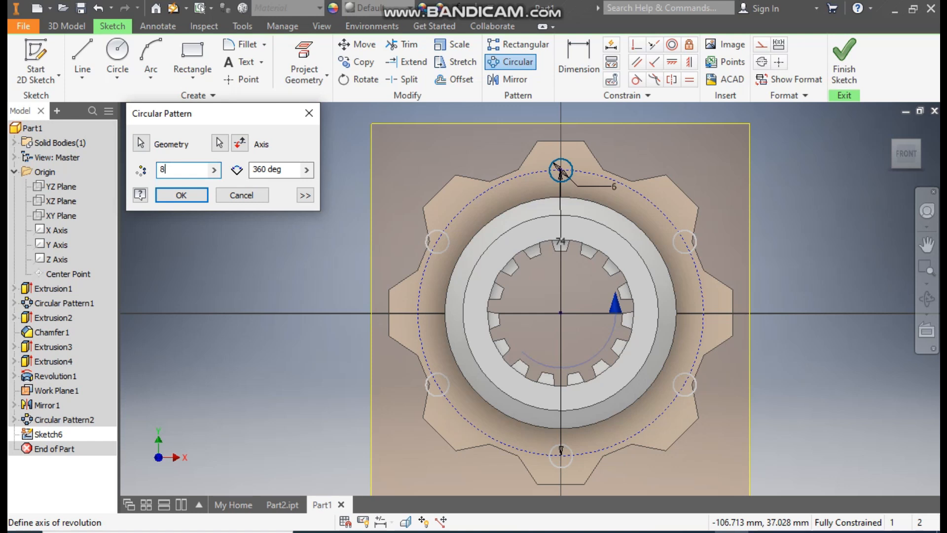
{"action": "left_click", "coordinate": [162, 193]}
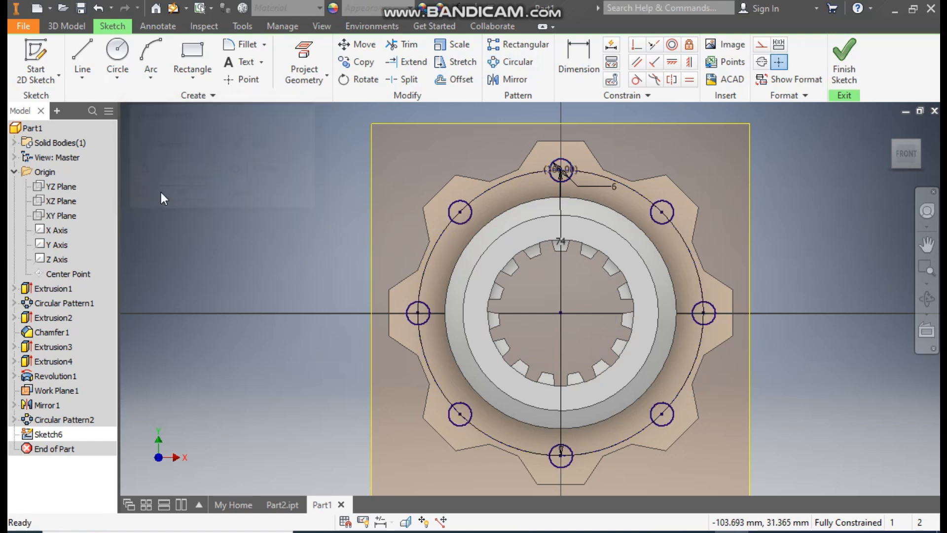
Finish the sketch and extrude all eight circles as a 15 mm cut through the toothed flange
{"action": "left_click", "coordinate": [847, 52]}
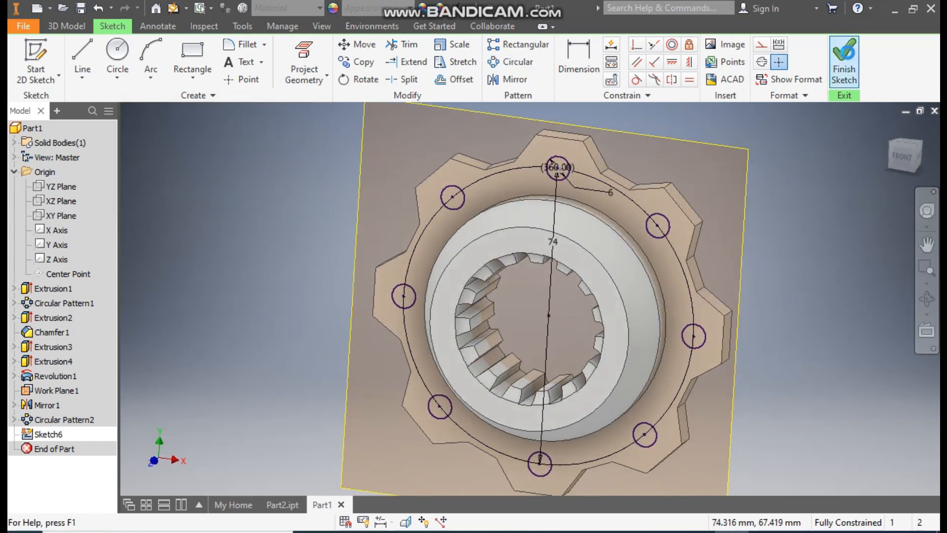
{"action": "left_click", "coordinate": [83, 55]}
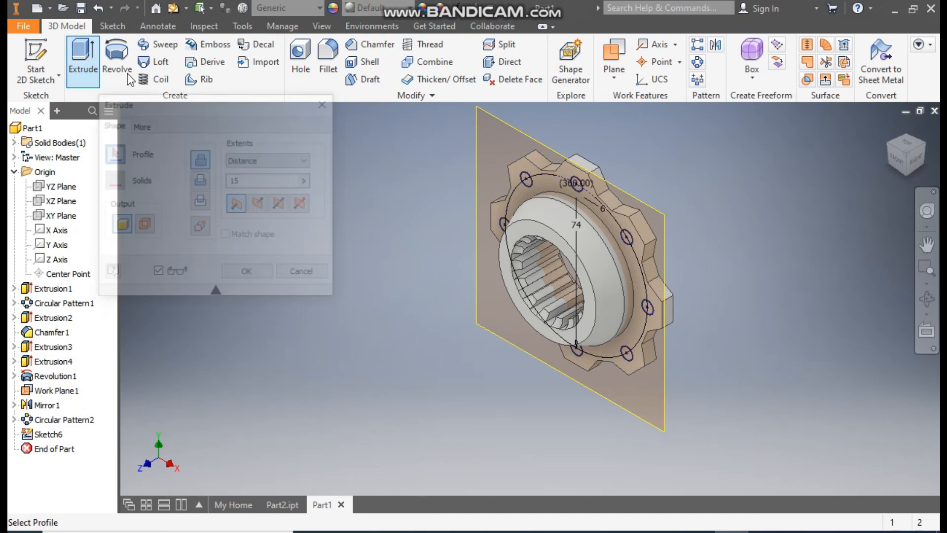
{"action": "left_click_drag", "start_coordinate": [526, 249], "coordinate": [378, 445]}
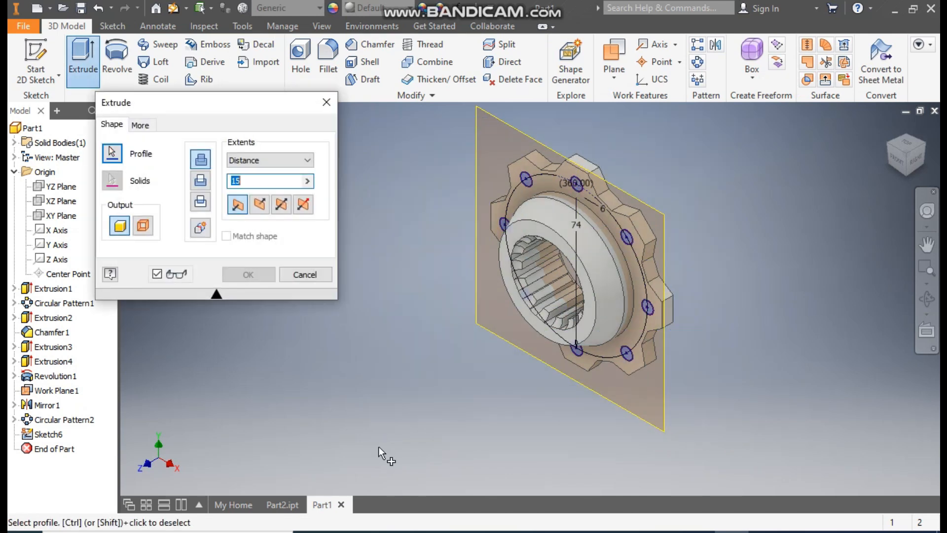
{"action": "left_click", "coordinate": [199, 184]}
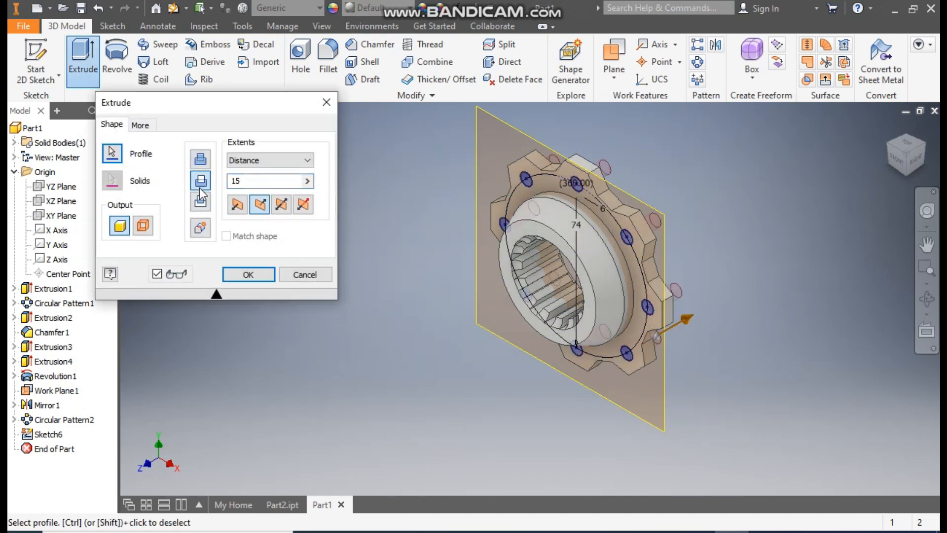
{"action": "left_click", "coordinate": [257, 273]}
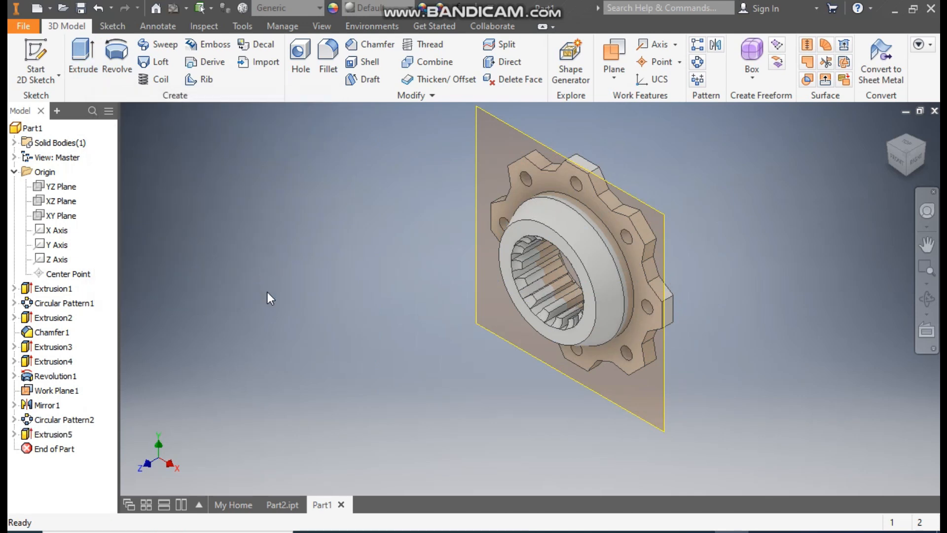
Turn off the visibility of the mid work plane
{"action": "left_click", "coordinate": [519, 134]}
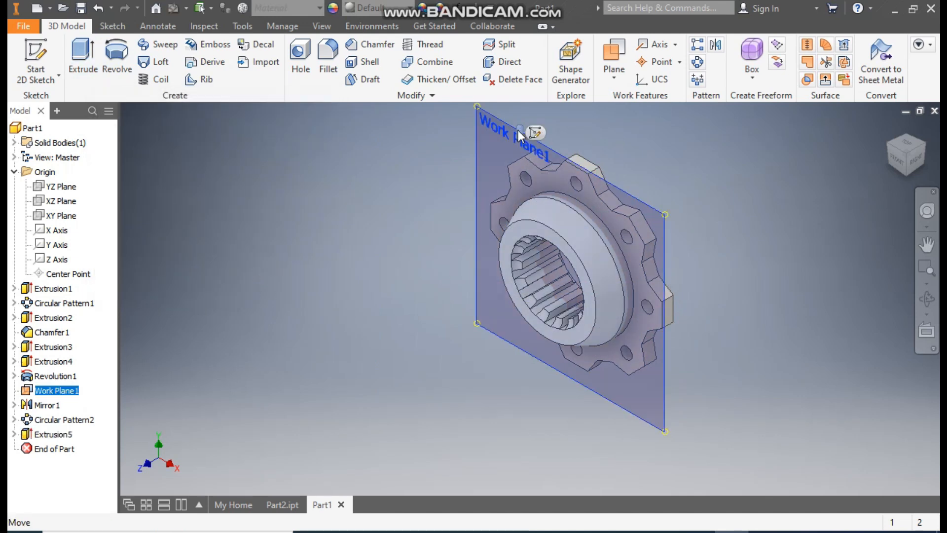
{"action": "right_click", "coordinate": [494, 130]}
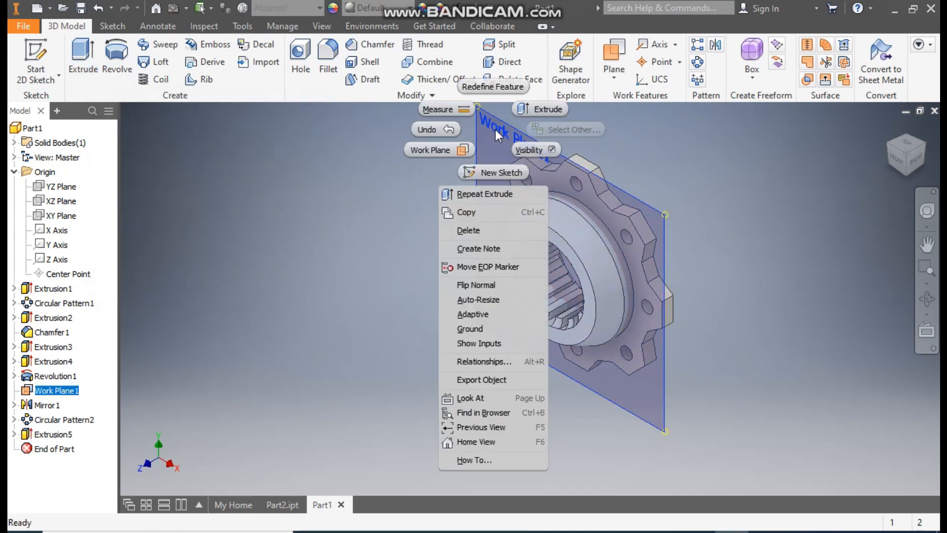
{"action": "left_click", "coordinate": [528, 151]}
{"action": "middle_click_drag", "start_coordinate": [471, 181], "coordinate": [418, 187]}
{"action": "scroll", "coordinate": [470, 181], "scroll_direction": "down", "scroll_amount": 2}
{"action": "scroll", "coordinate": [443, 193], "scroll_direction": "up", "scroll_amount": 1}
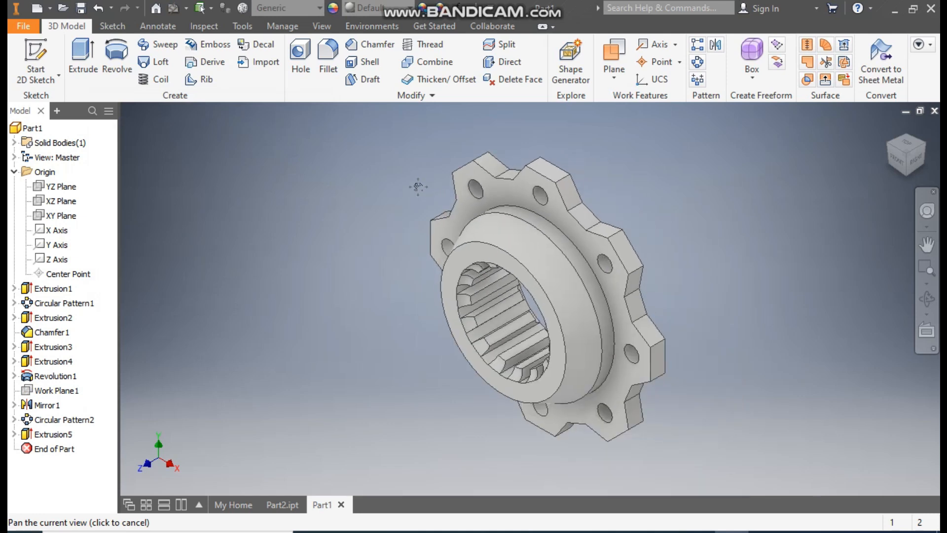
Set the part's appearance to Chrome - Polished
{"action": "left_click", "coordinate": [380, 7]}
{"action": "scroll", "coordinate": [403, 132], "scroll_direction": "up", "scroll_amount": 10}
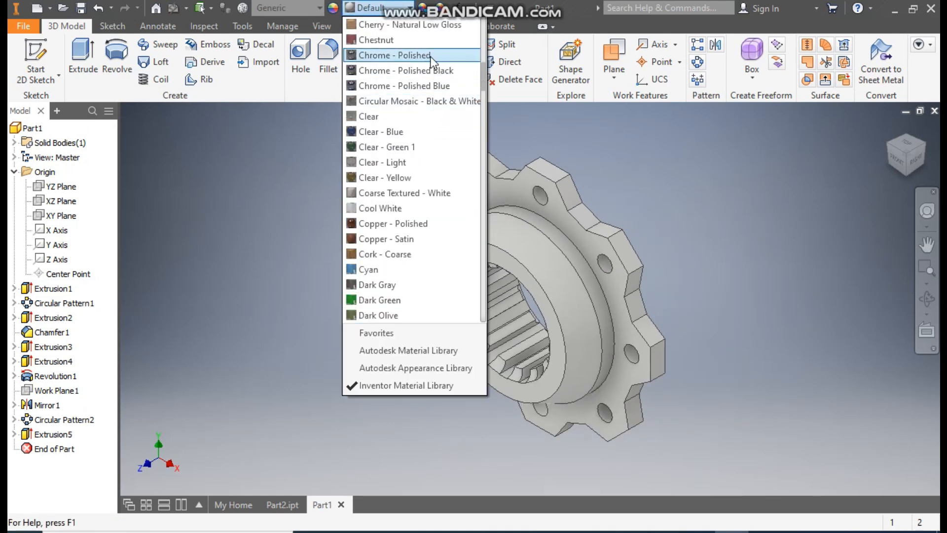
{"action": "left_click", "coordinate": [429, 57]}
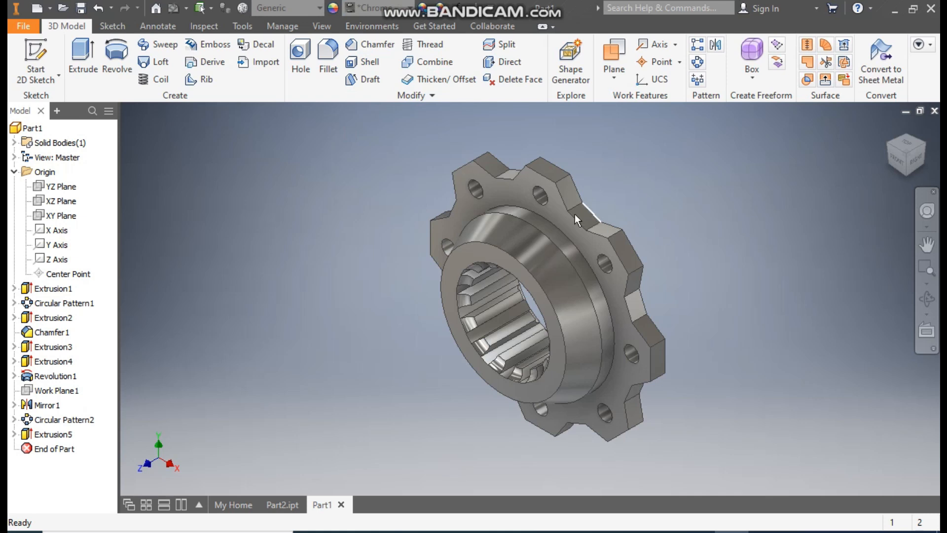
Fillet the circular edges where the hub meets the toothed flange on both faces with a 1 mm radius
{"action": "left_click", "coordinate": [542, 216]}
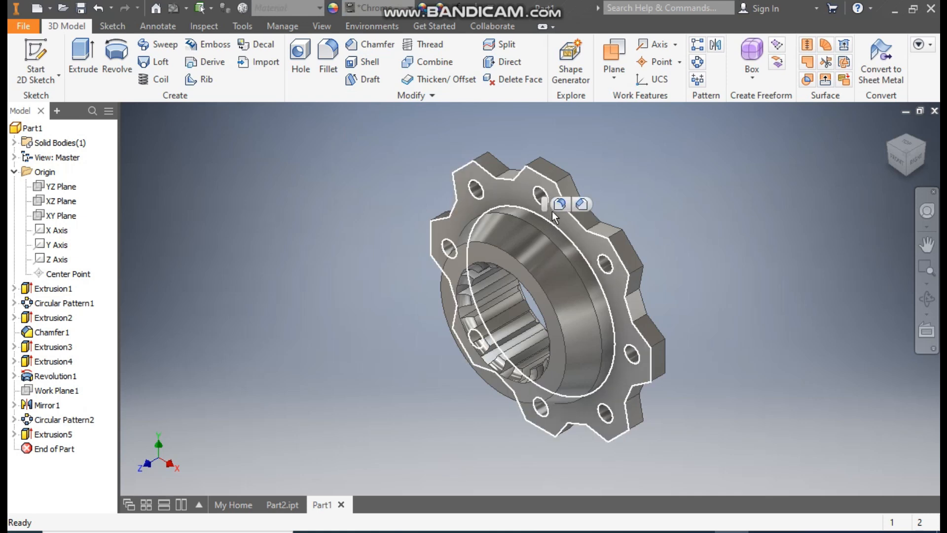
{"action": "left_click", "coordinate": [561, 204]}
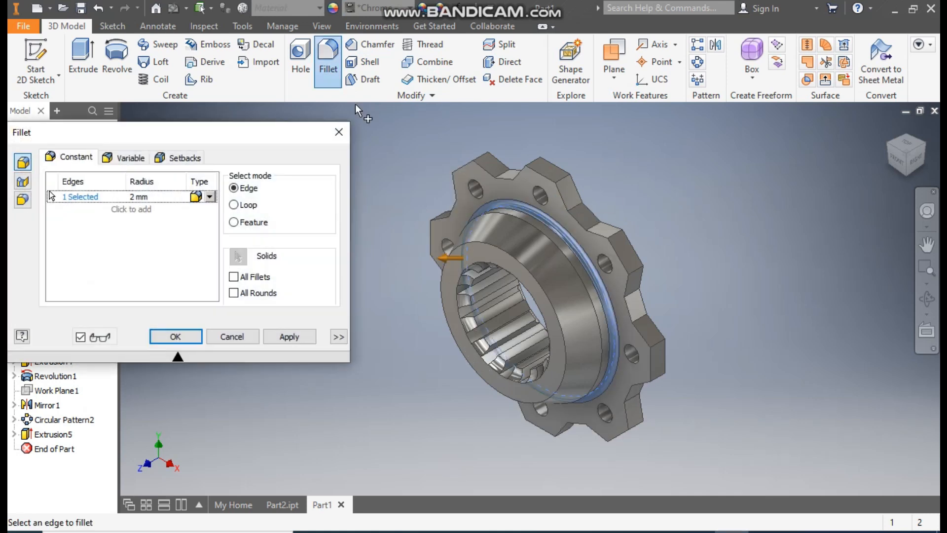
{"action": "type", "text": "1"}
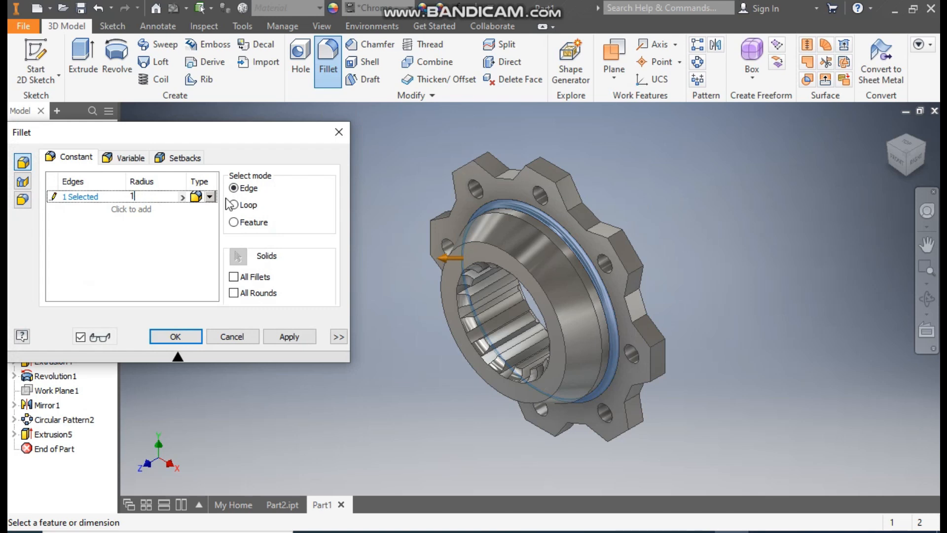
{"action": "left_click", "coordinate": [925, 142]}
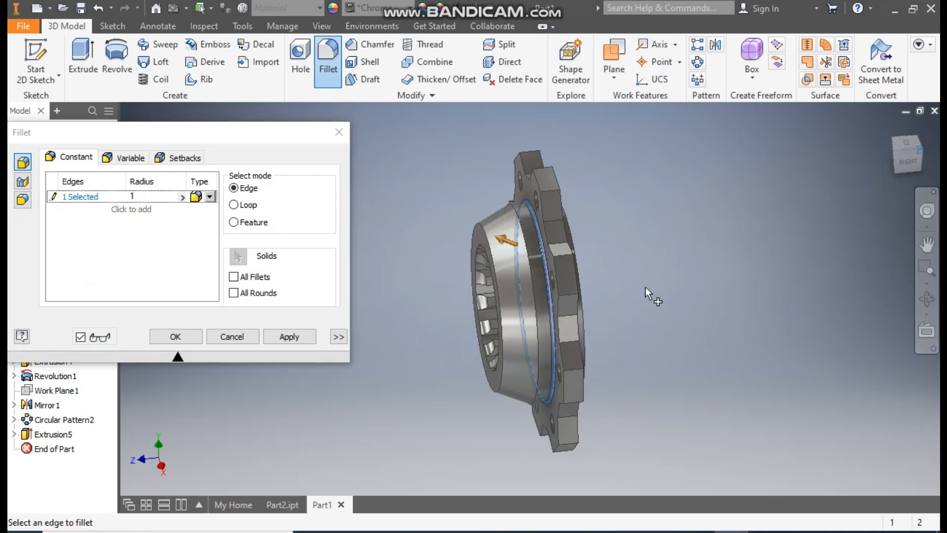
{"action": "left_click", "coordinate": [570, 219]}
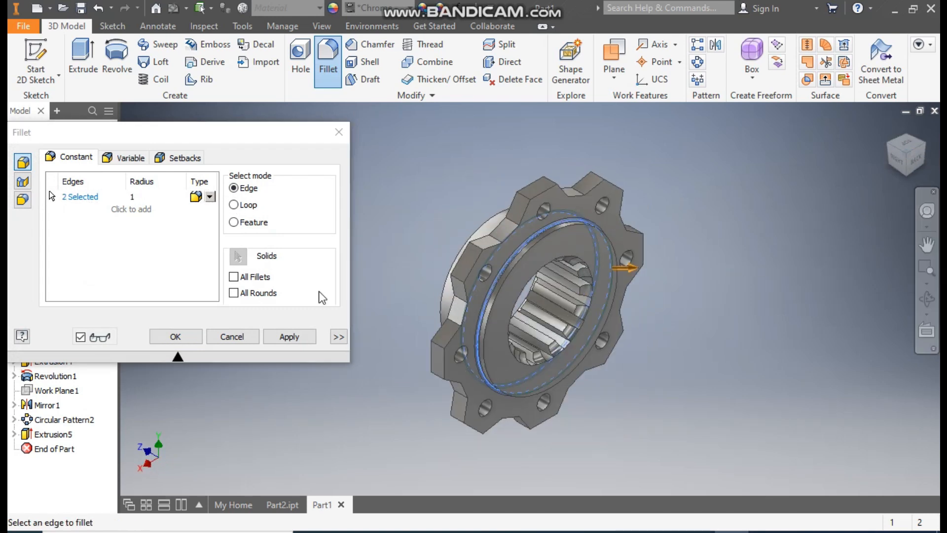
{"action": "left_click", "coordinate": [179, 339]}
{"action": "left_click", "coordinate": [887, 145]}
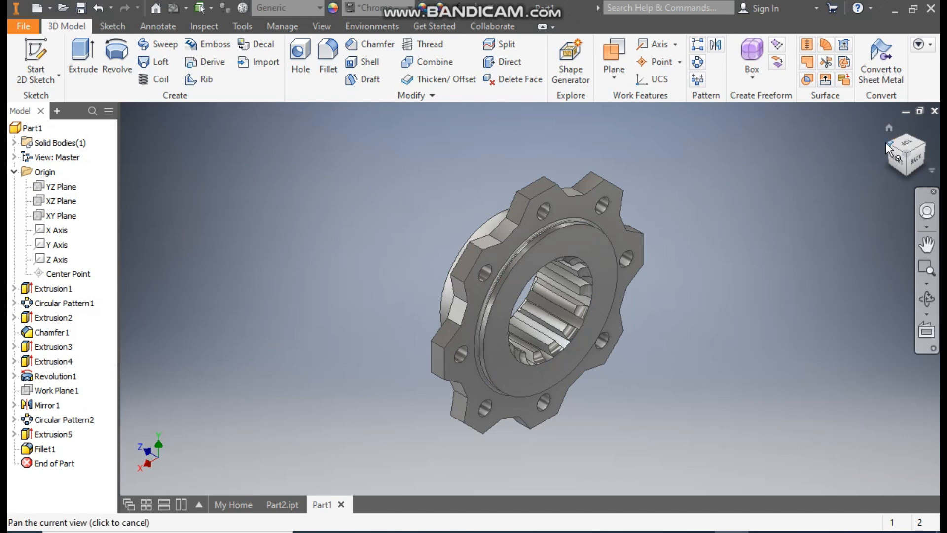
{"action": "scroll", "coordinate": [451, 345], "scroll_direction": "up", "scroll_amount": 5}
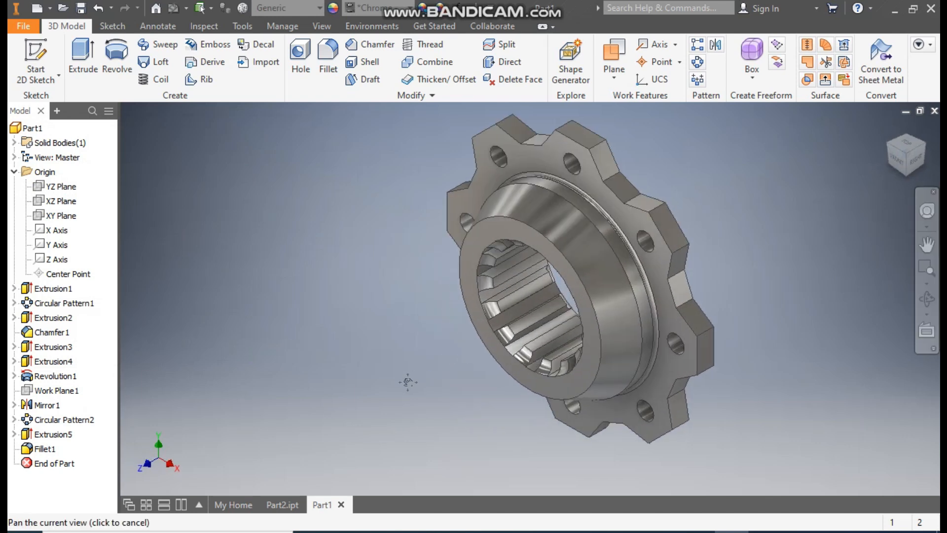